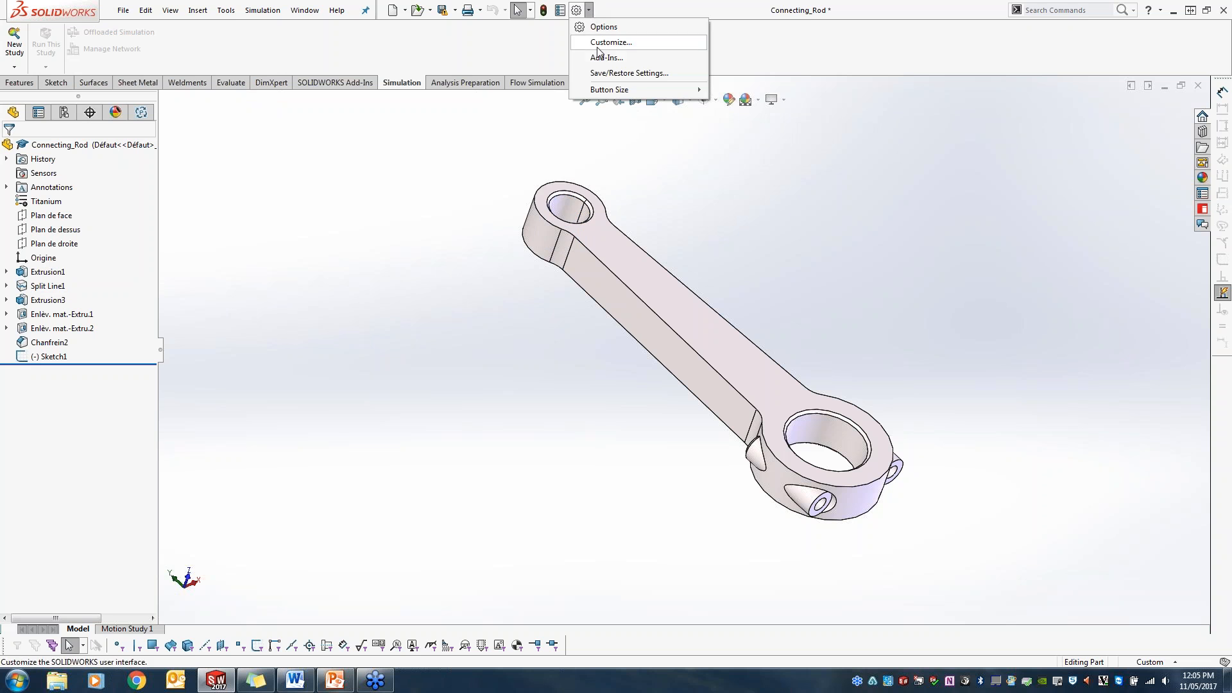
Check that the SOLIDWORKS Simulation add-in is active and create a static study named Static 1
click(601, 59)
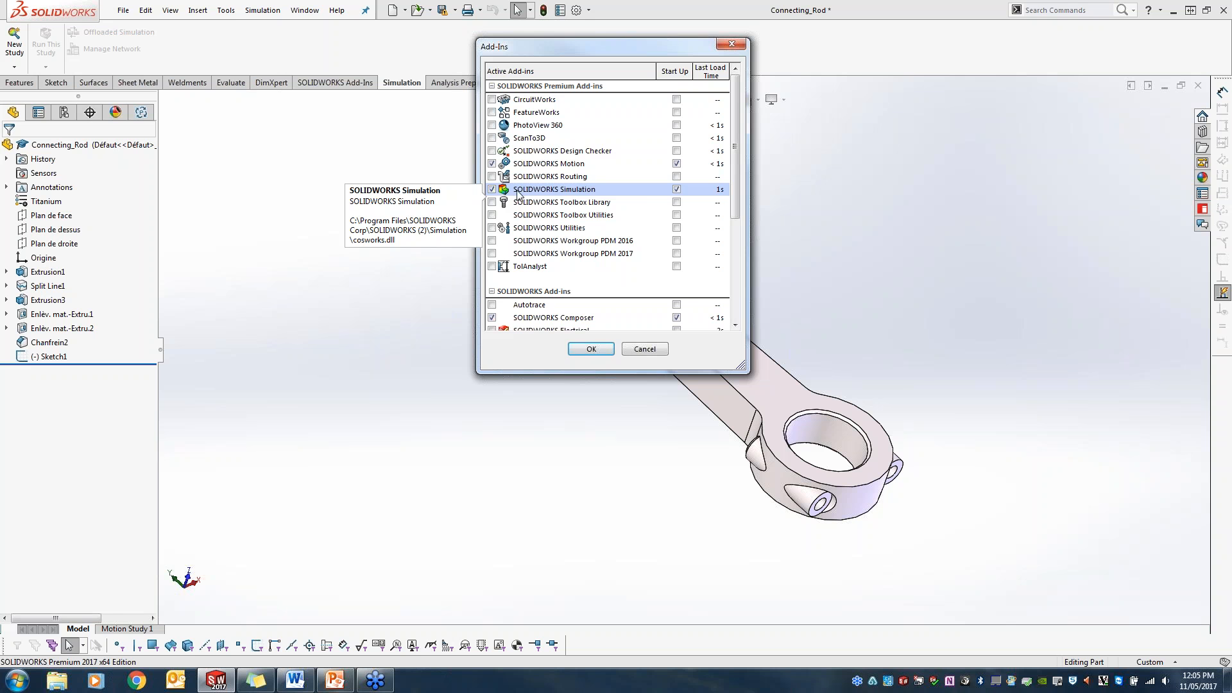
click(730, 45)
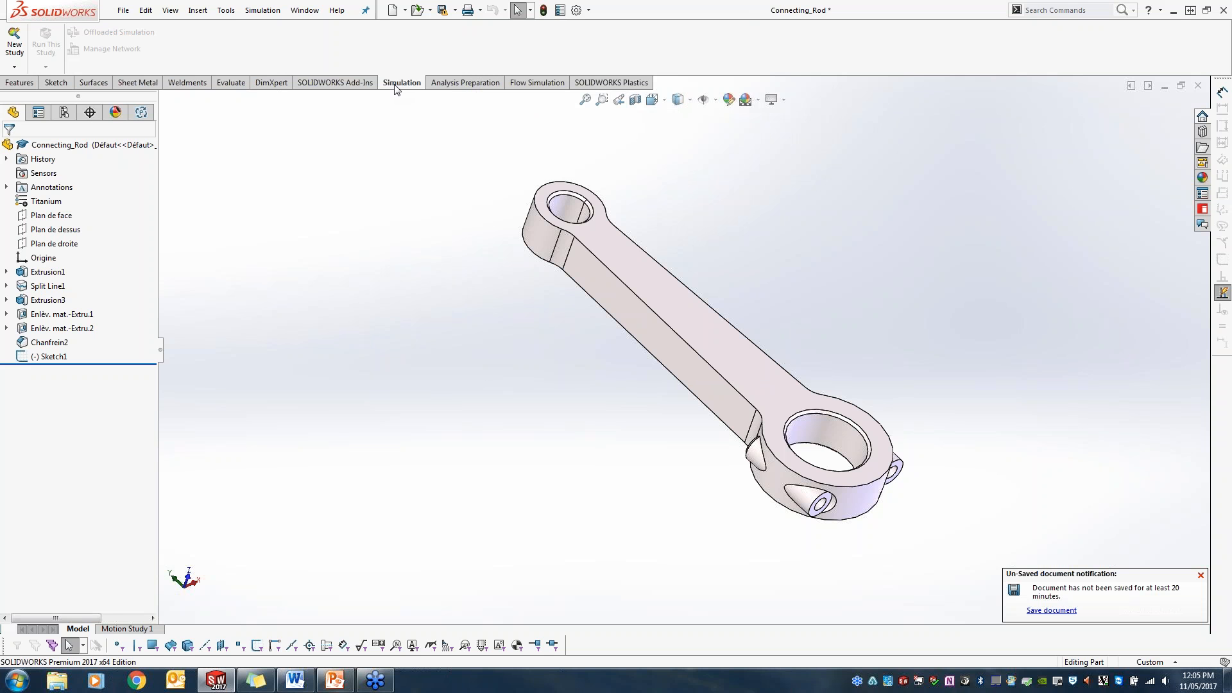
click(14, 42)
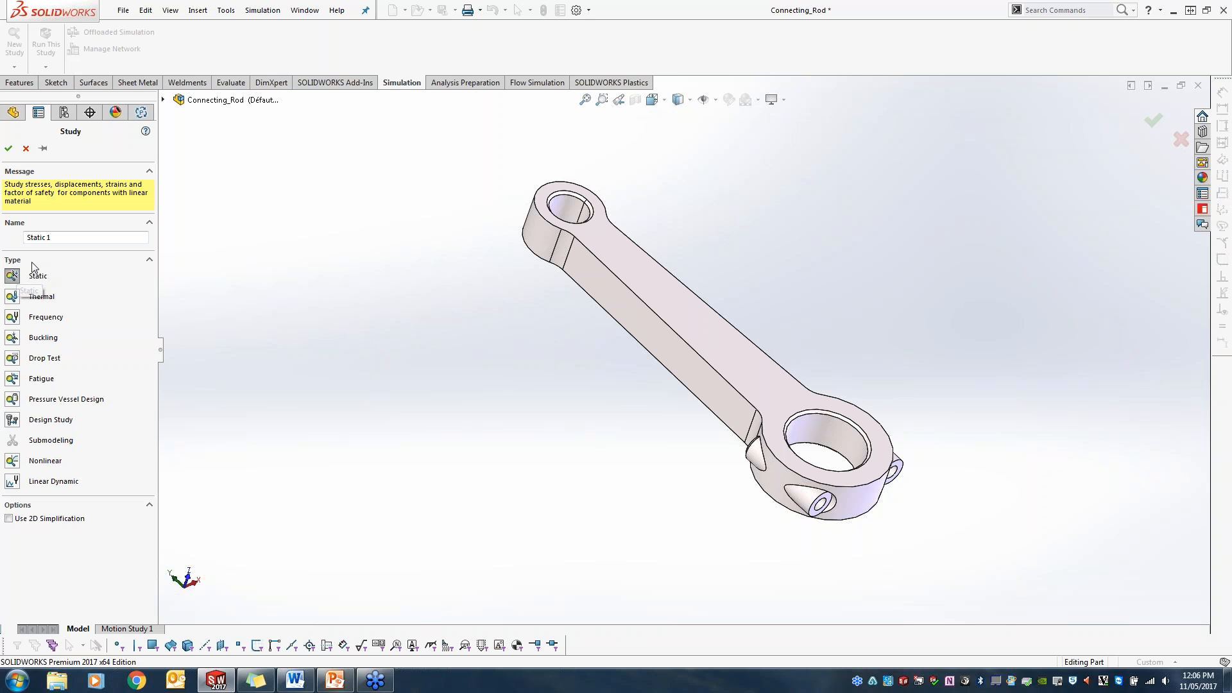
click(71, 237)
click(9, 148)
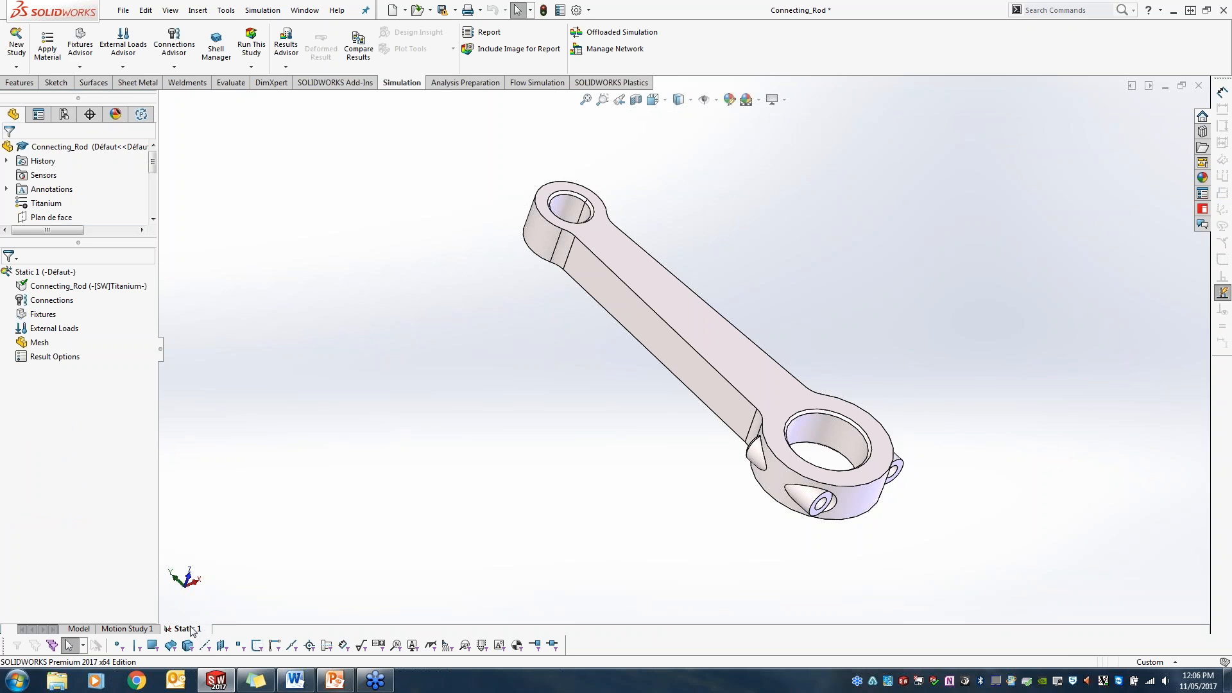
Compare the model and study views, and review the material assigned to the connecting rod in the material library
click(80, 629)
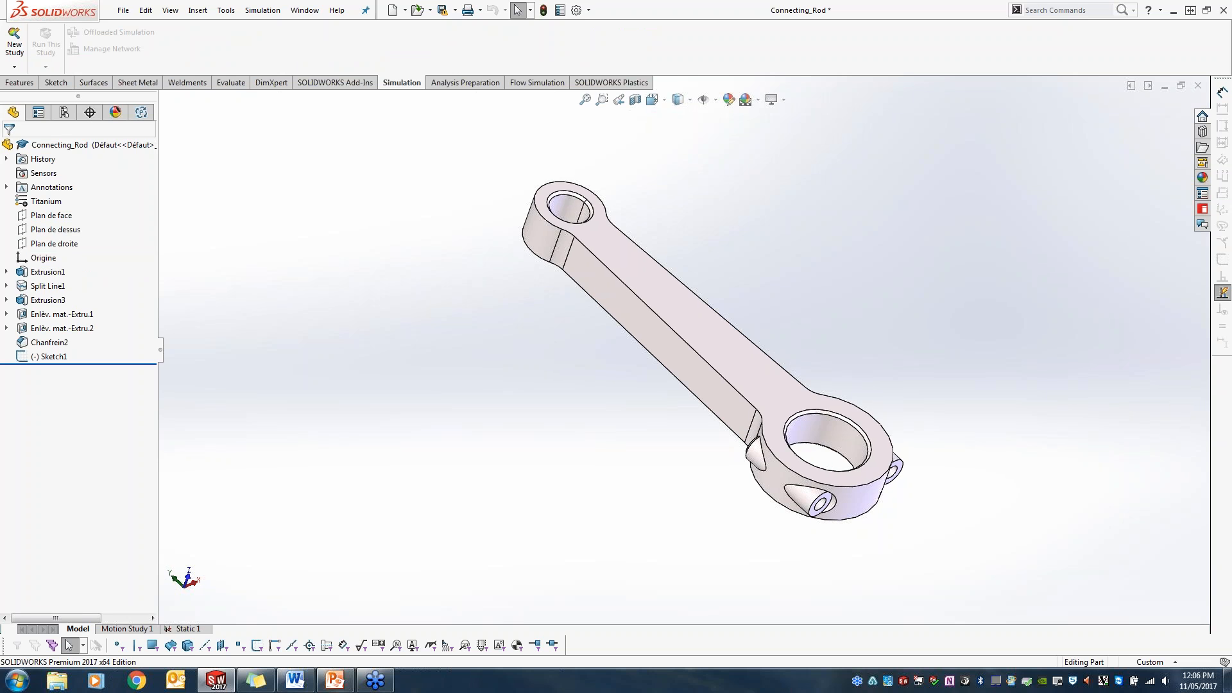
click(188, 629)
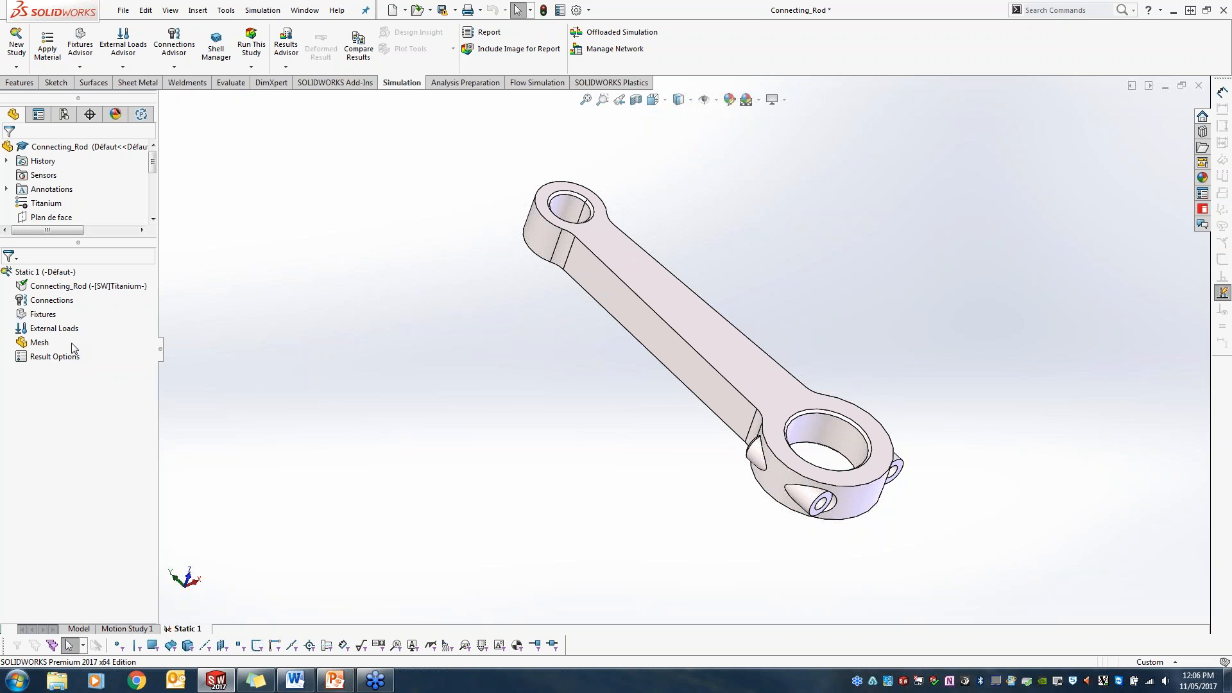
click(76, 287)
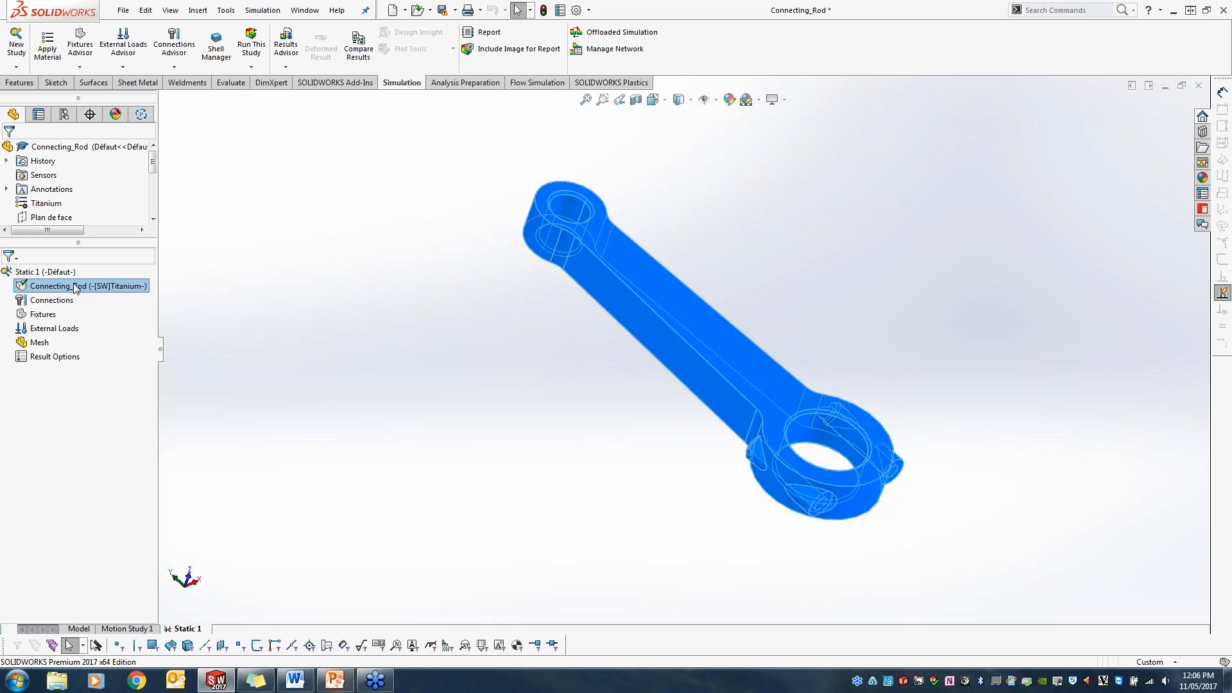
right_click(118, 292)
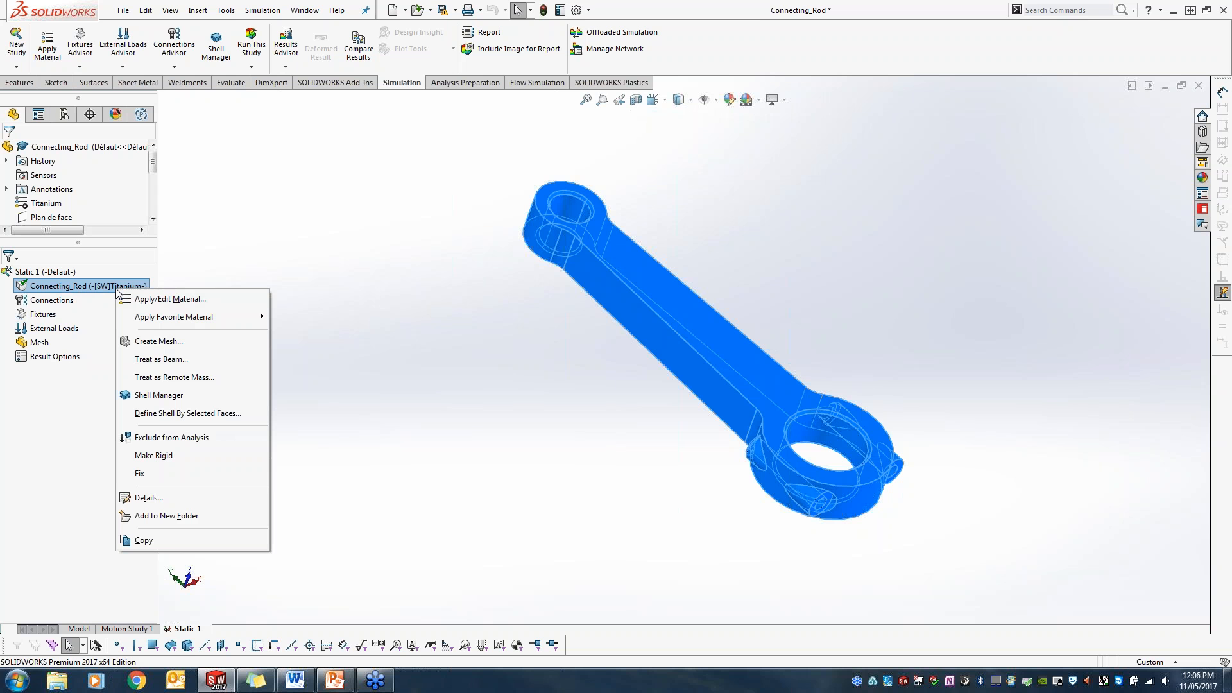
click(139, 298)
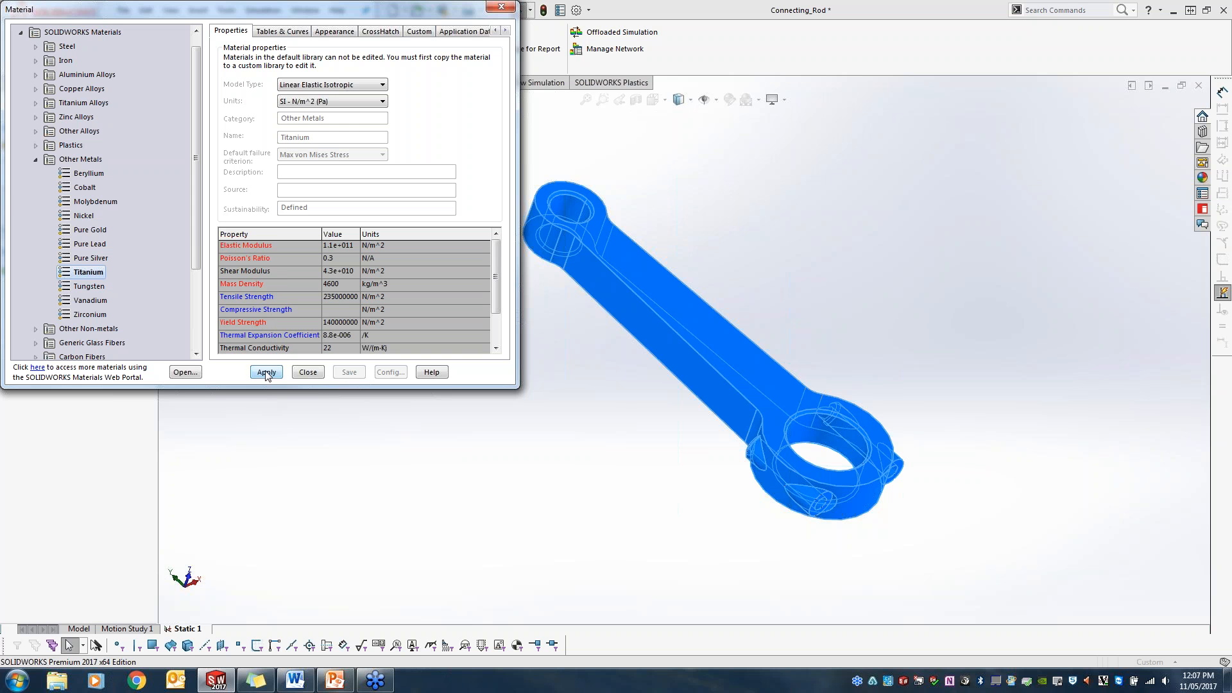
scroll(189, 233, down, 3)
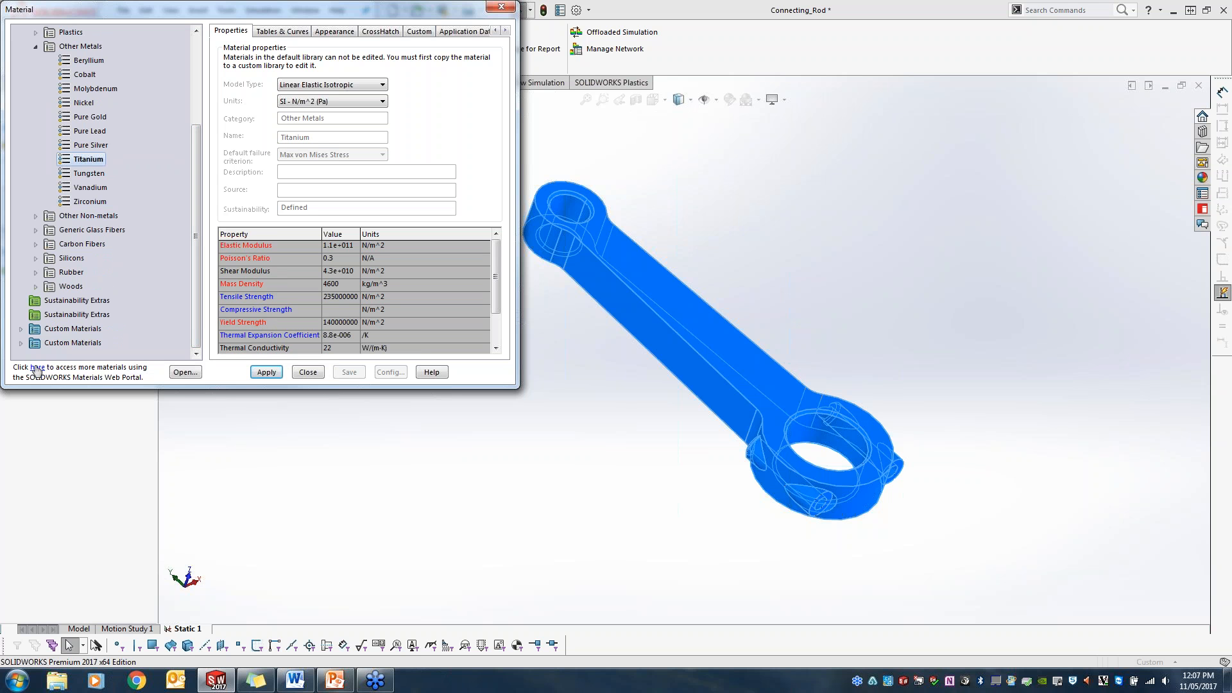
click(308, 373)
click(93, 289)
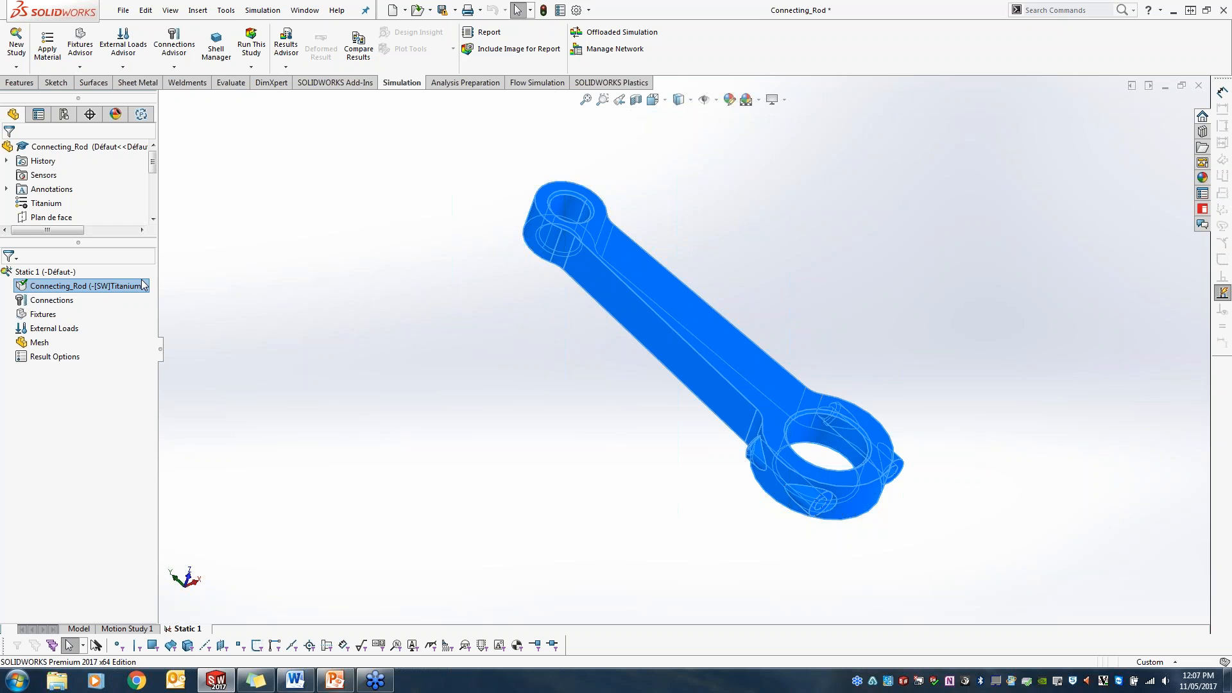
Apply a Fixed Hinge fixture to the inner cylindrical face of the connecting rod's large bore
click(66, 301)
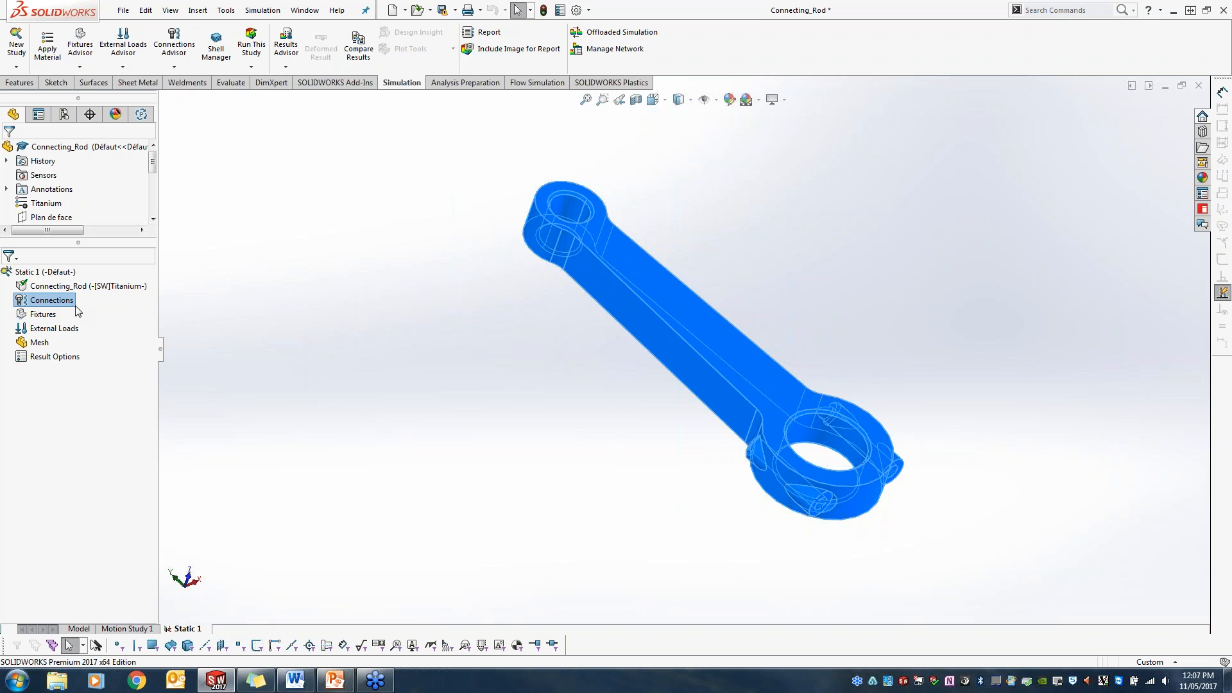
click(54, 317)
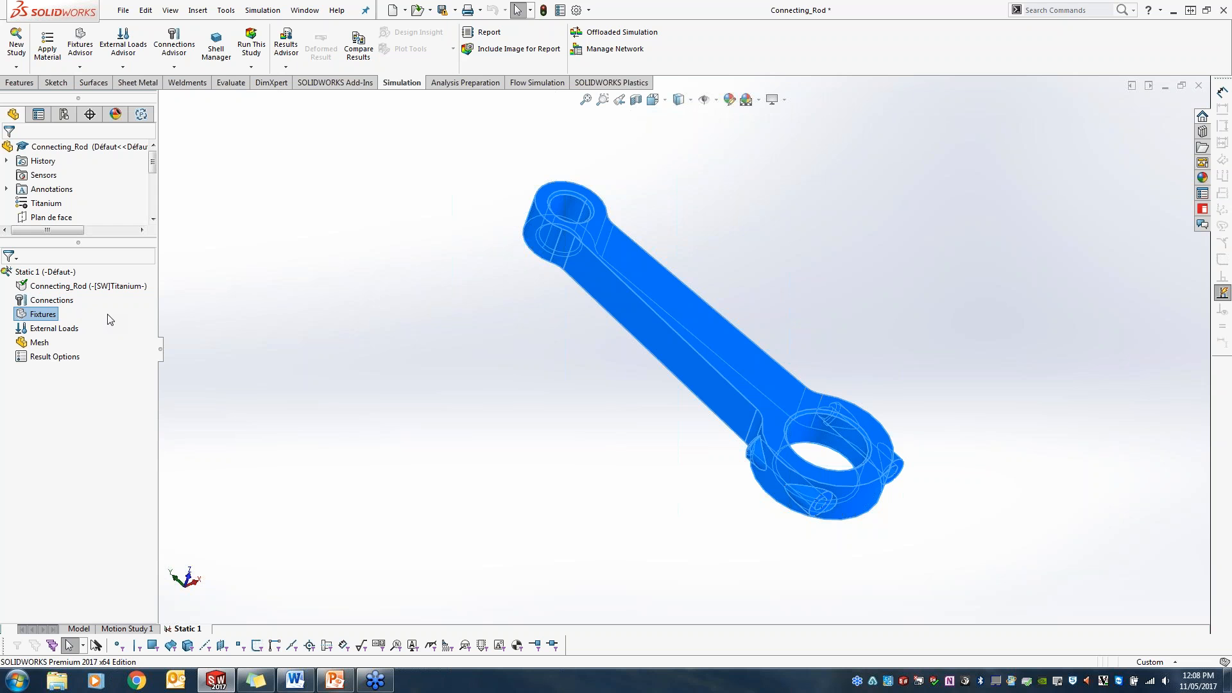
right_click(51, 314)
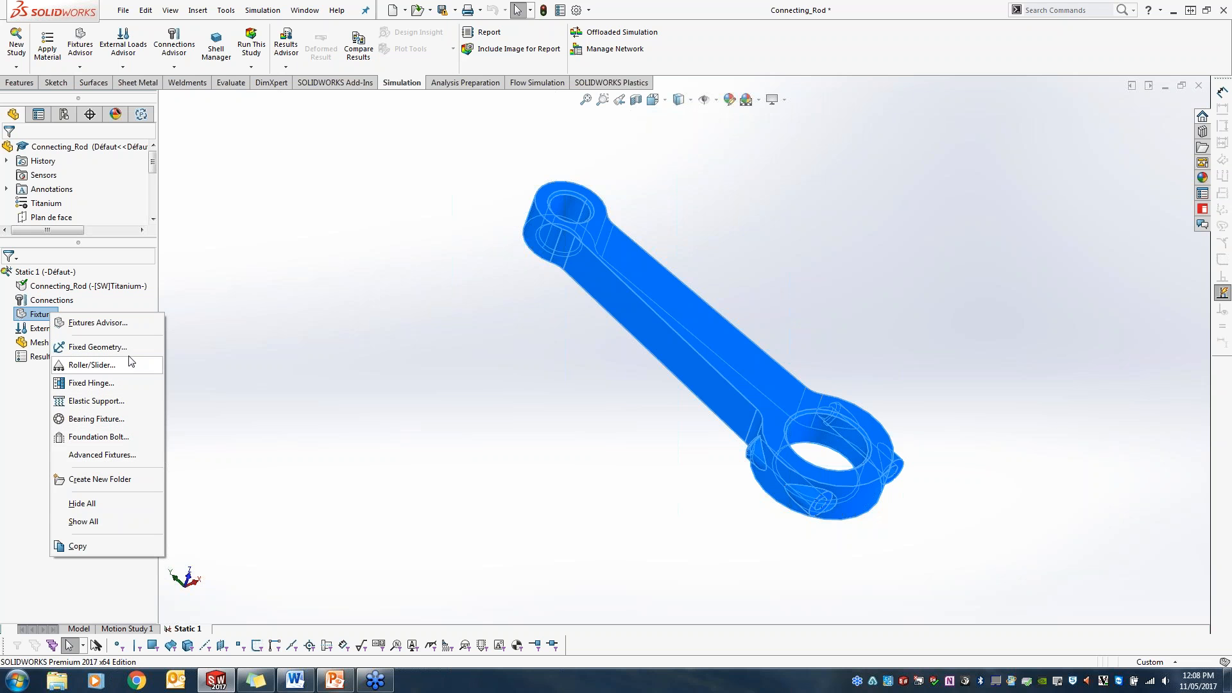
click(98, 347)
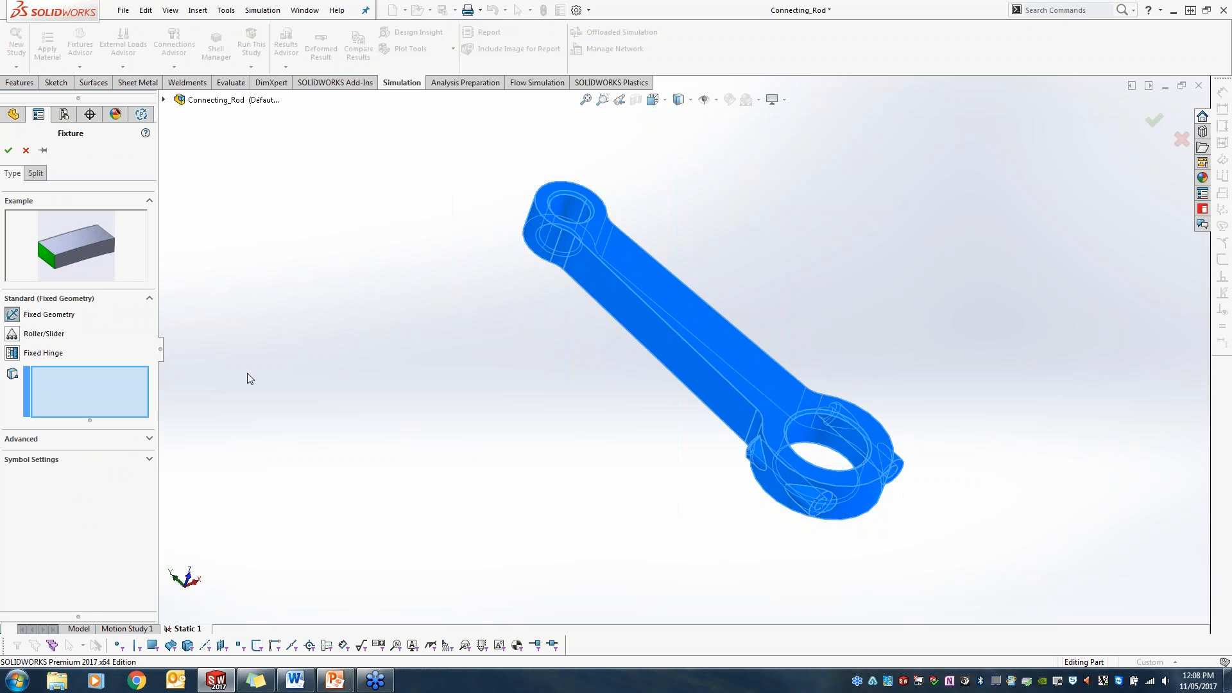
click(16, 334)
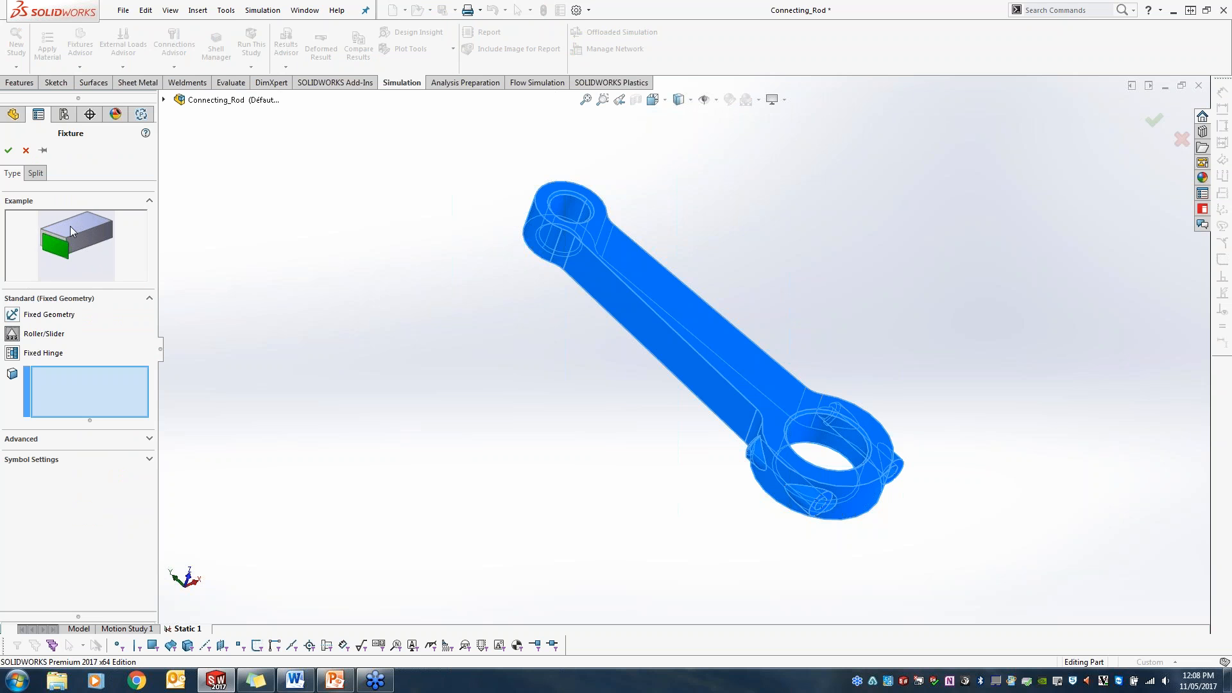
click(13, 352)
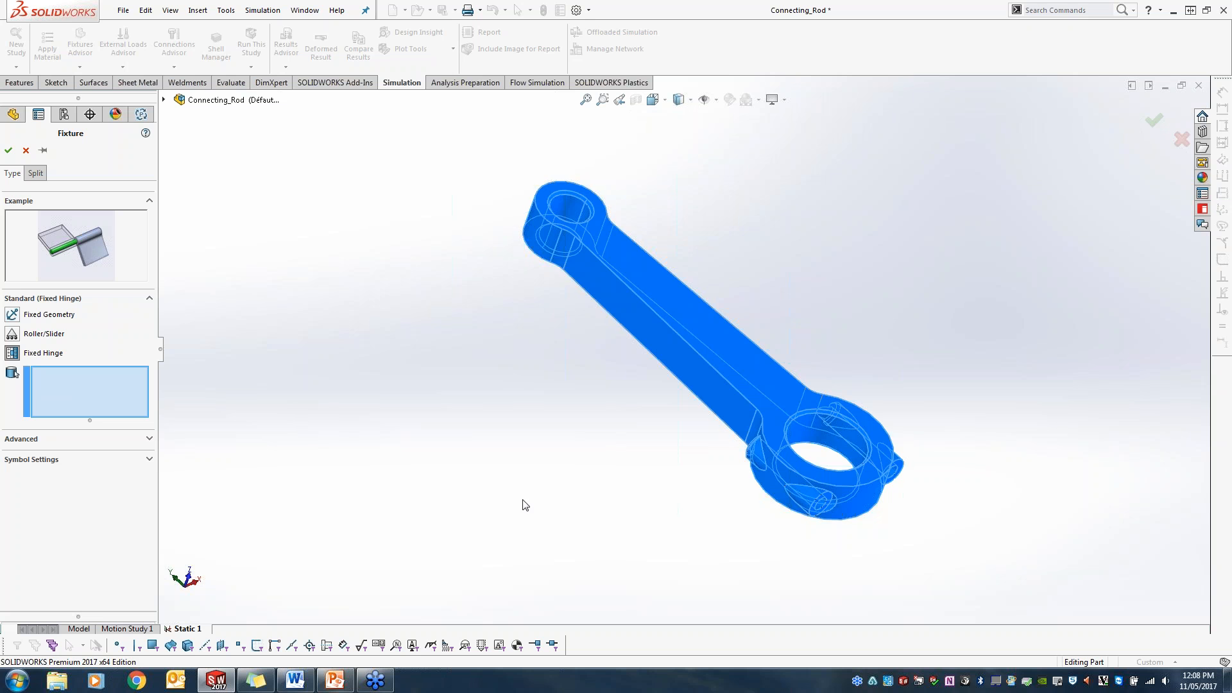
scroll(590, 494, up, 3)
scroll(693, 462, down, 5)
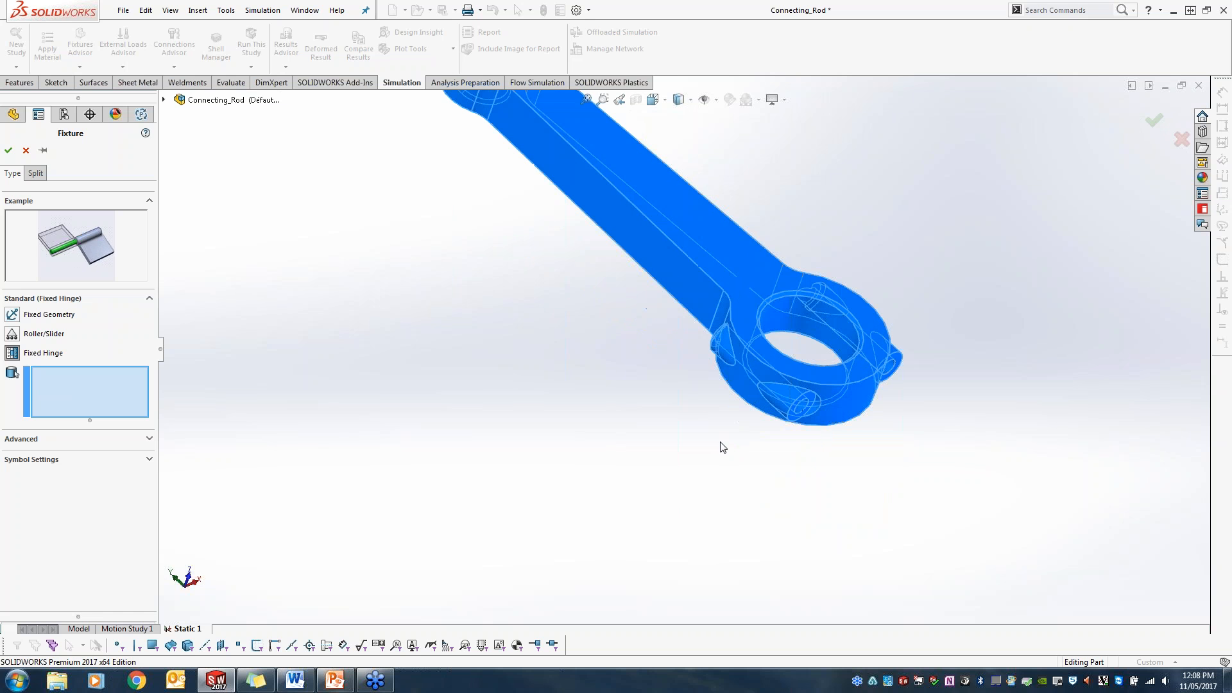
click(810, 313)
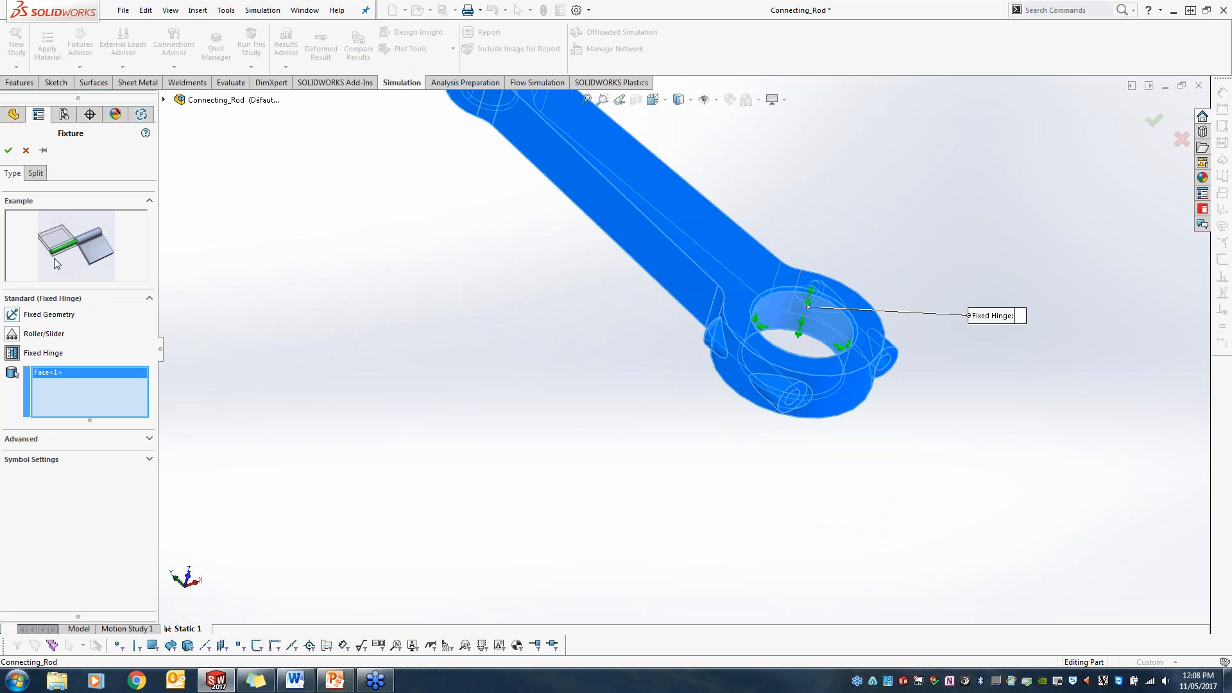
click(8, 150)
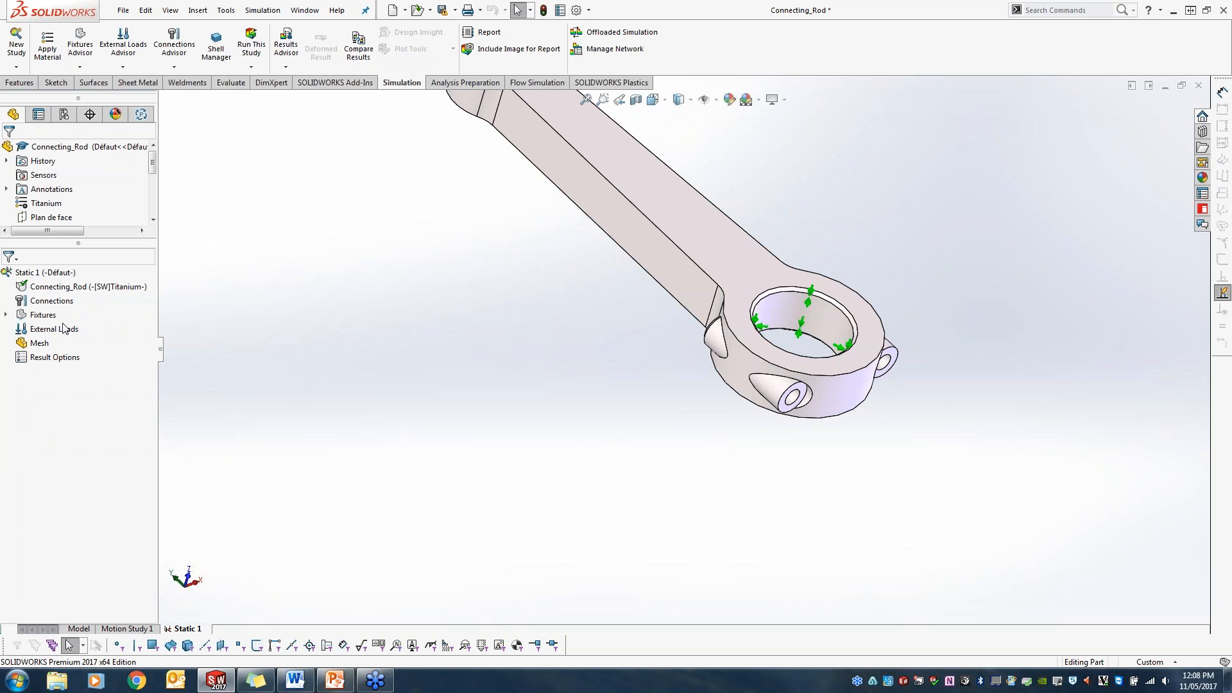
Apply a Fixed Geometry fixture to the inner faces of the two bolt holes at the rod's large end
right_click(40, 316)
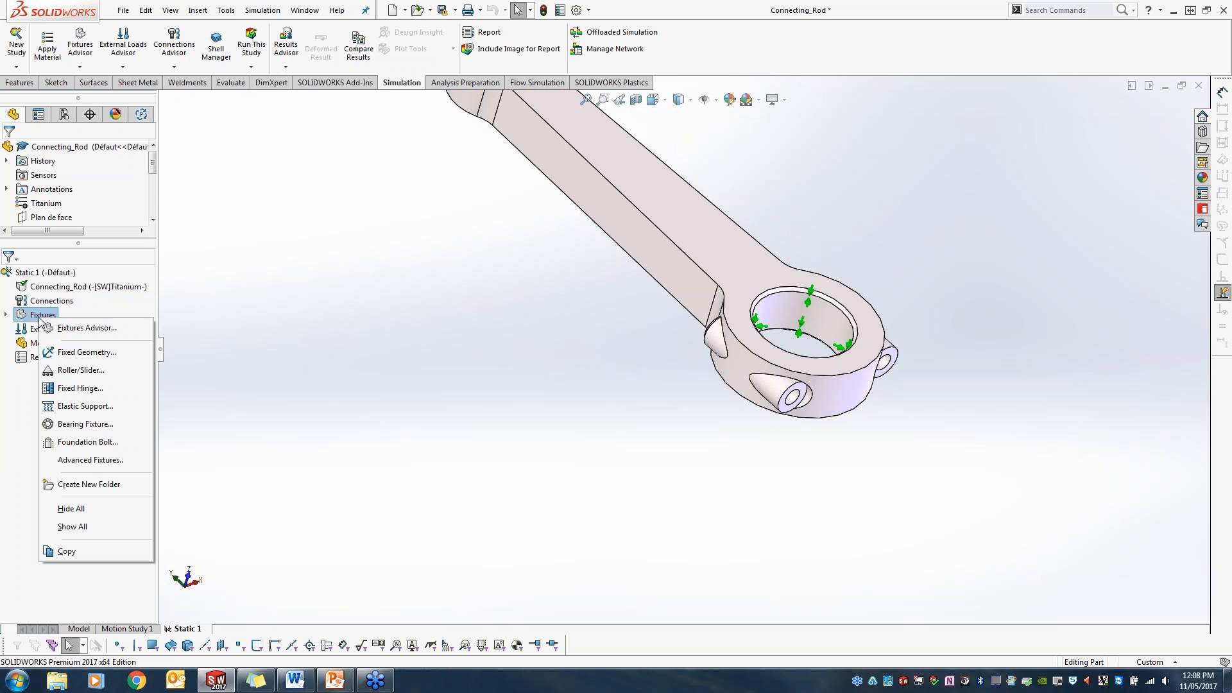
click(88, 354)
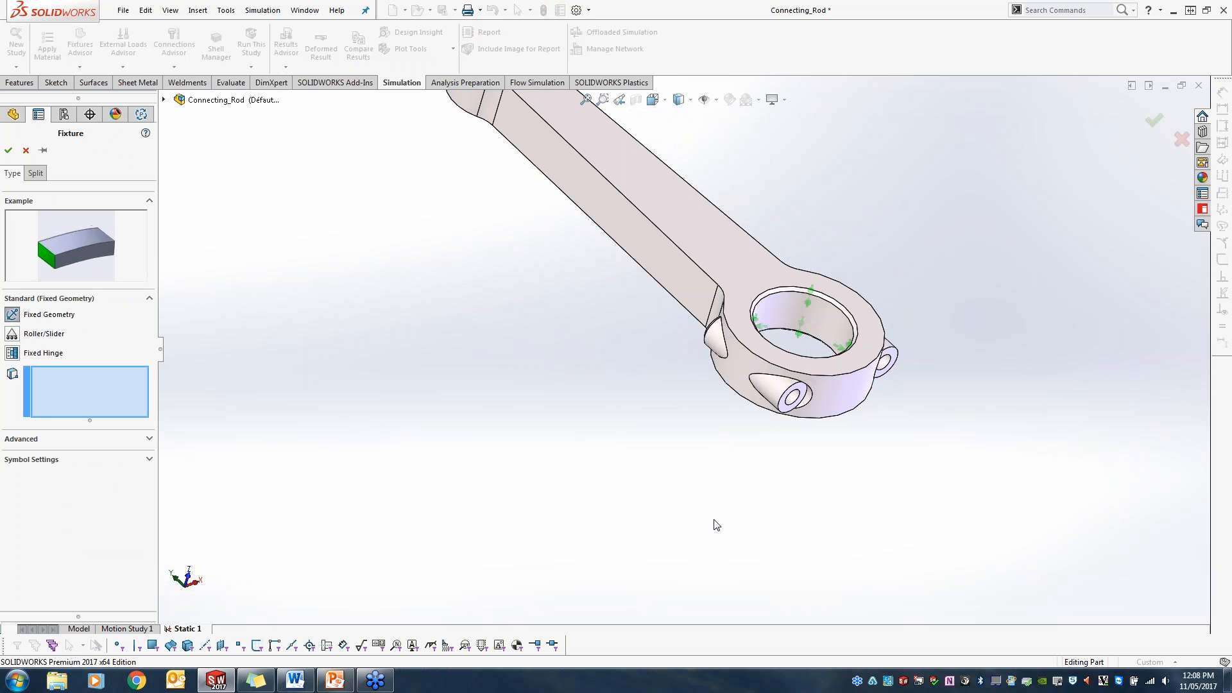
scroll(833, 499, down, 2)
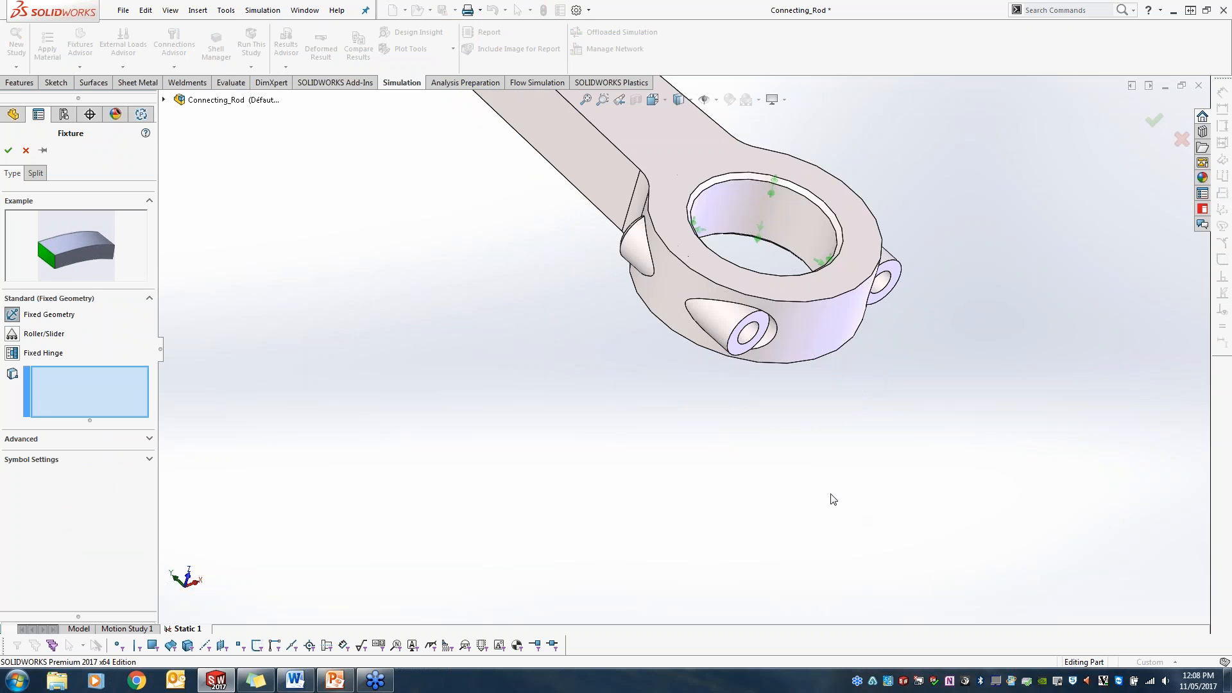
click(745, 335)
click(895, 276)
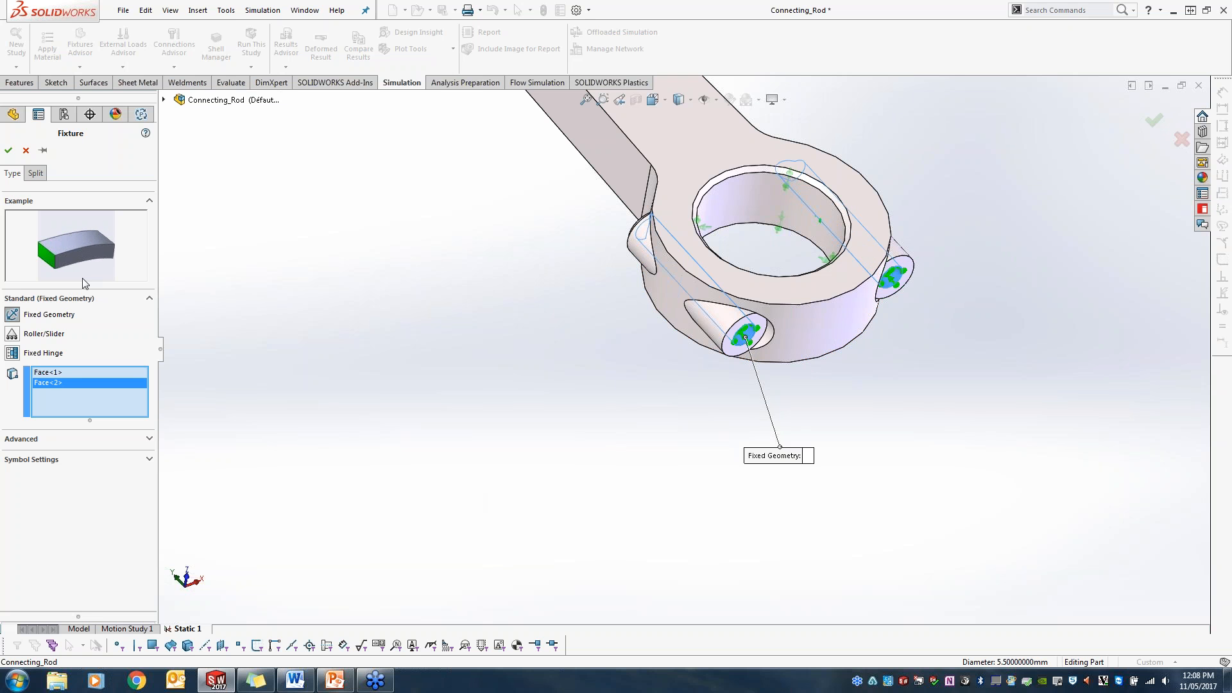
click(8, 149)
Start a force load and assign it to the split inner face of the small bore on the side facing the shank
scroll(663, 331, up, 4)
scroll(661, 325, up, 1)
mouse_move(662, 325)
middle_down()
mouse_move(692, 313)
mouse_move(626, 297)
mouse_move(641, 337)
middle_up()
scroll(649, 296, down, 2)
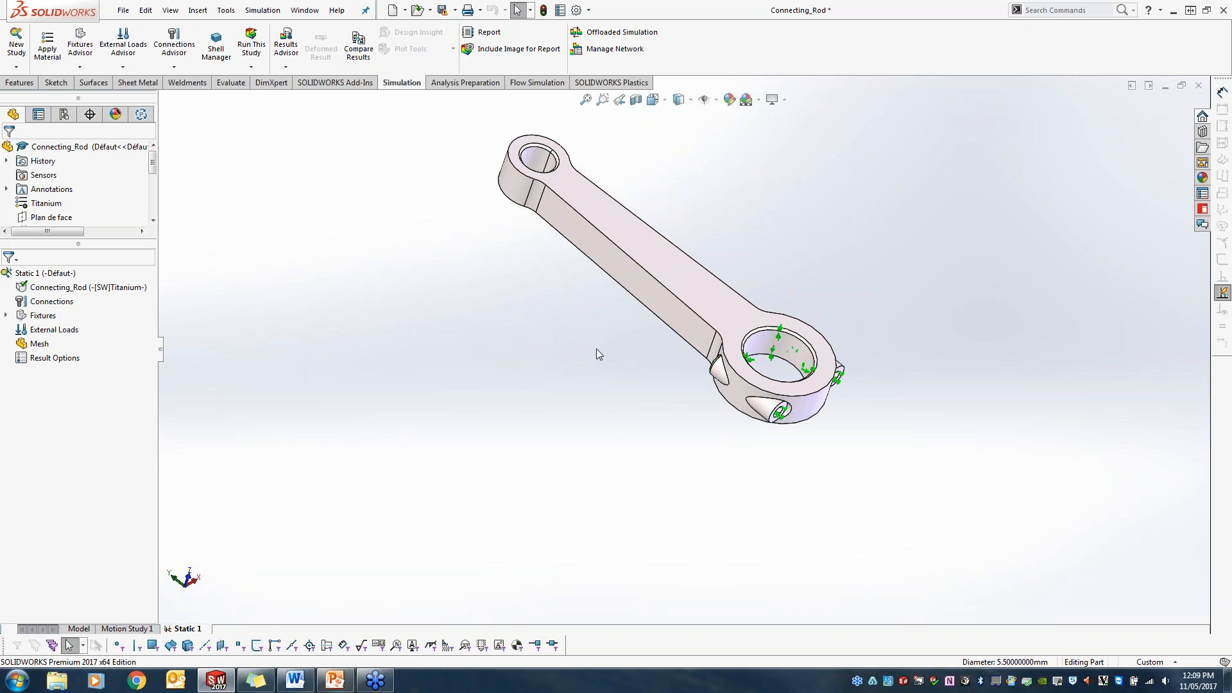
right_click(71, 333)
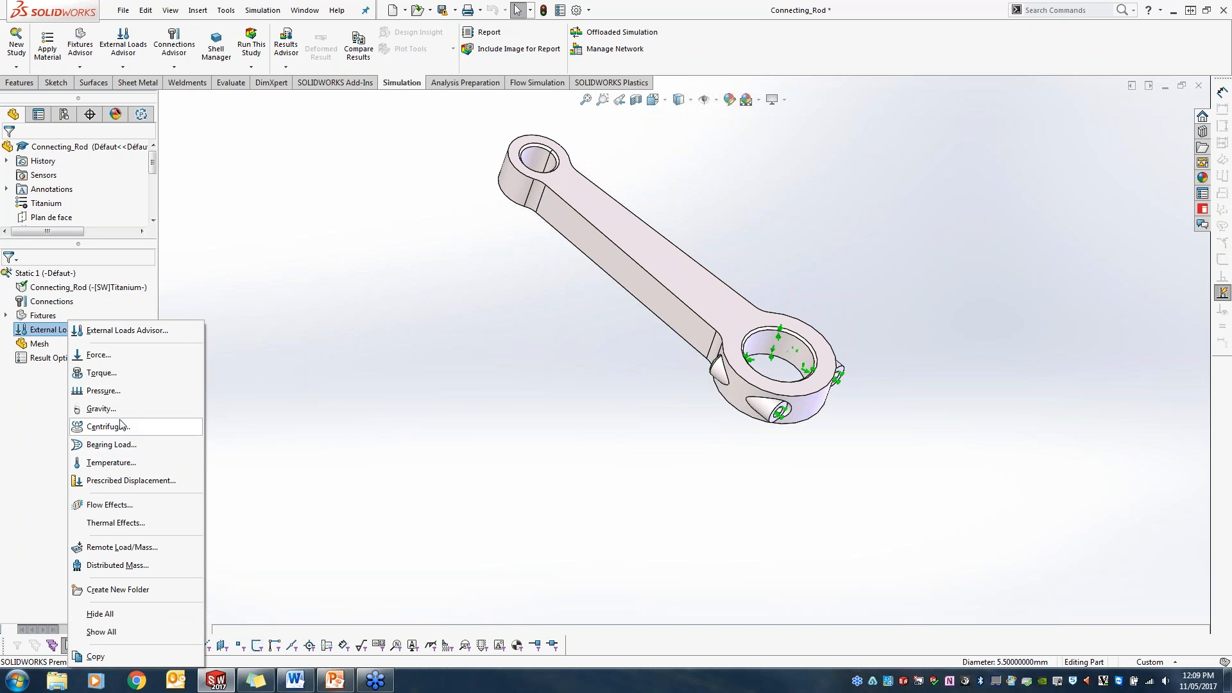
click(99, 355)
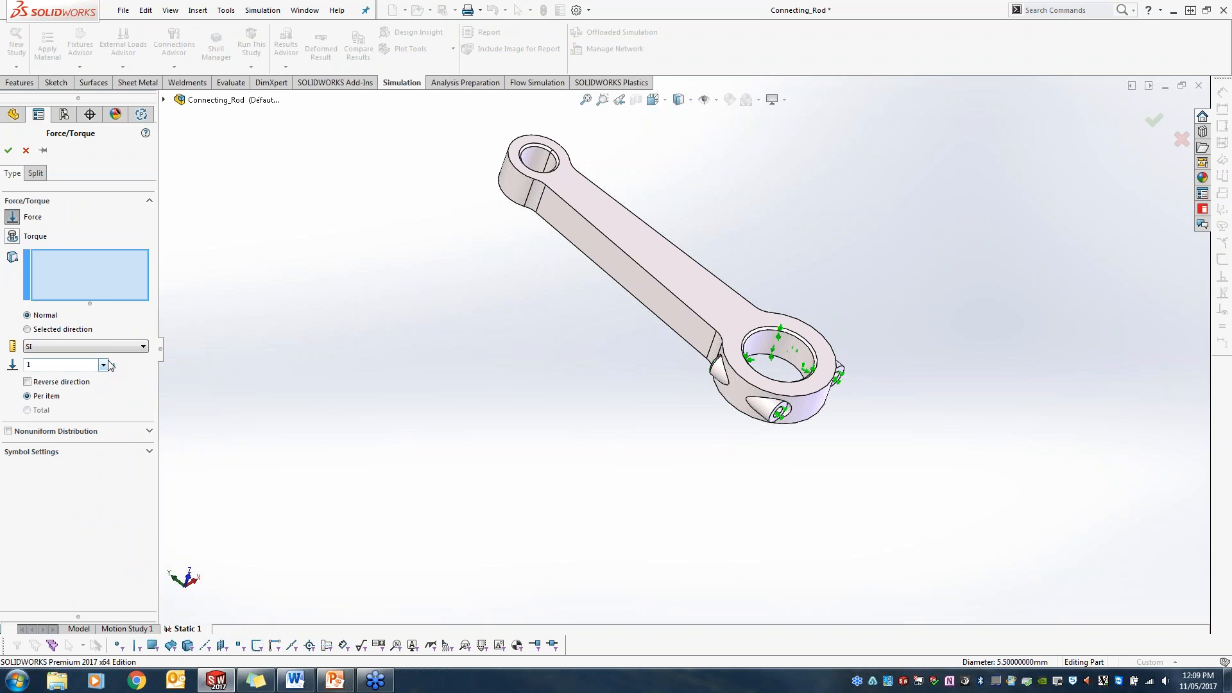
middle_drag(558, 287, 564, 340)
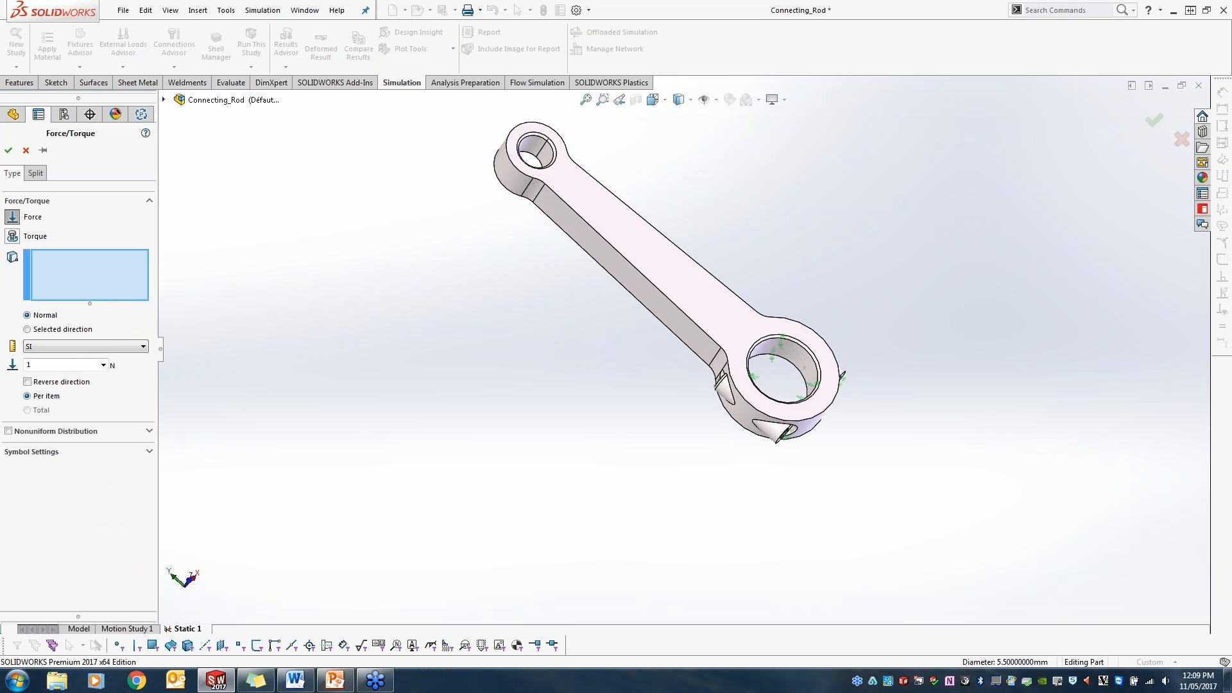
scroll(668, 193, up, 2)
scroll(688, 72, down, 1)
scroll(667, 122, down, 2)
middle_drag(632, 409, 661, 429)
scroll(597, 436, down, 3)
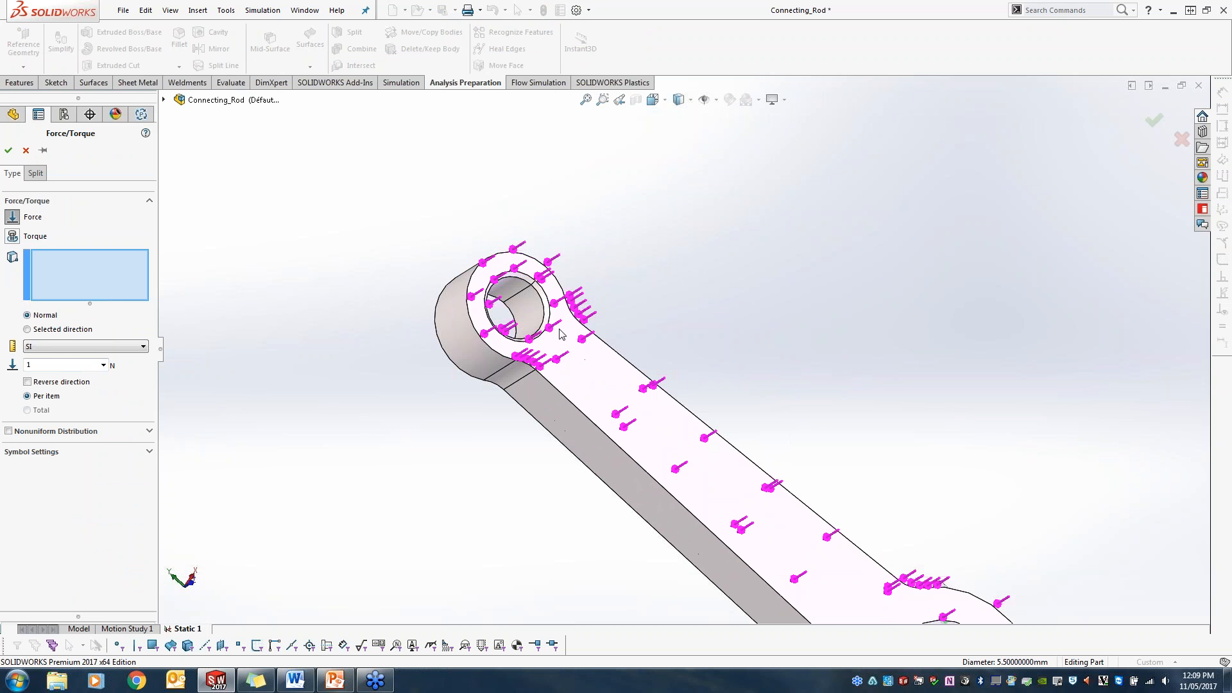
click(532, 313)
scroll(685, 350, up, 2)
scroll(638, 432, up, 1)
scroll(587, 429, down, 3)
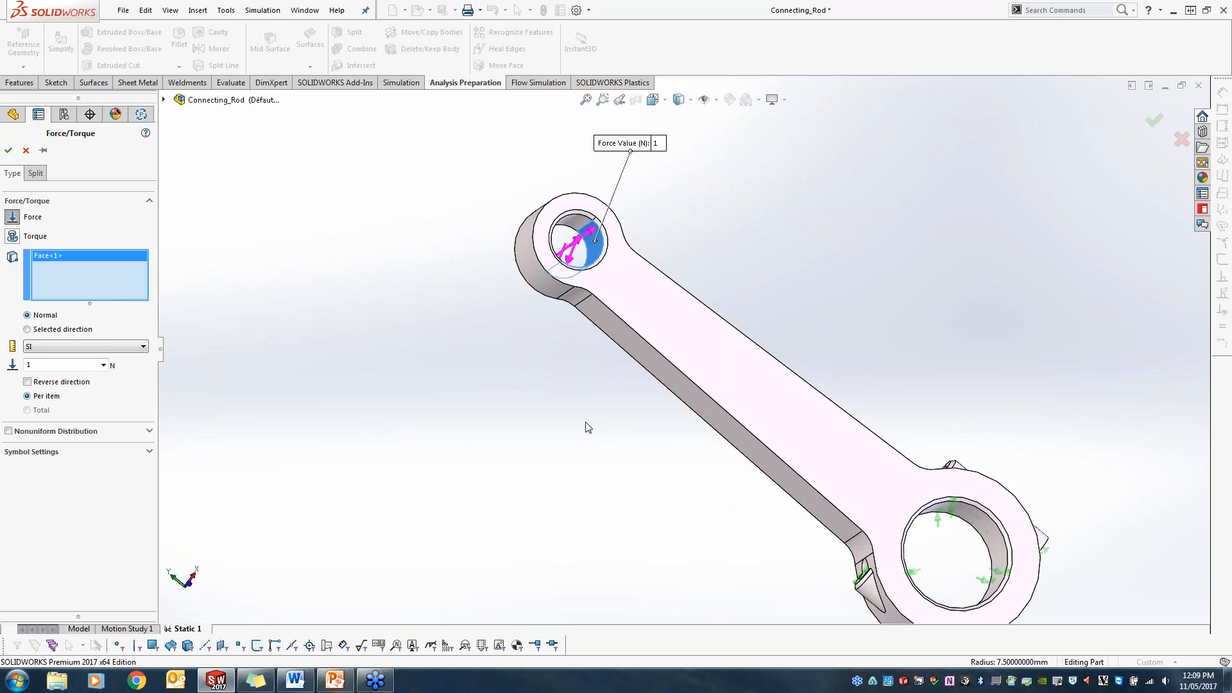
scroll(586, 349, down, 3)
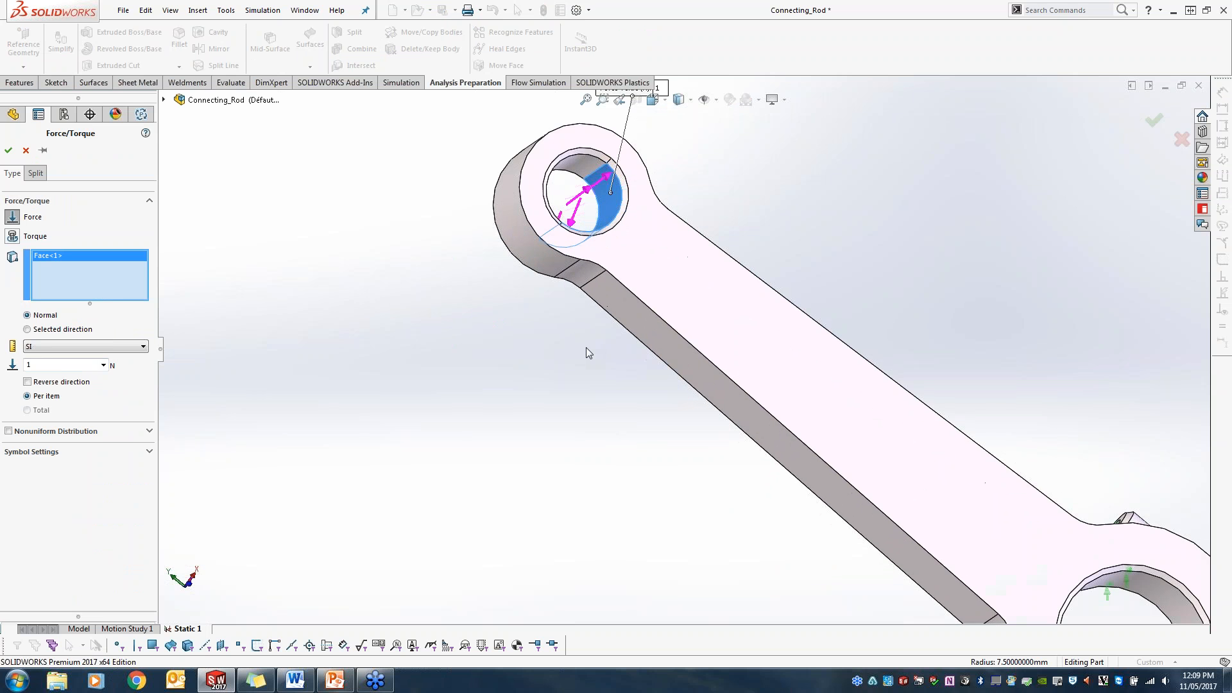
Set the force to a selected direction, using Plan de dessus as the reference plane
click(68, 329)
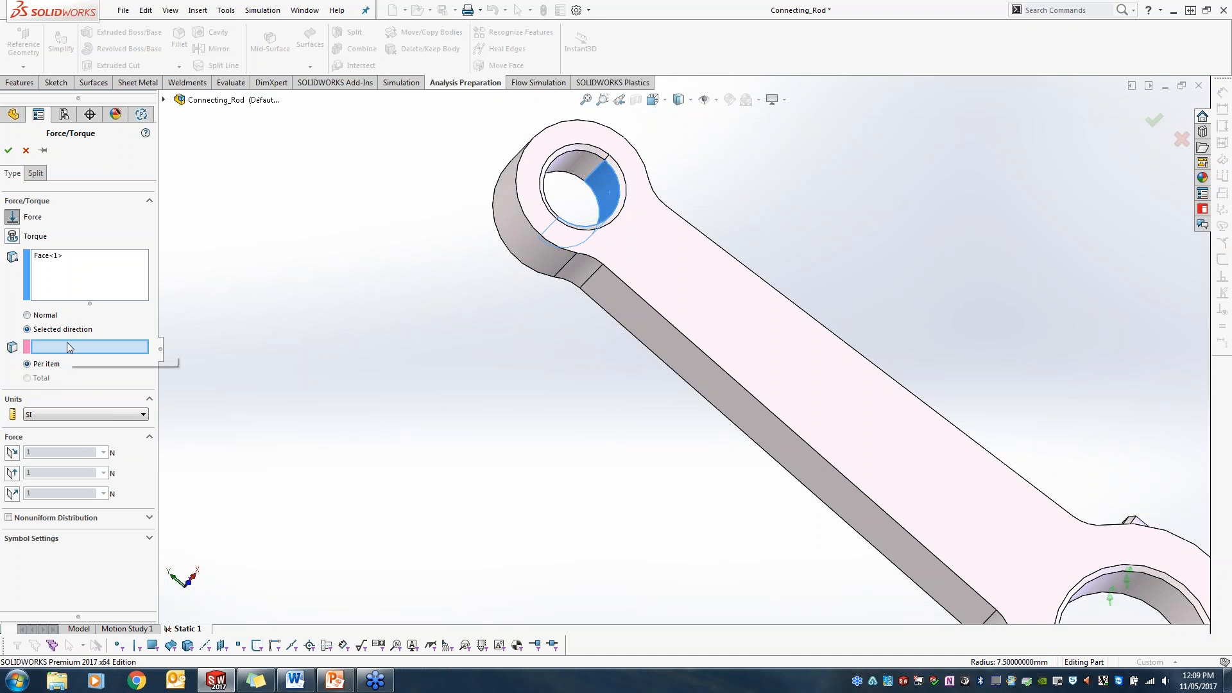
click(164, 100)
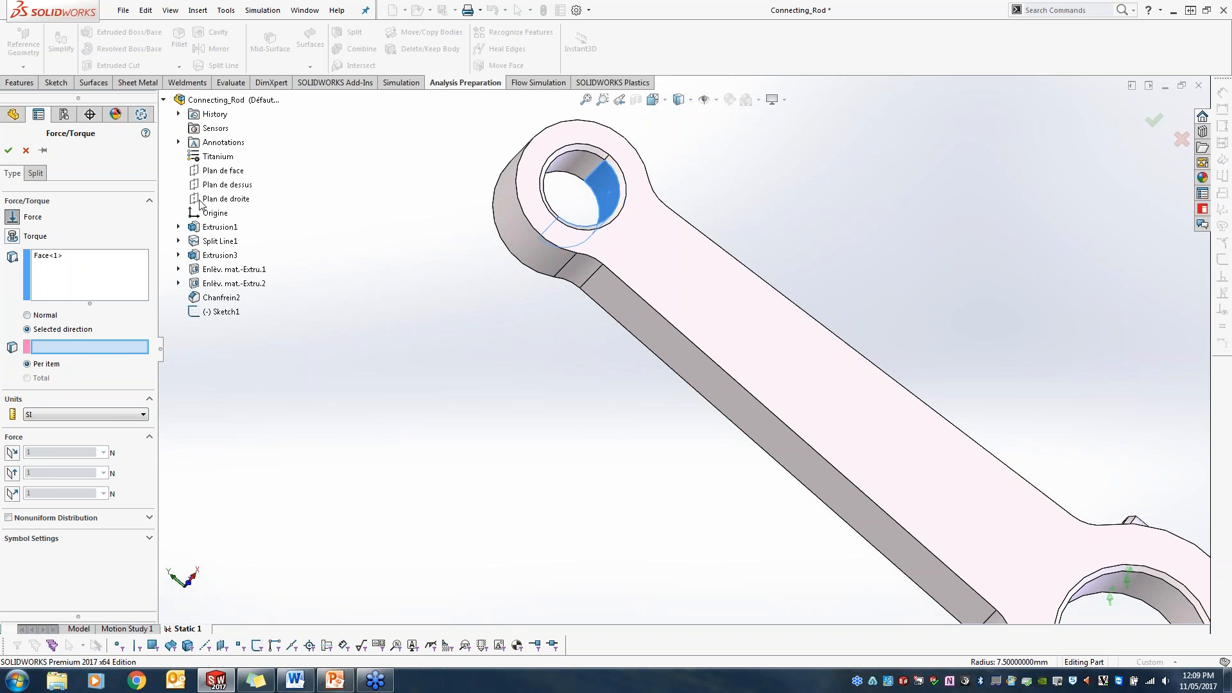
click(227, 184)
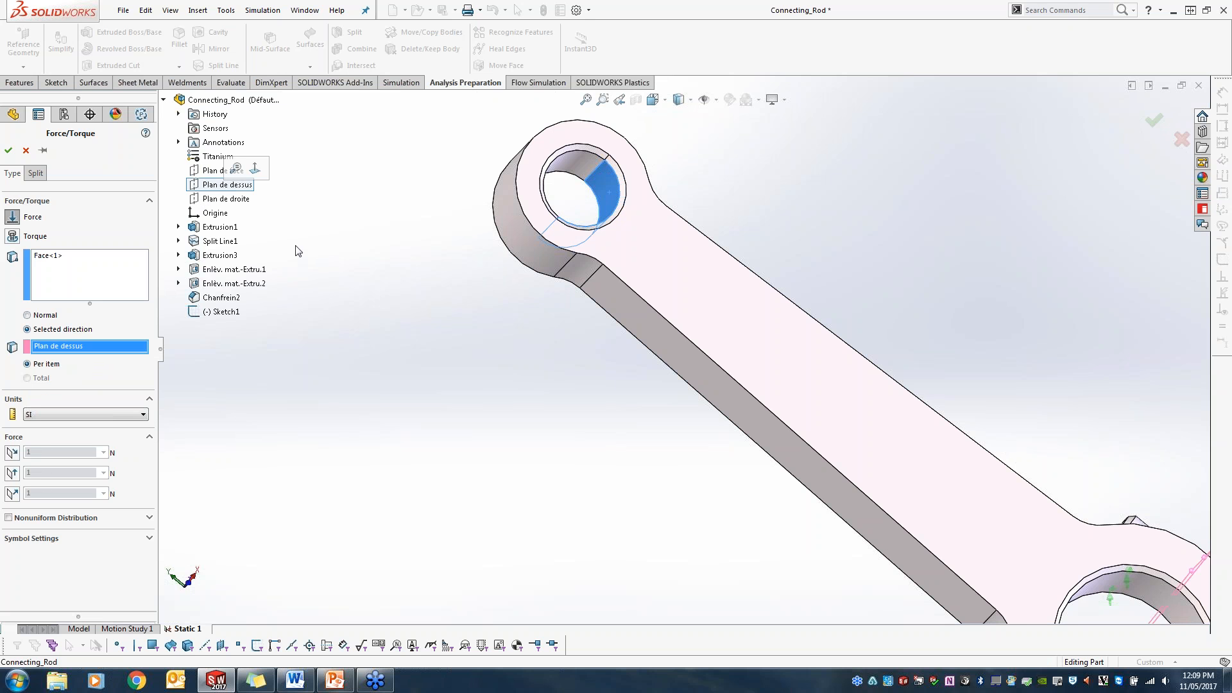
scroll(610, 506, up, 5)
scroll(669, 547, down, 1)
middle_drag(669, 548, 705, 557)
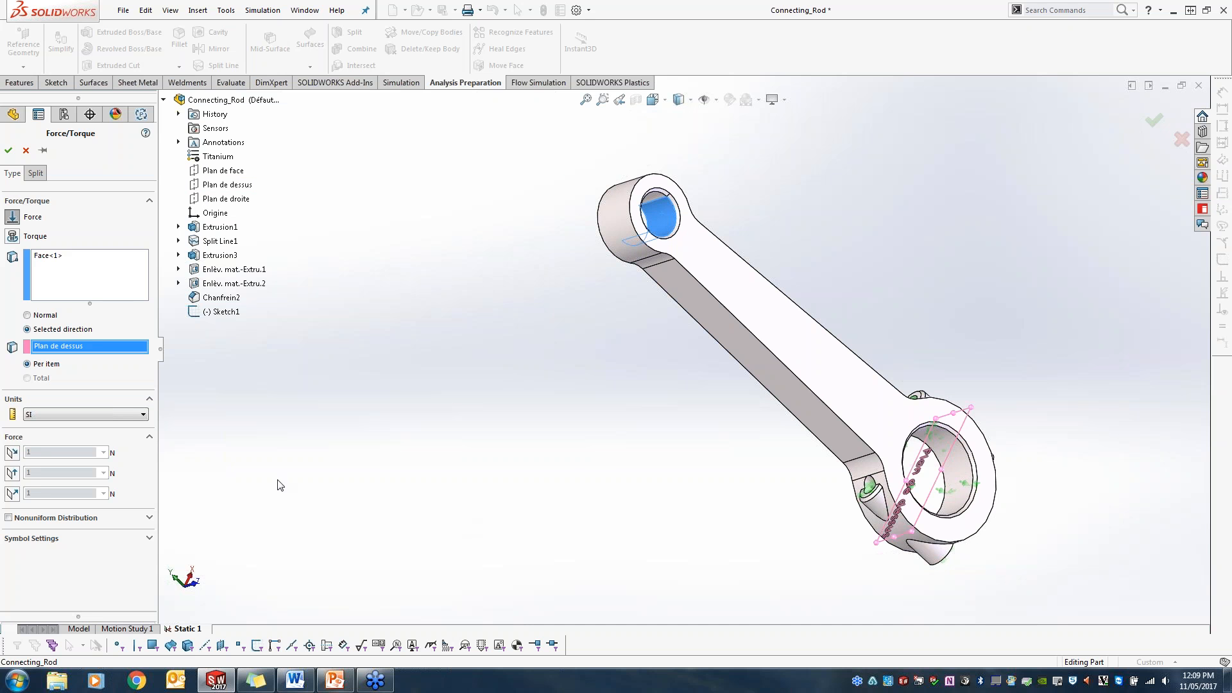
Set the force component normal to the reference plane to 2220 N on the small bore's split face
click(12, 494)
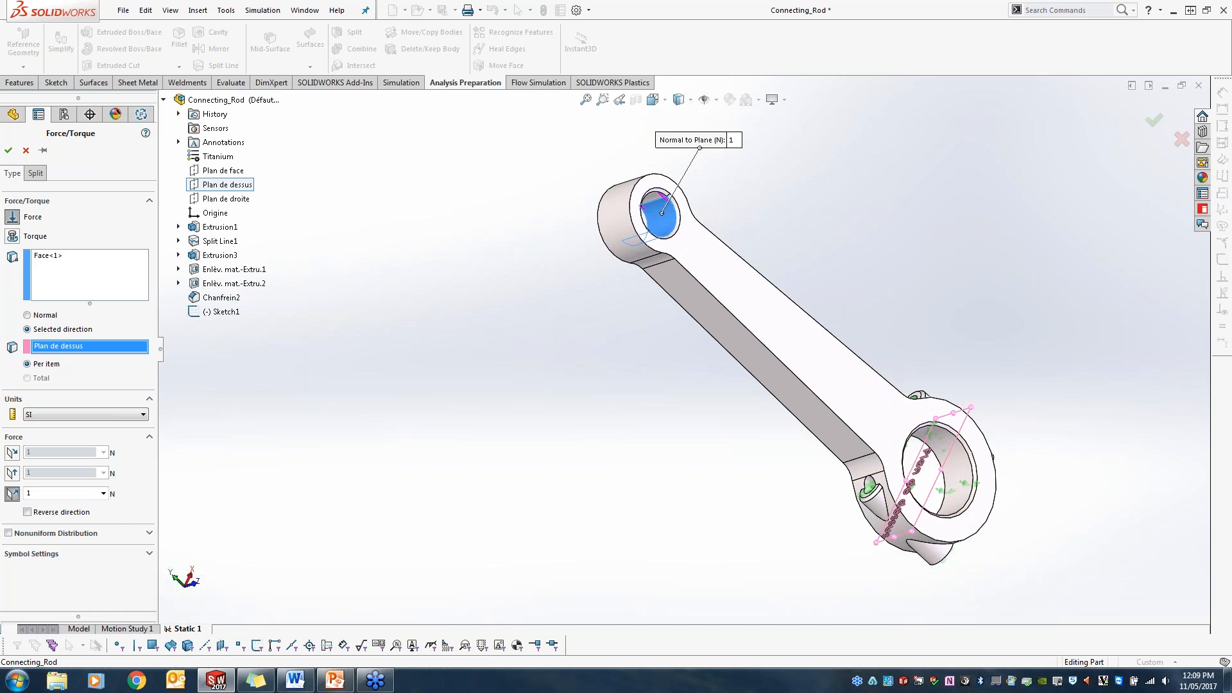
double_click(28, 492)
text(2220)
scroll(717, 228, up, 4)
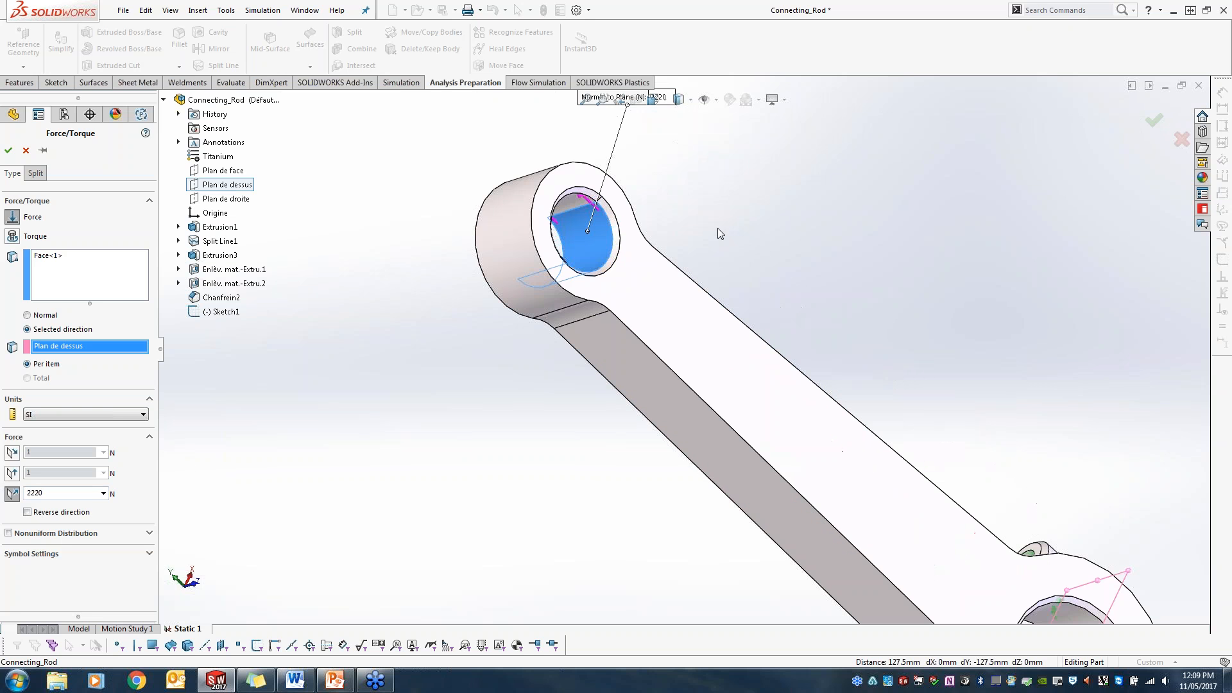
middle_drag(439, 376, 527, 373)
scroll(527, 374, up, 2)
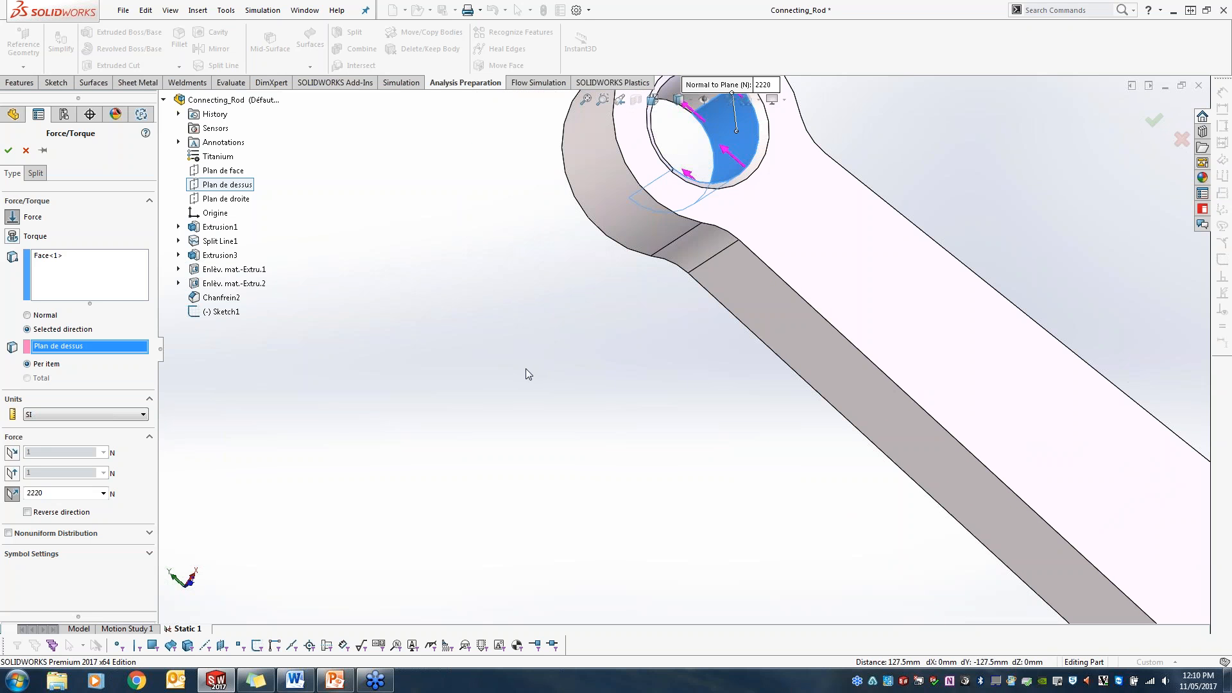
Reverse the force direction so it pushes along the shank towards the large end, and apply the load
click(26, 511)
scroll(528, 539, down, 3)
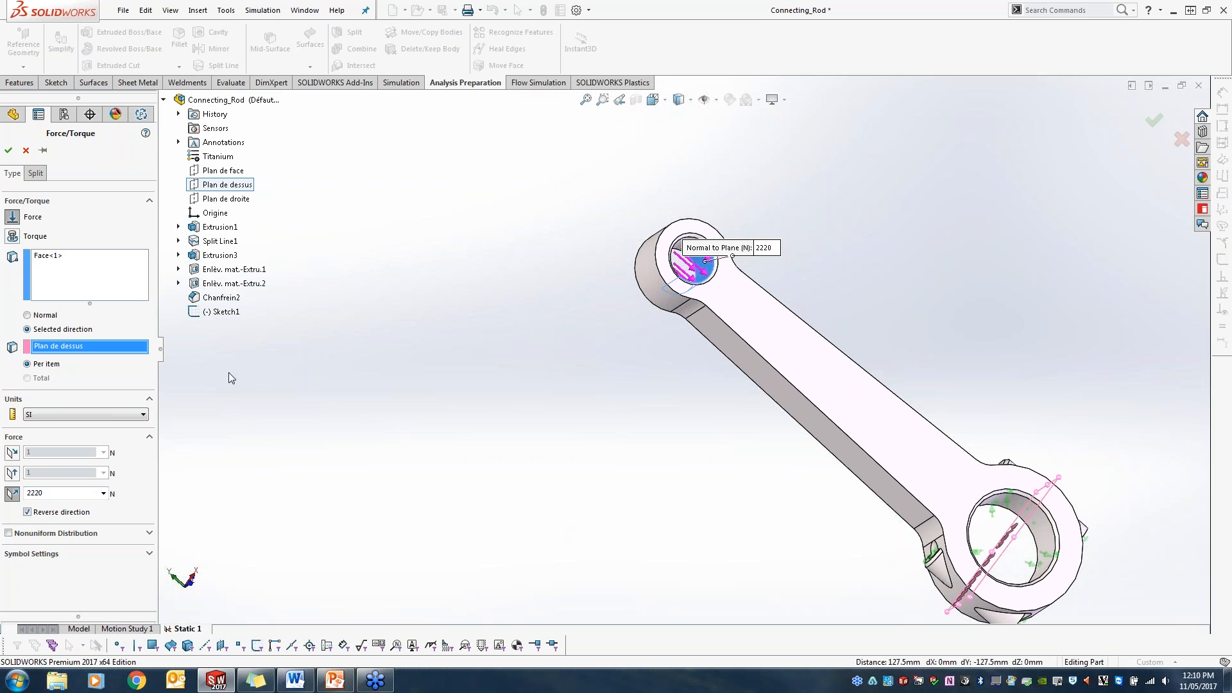
click(9, 150)
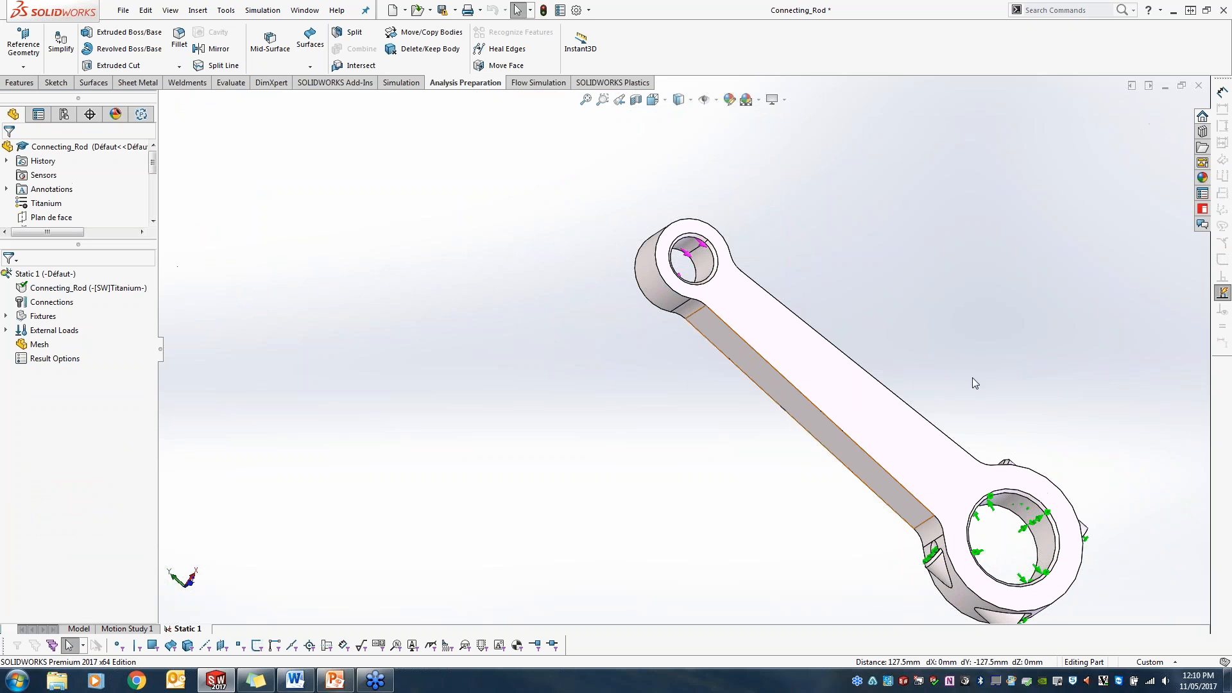
Mesh the connecting rod with the Standard mesh type, keeping the default density and element sizes
ctrl+middle_drag(1141, 582, 822, 423)
middle_drag(943, 429, 961, 437)
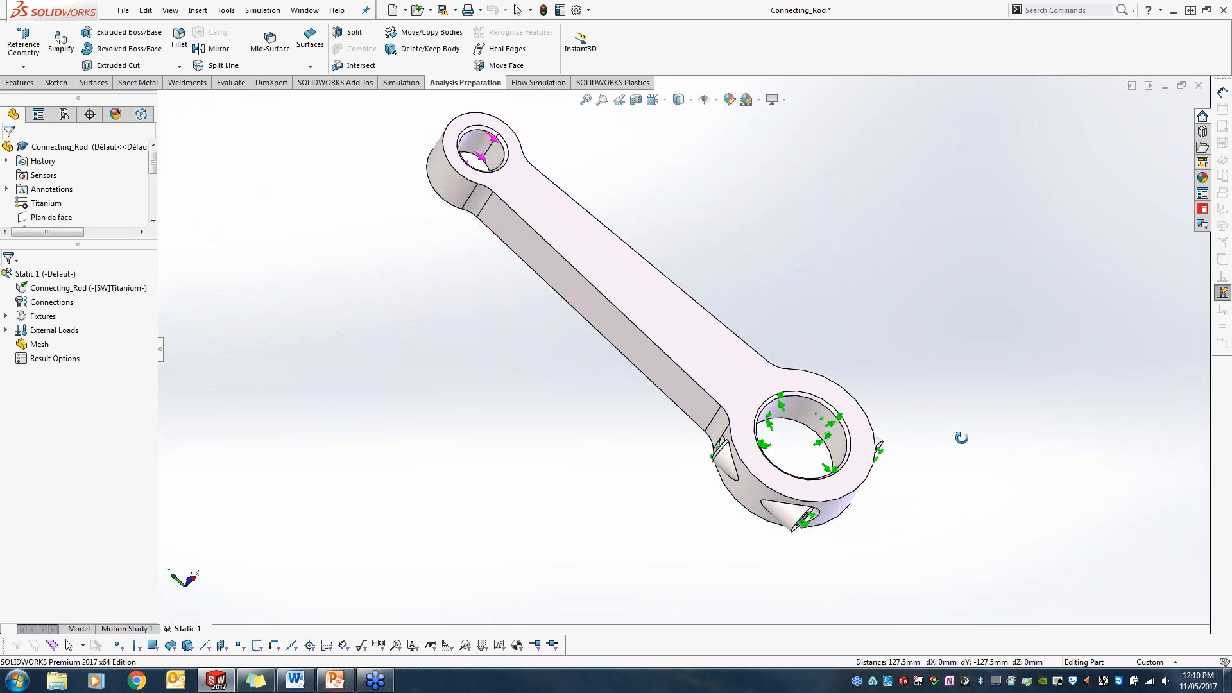
key(Escape)
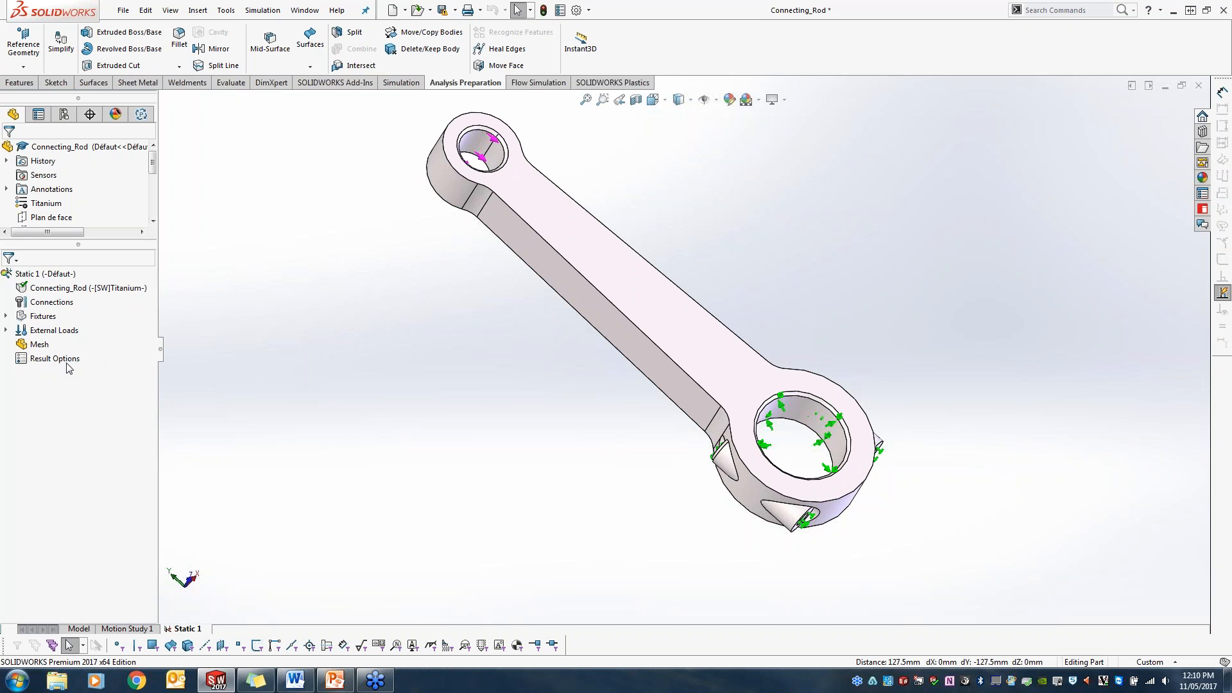
click(35, 349)
right_click(34, 349)
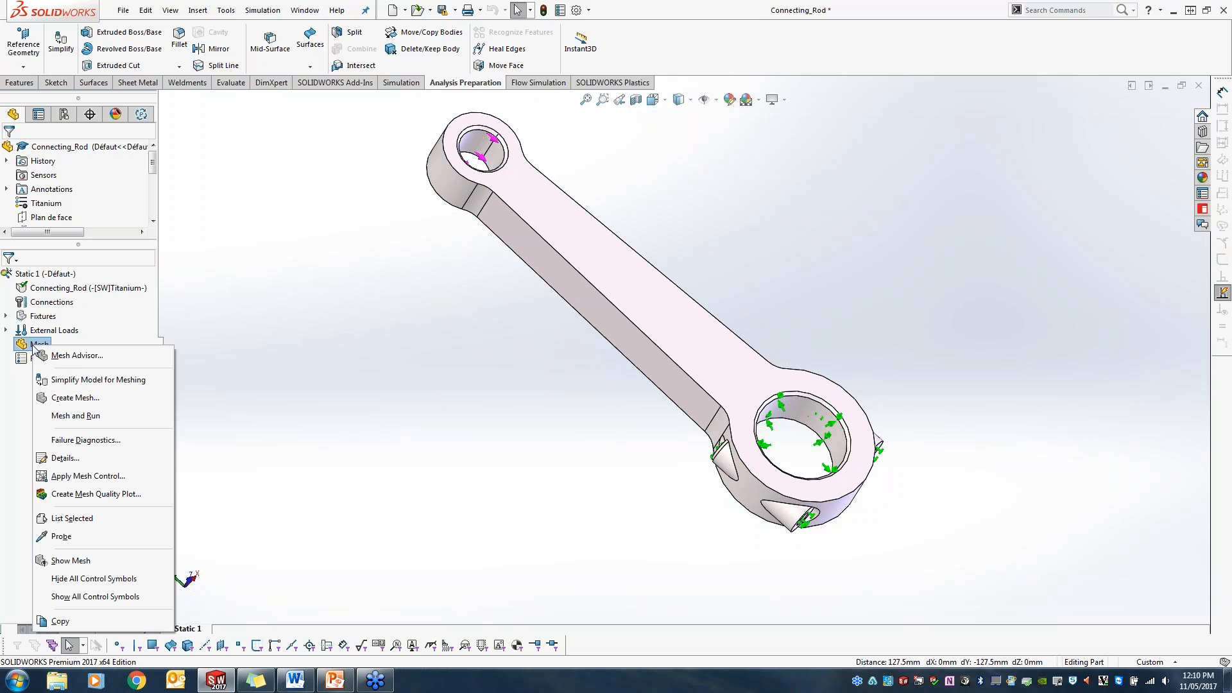
click(64, 401)
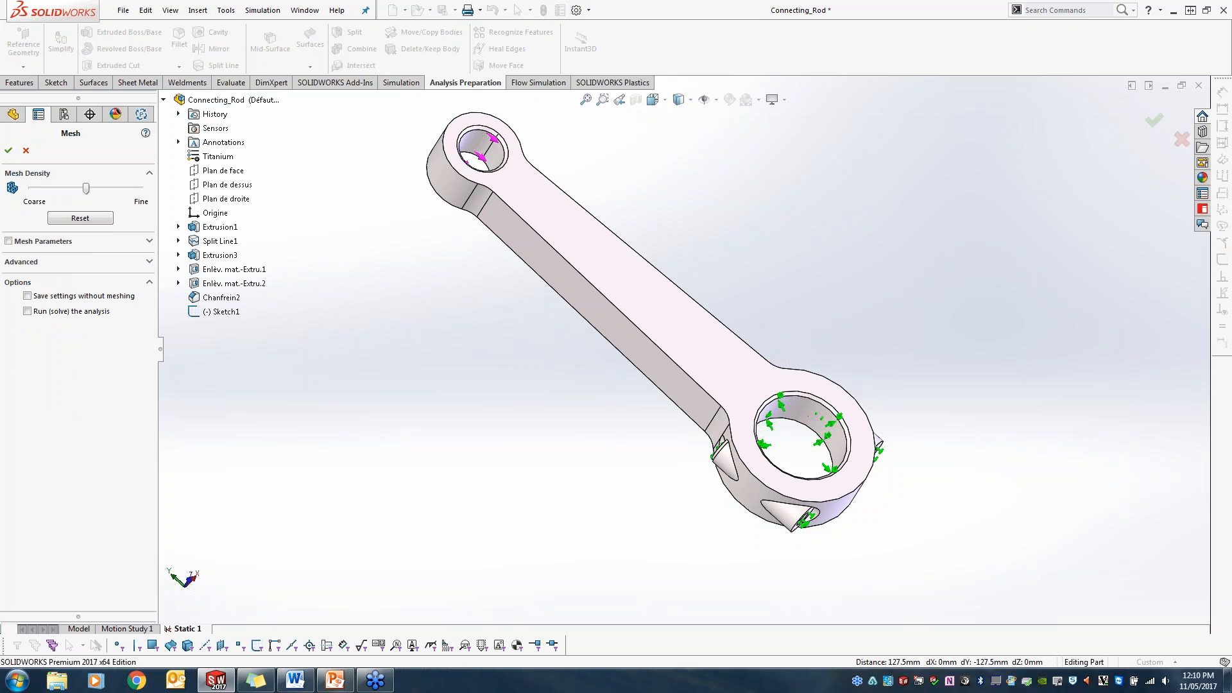
click(9, 242)
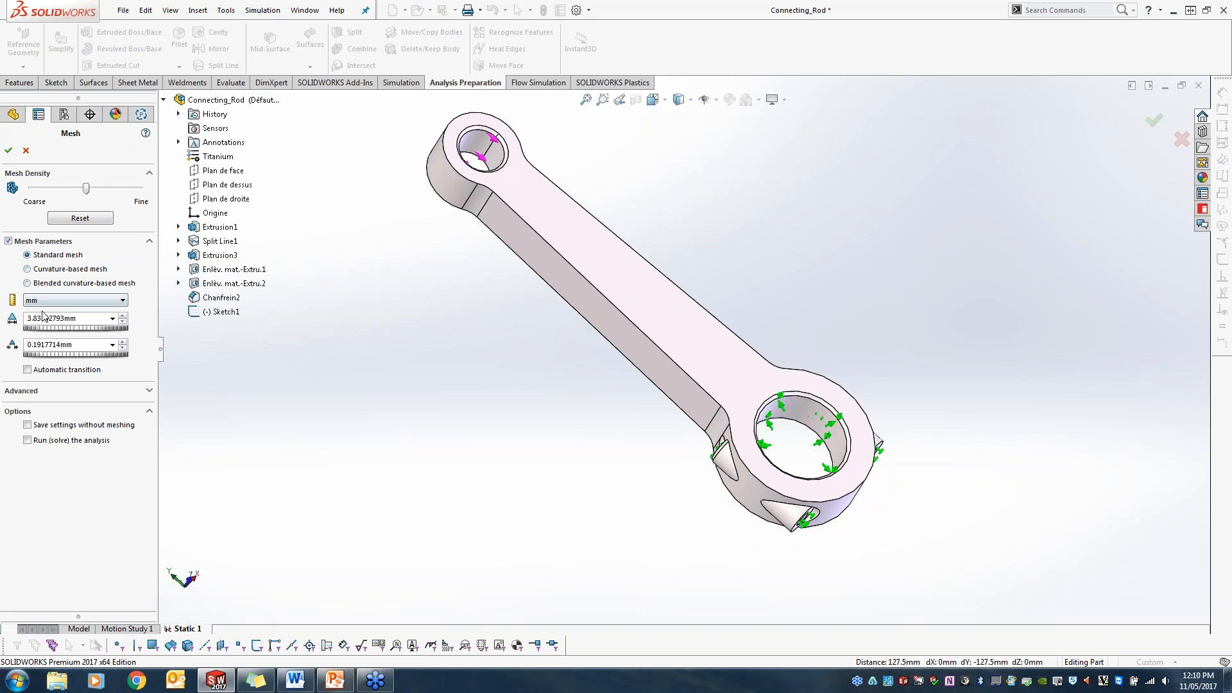
click(58, 271)
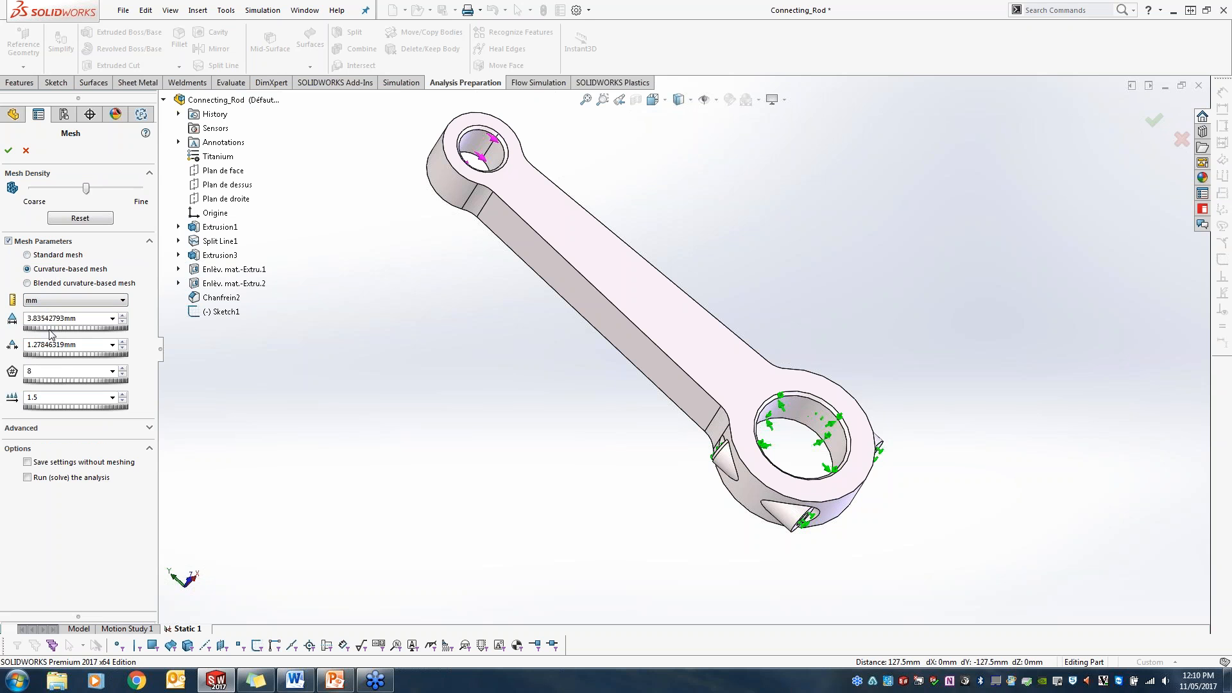
click(46, 257)
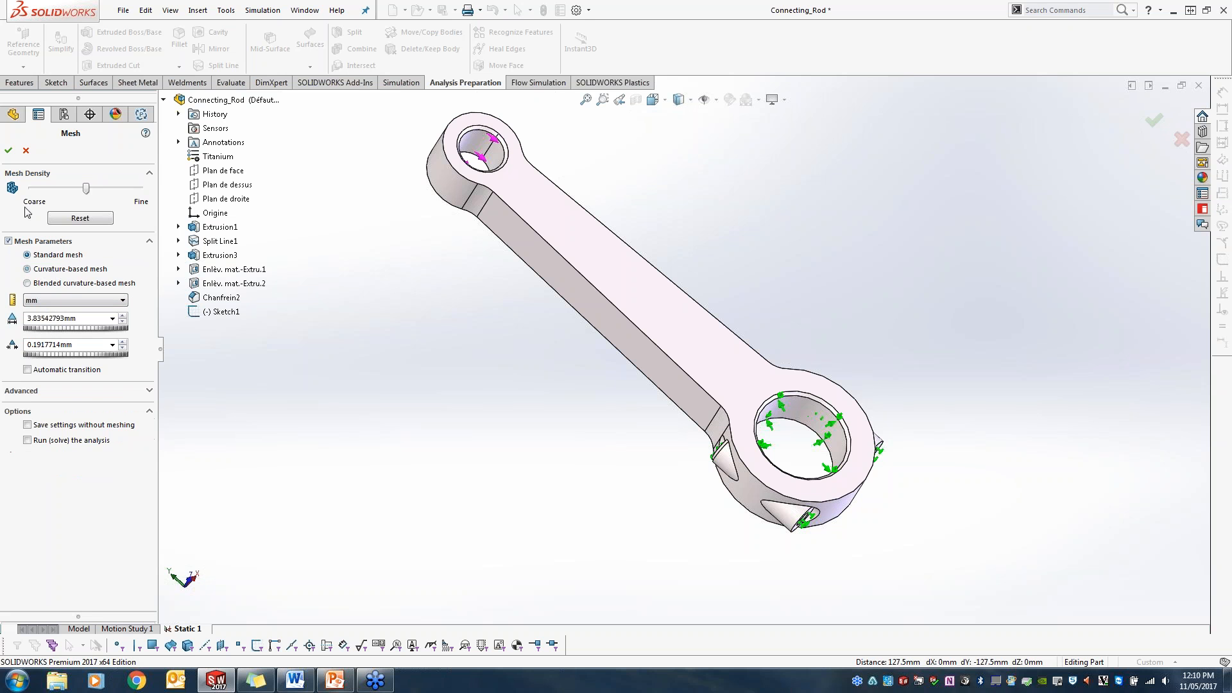
click(9, 151)
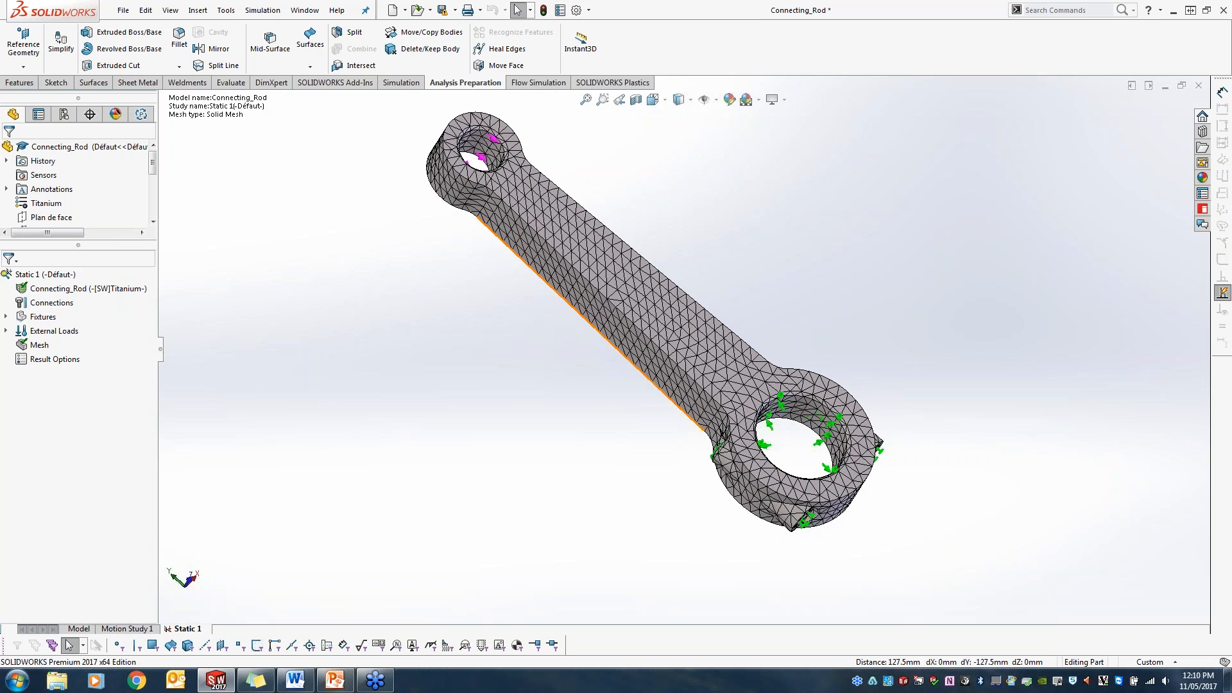
Inspect the mesh along the rod and run the static study
scroll(601, 269, down, 4)
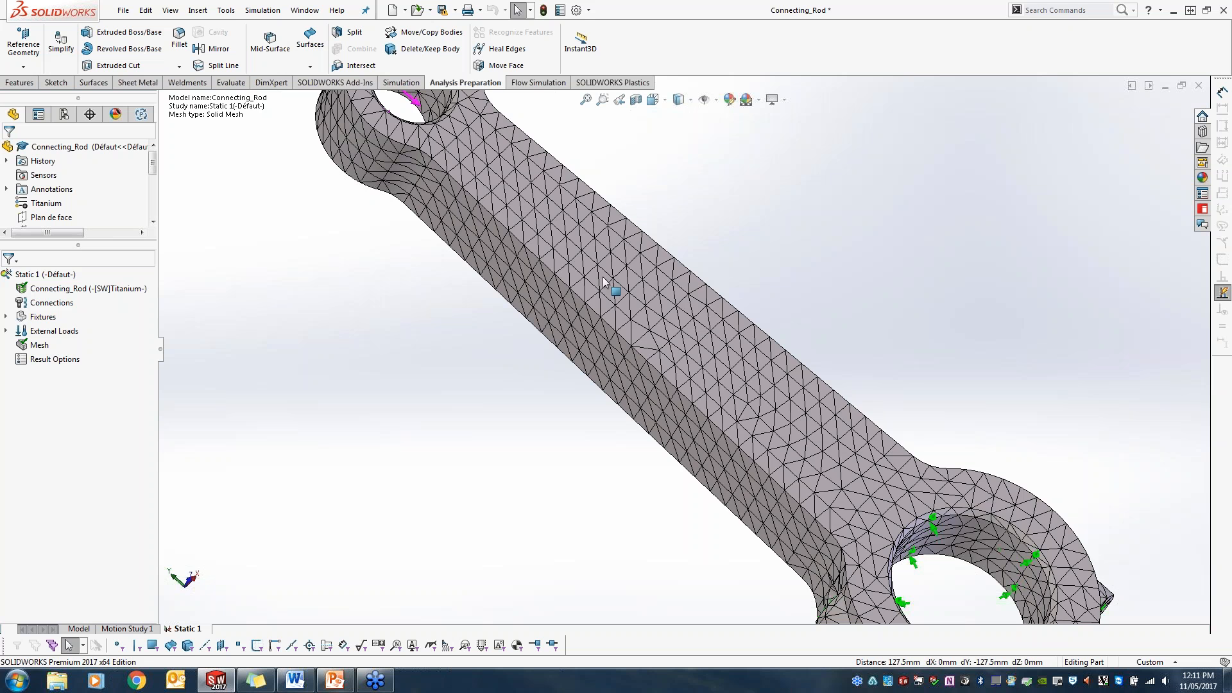
scroll(616, 286, up, 5)
middle_drag(577, 353, 552, 309)
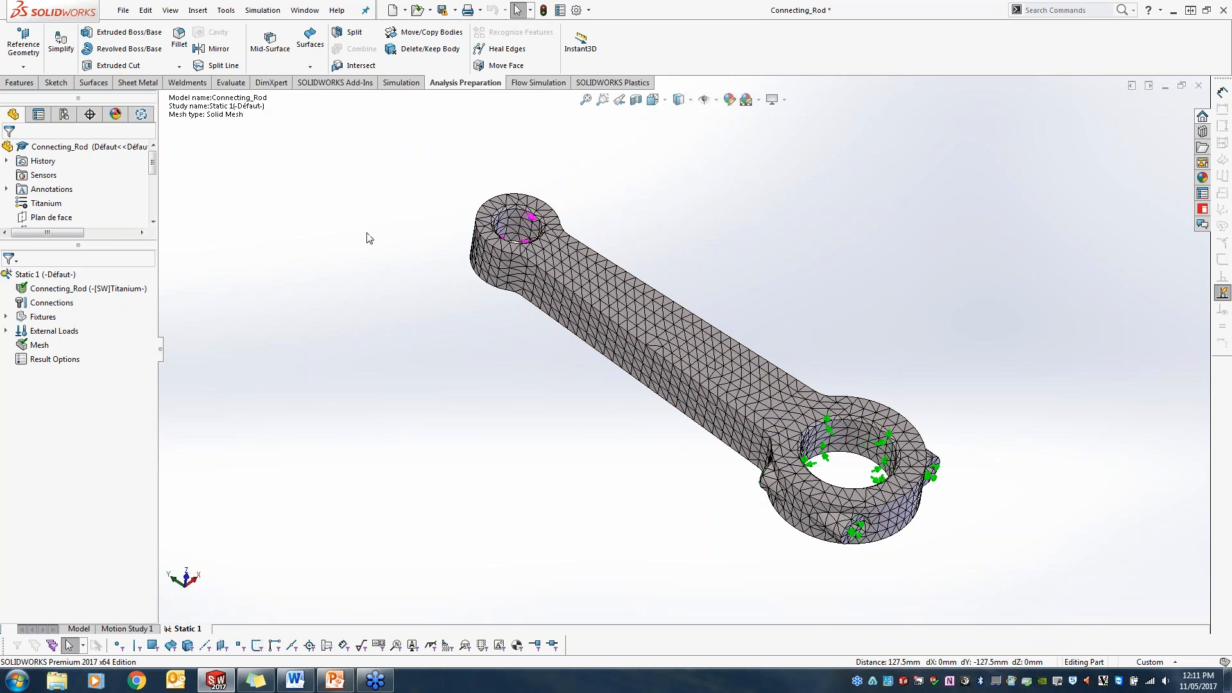
click(379, 84)
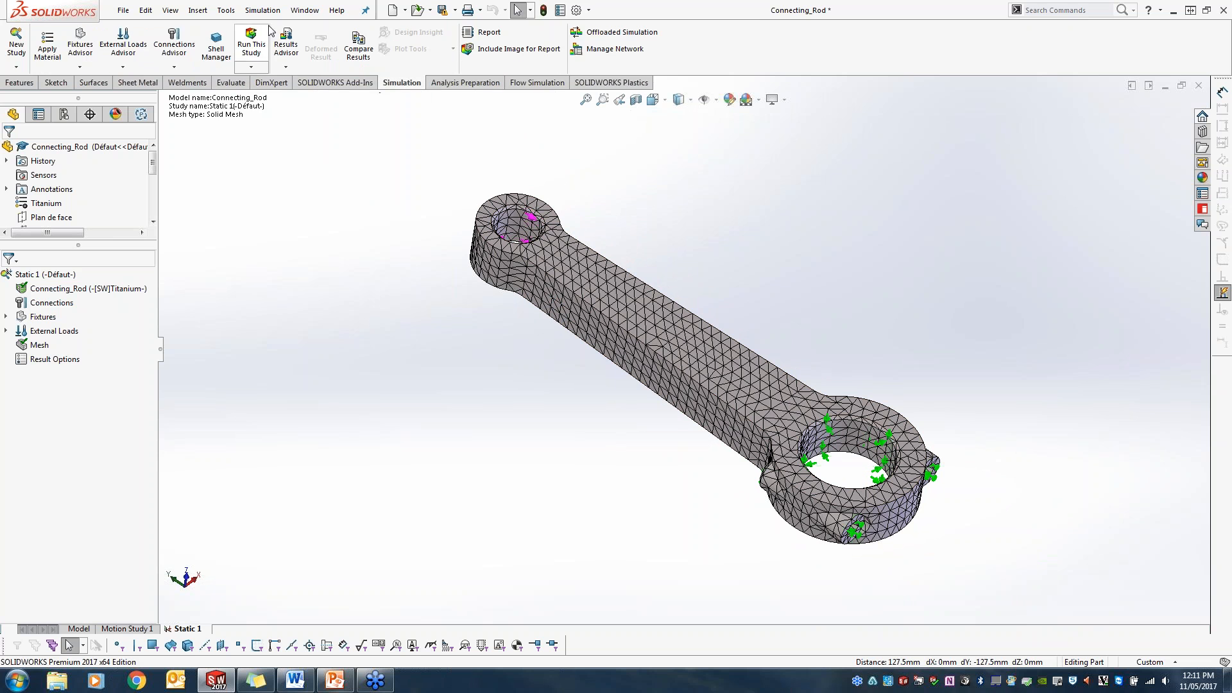
click(254, 39)
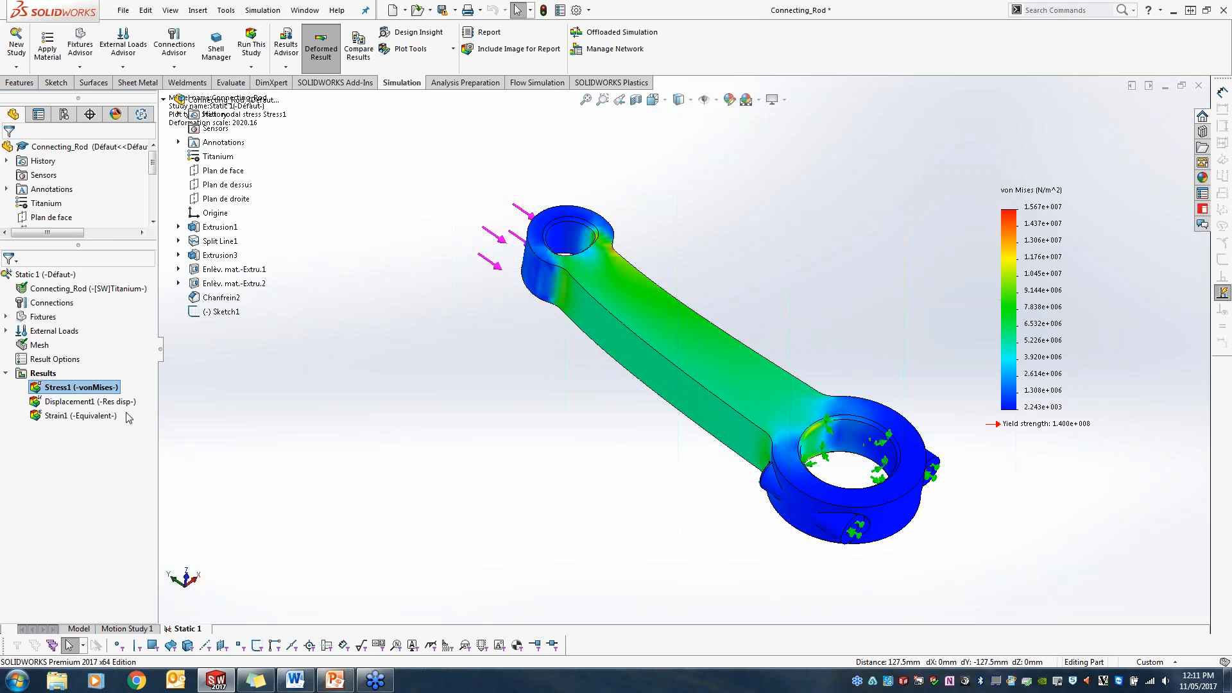
Set the von Mises stress plot's units to N/mm^2 (MPa) and its legend number format to general
double_click(98, 389)
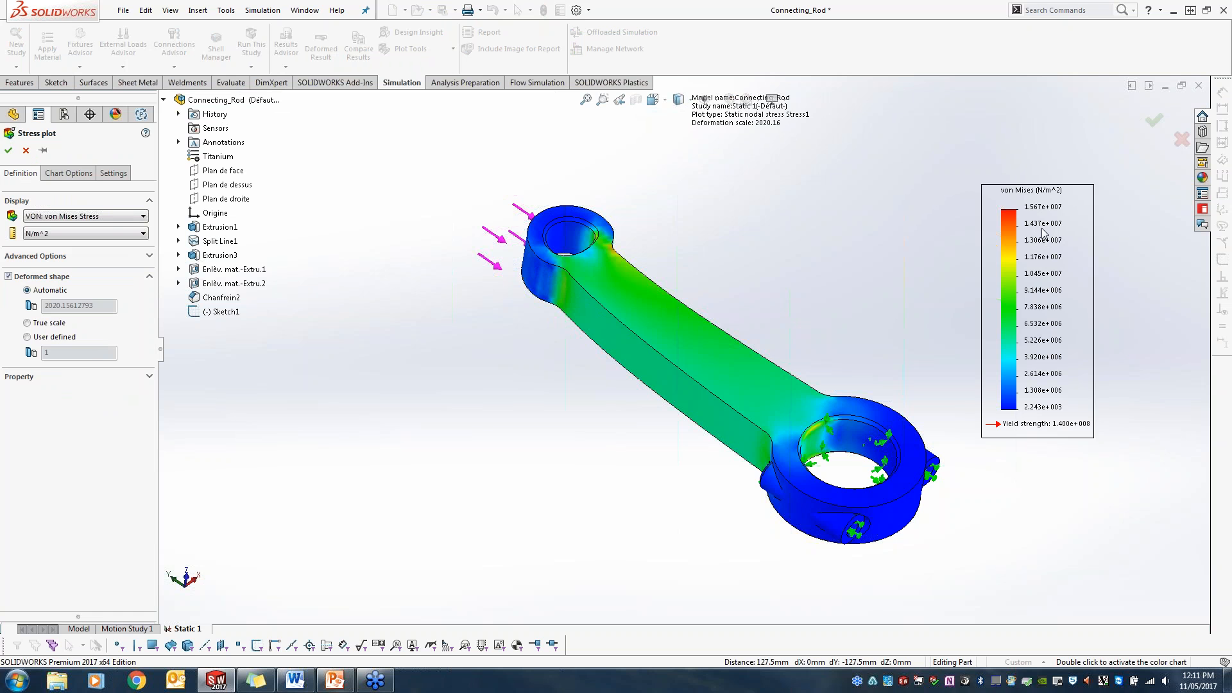
click(57, 233)
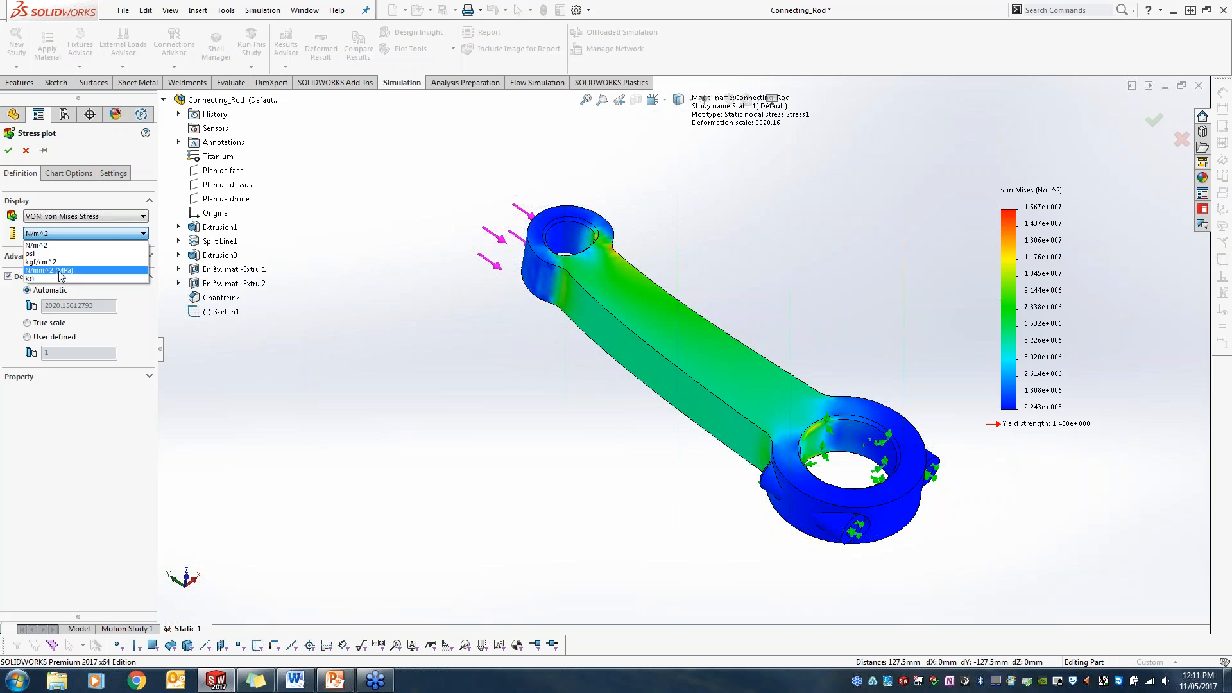
click(61, 276)
click(76, 177)
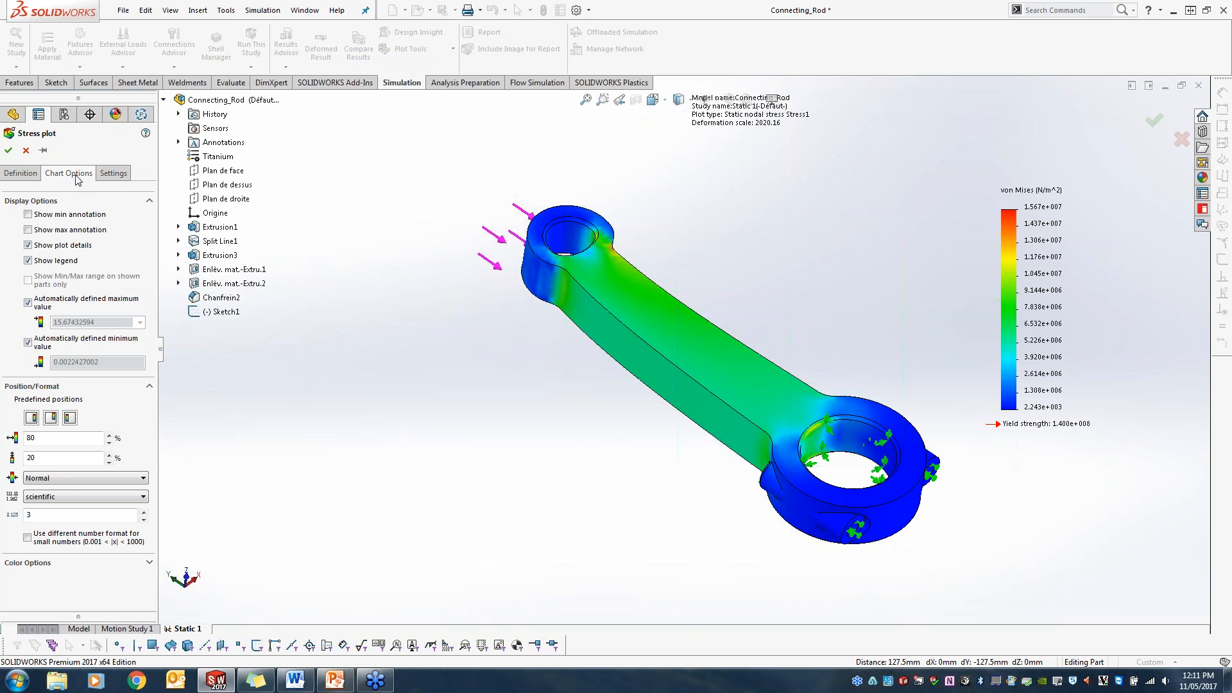
click(63, 497)
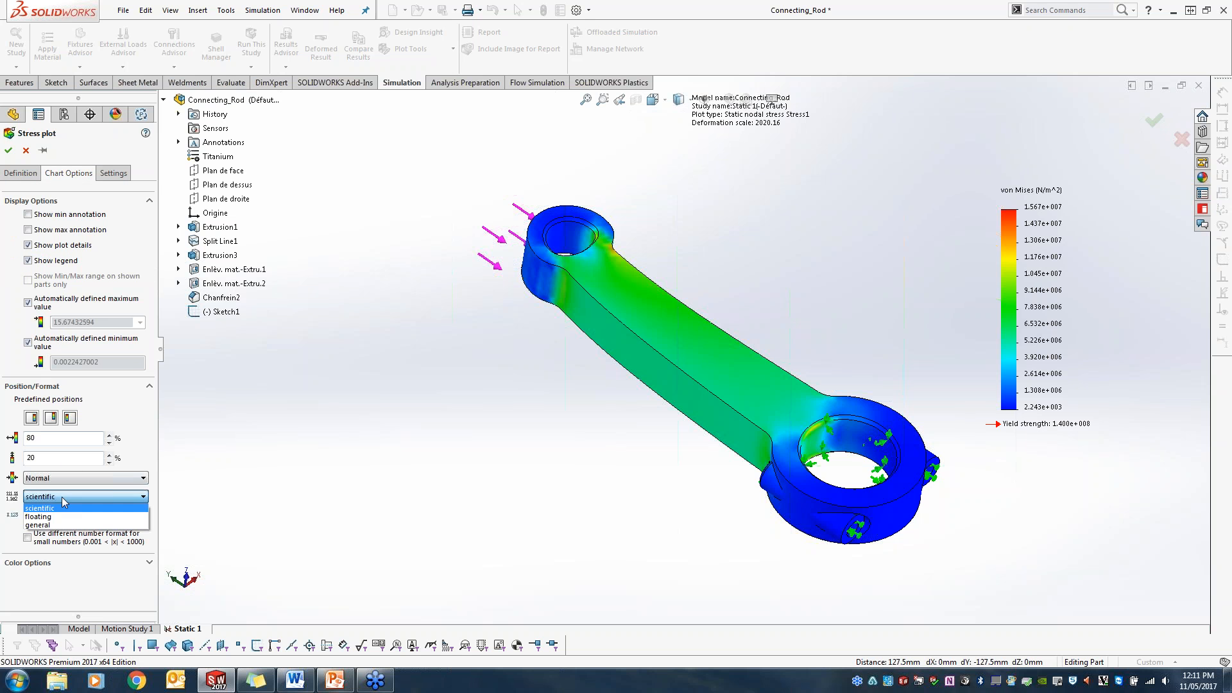
click(54, 526)
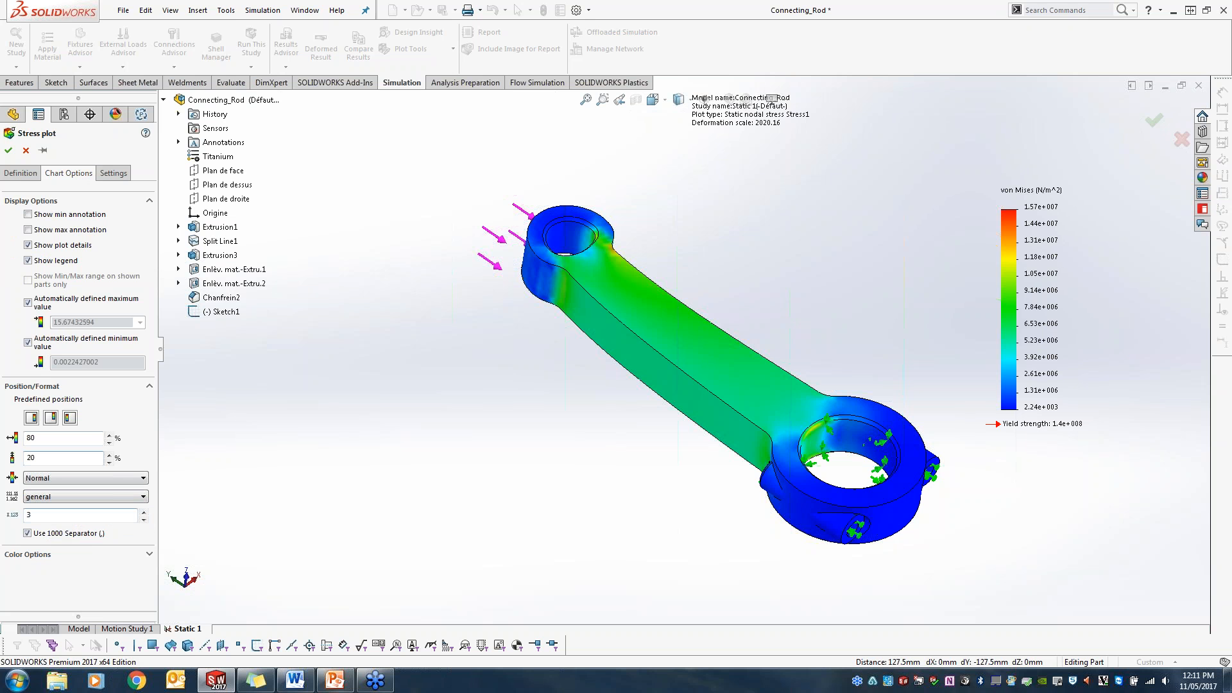
click(9, 151)
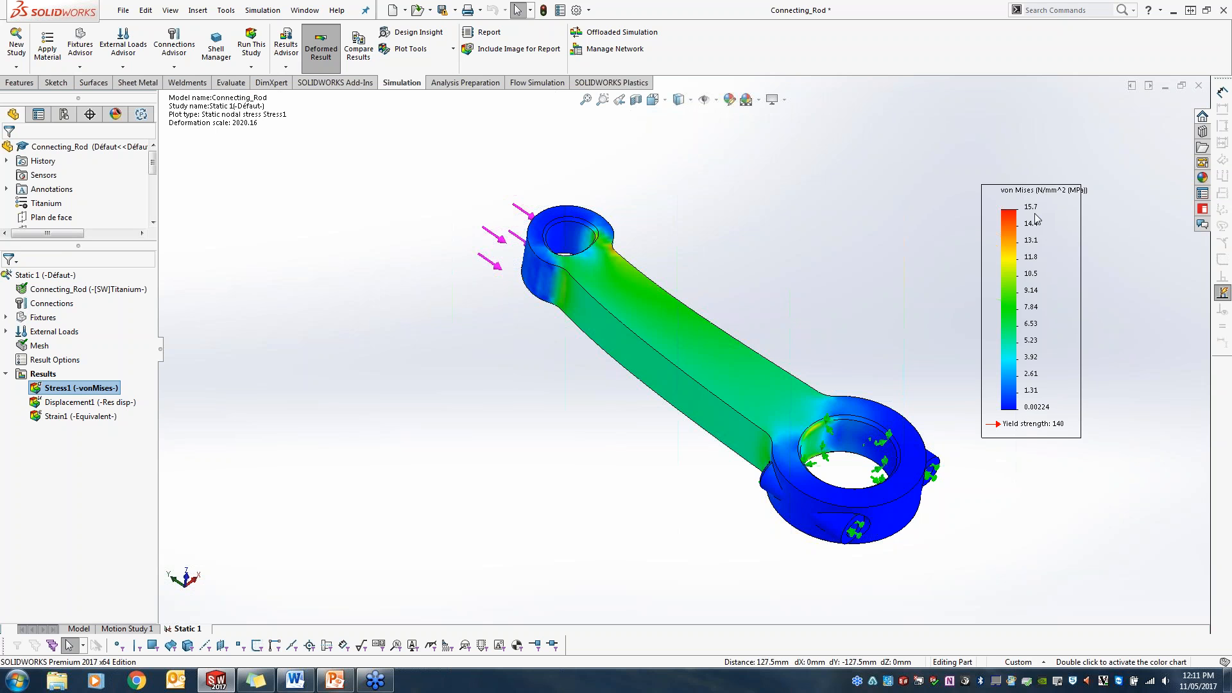
Review the deformed rod's stress plot from other angles, and display the displacement and equivalent strain plots
middle_drag(668, 302, 943, 378)
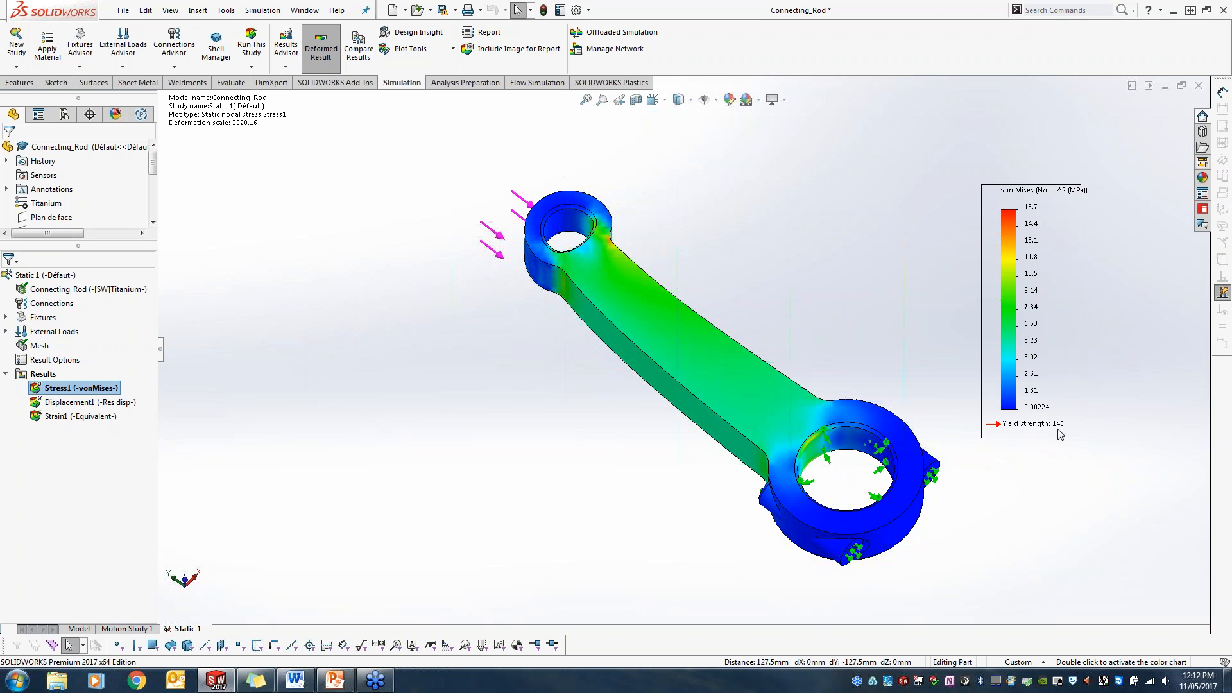
middle_drag(938, 449, 935, 434)
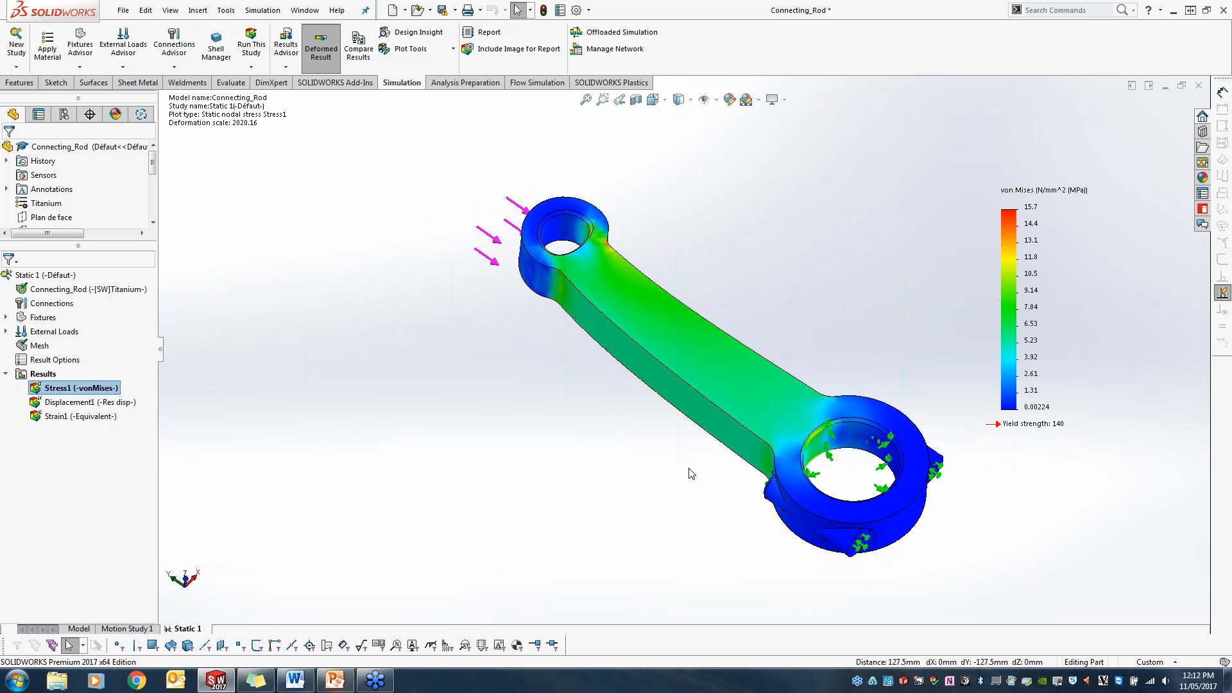
double_click(72, 402)
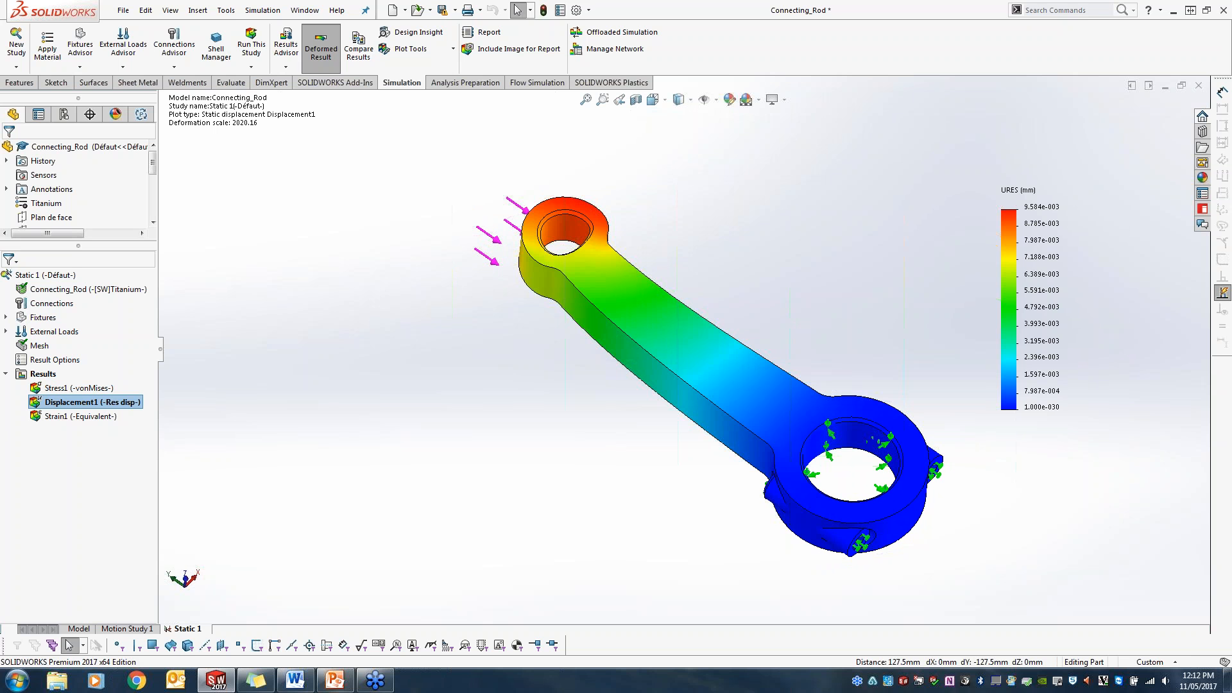
double_click(64, 416)
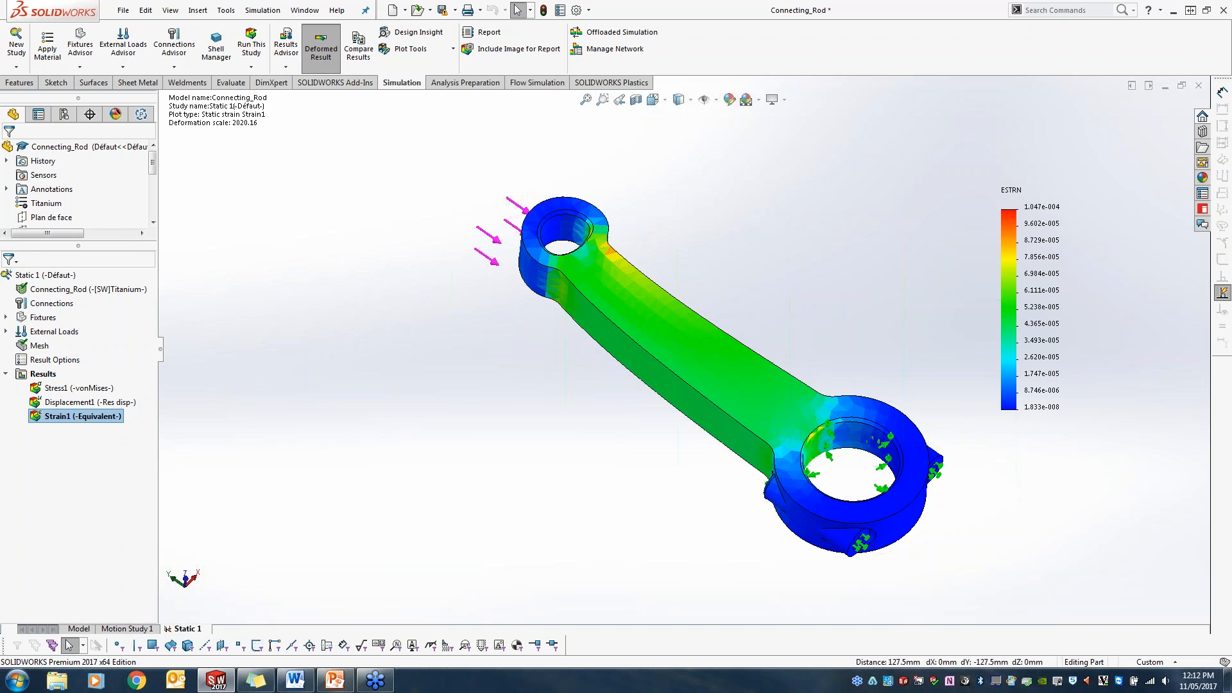
Define a Factor of Safety plot for all bodies using the Automatic failure criterion
right_click(53, 375)
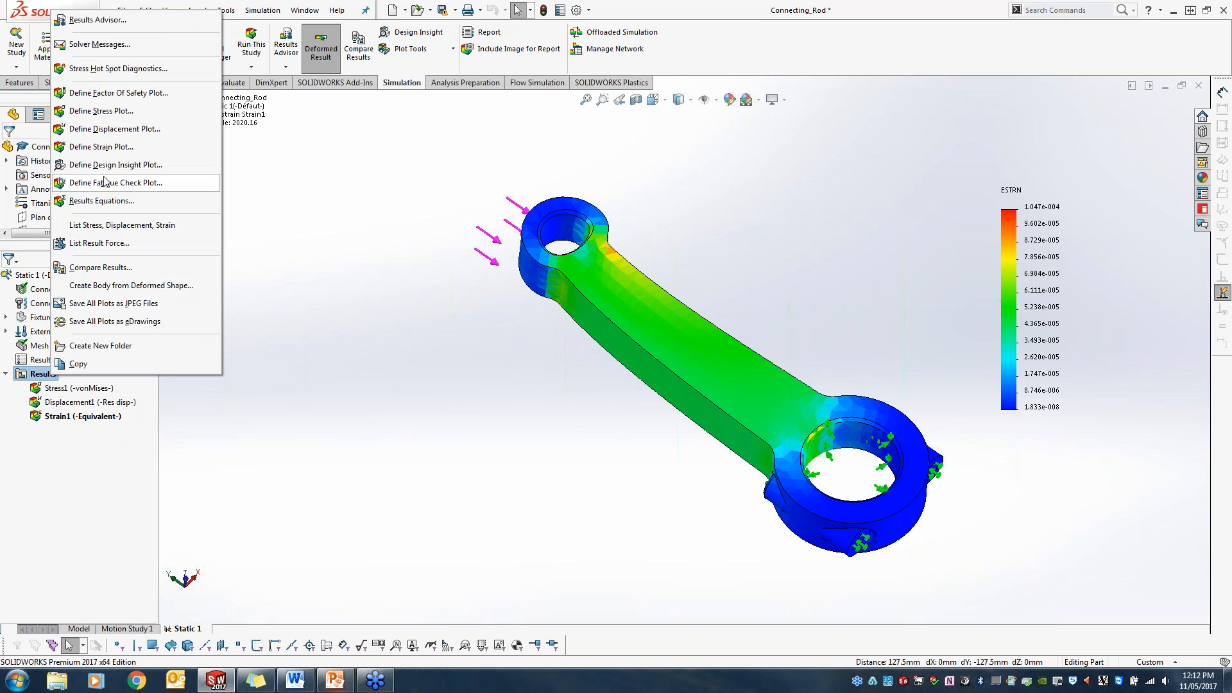
click(118, 93)
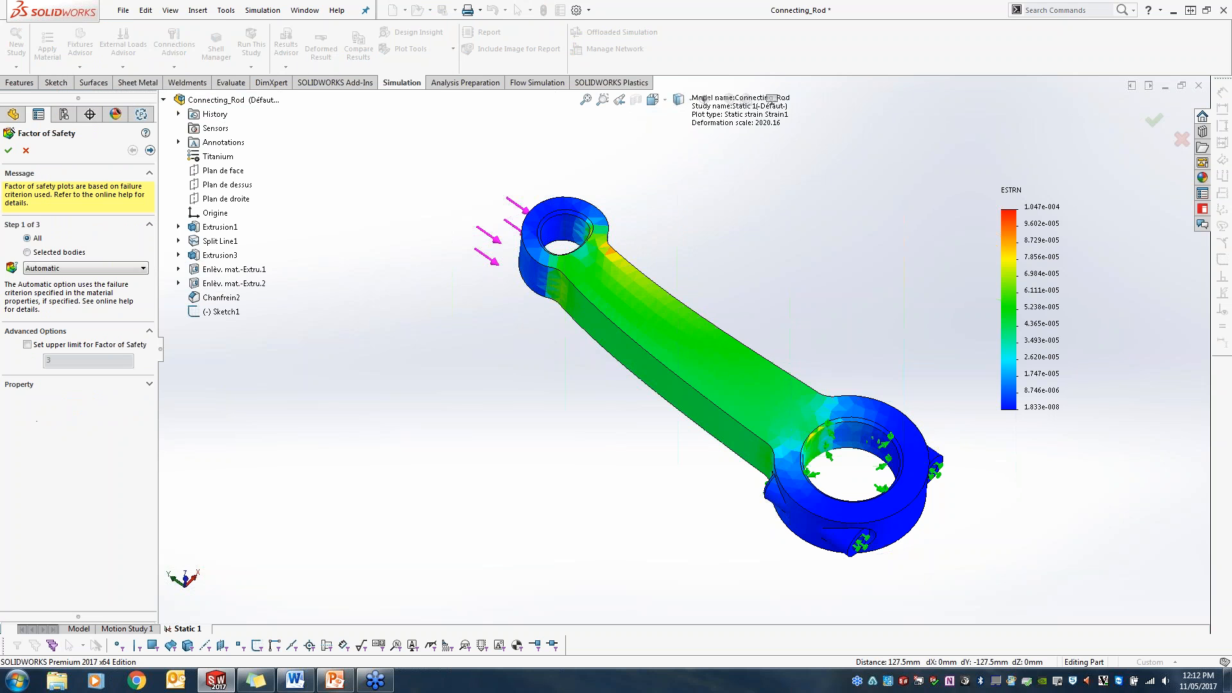
click(9, 150)
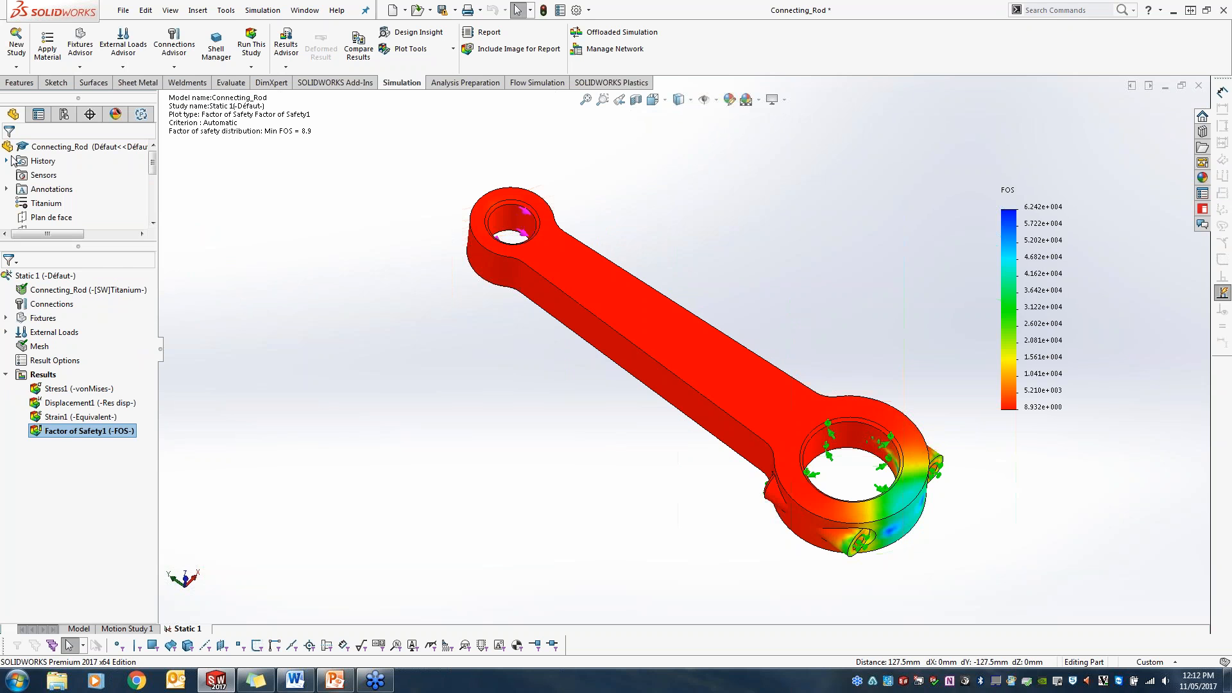
Show the minimum and maximum annotations on the Factor of Safety plot and place both labels clear of the rod
right_click(84, 432)
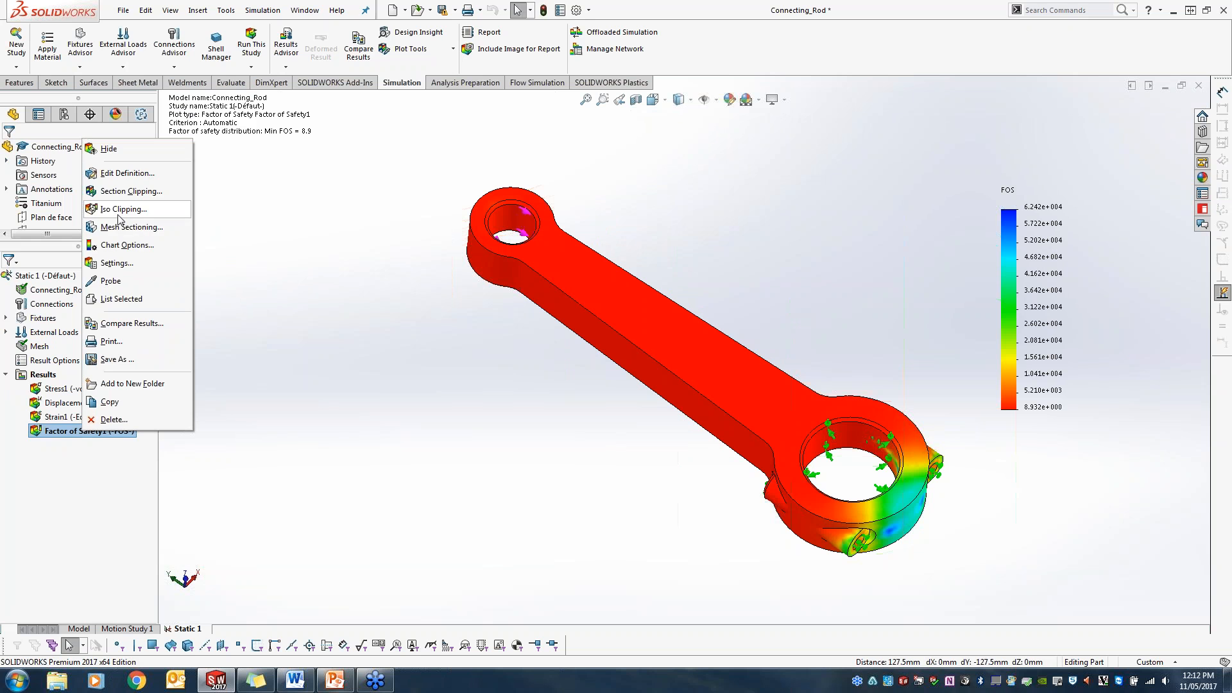
click(122, 246)
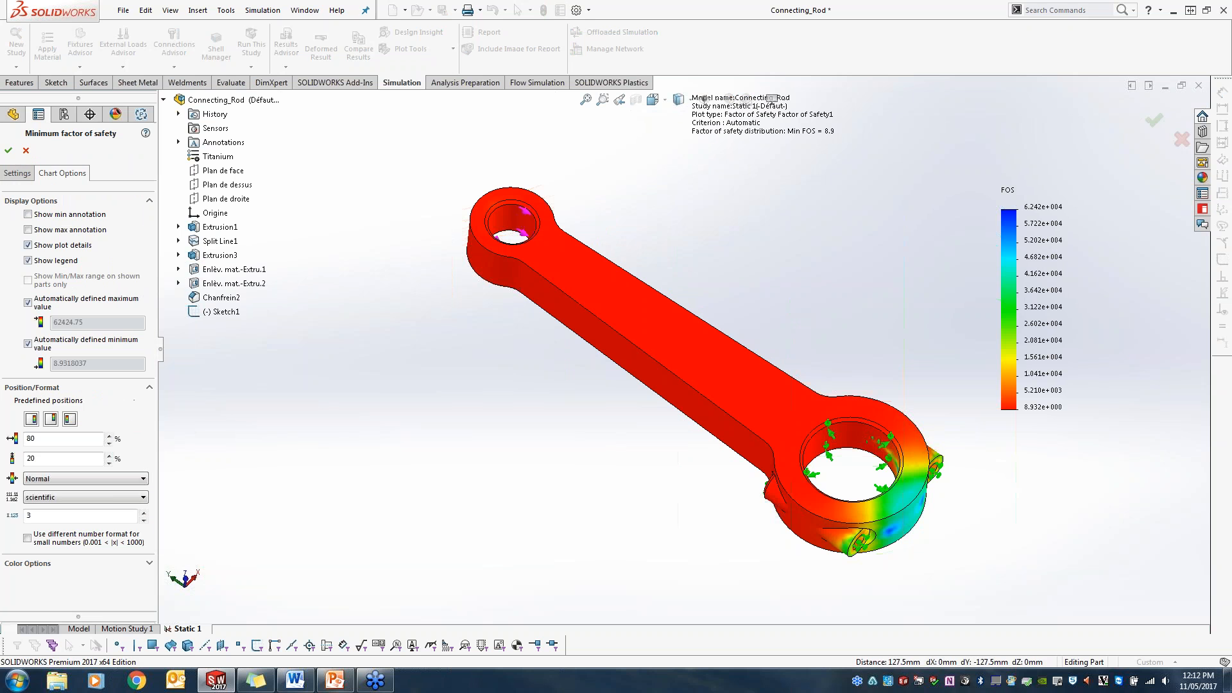
click(71, 217)
click(67, 233)
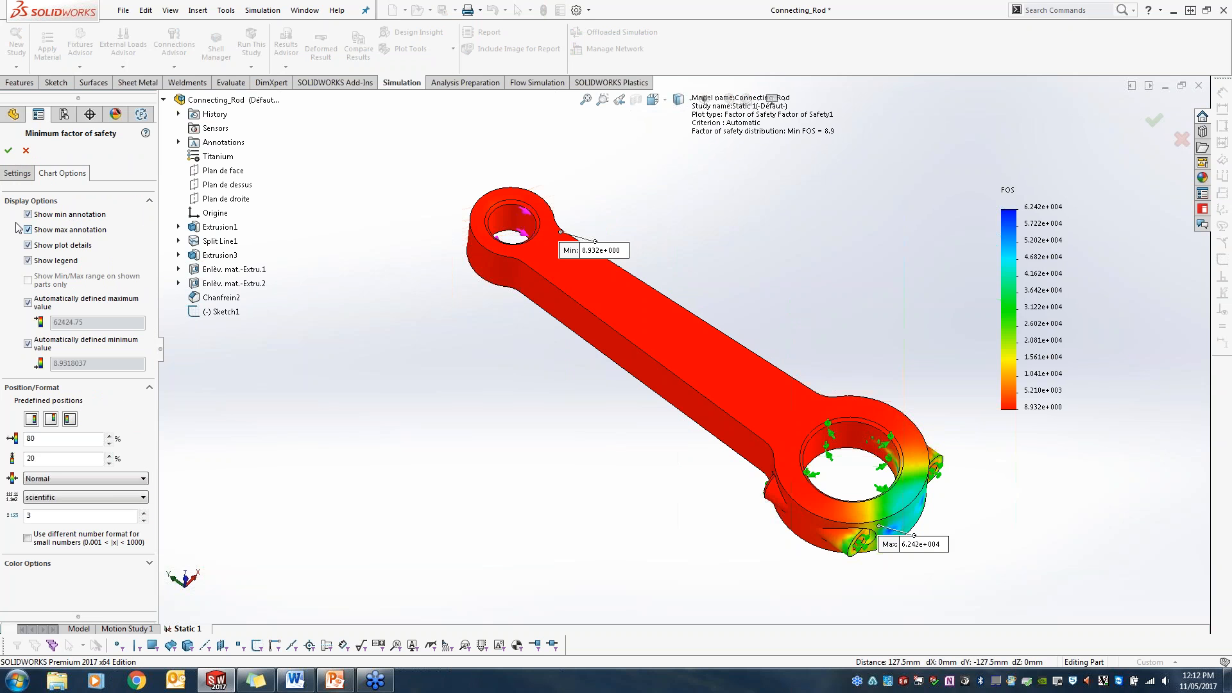
click(10, 149)
drag(585, 249, 599, 194)
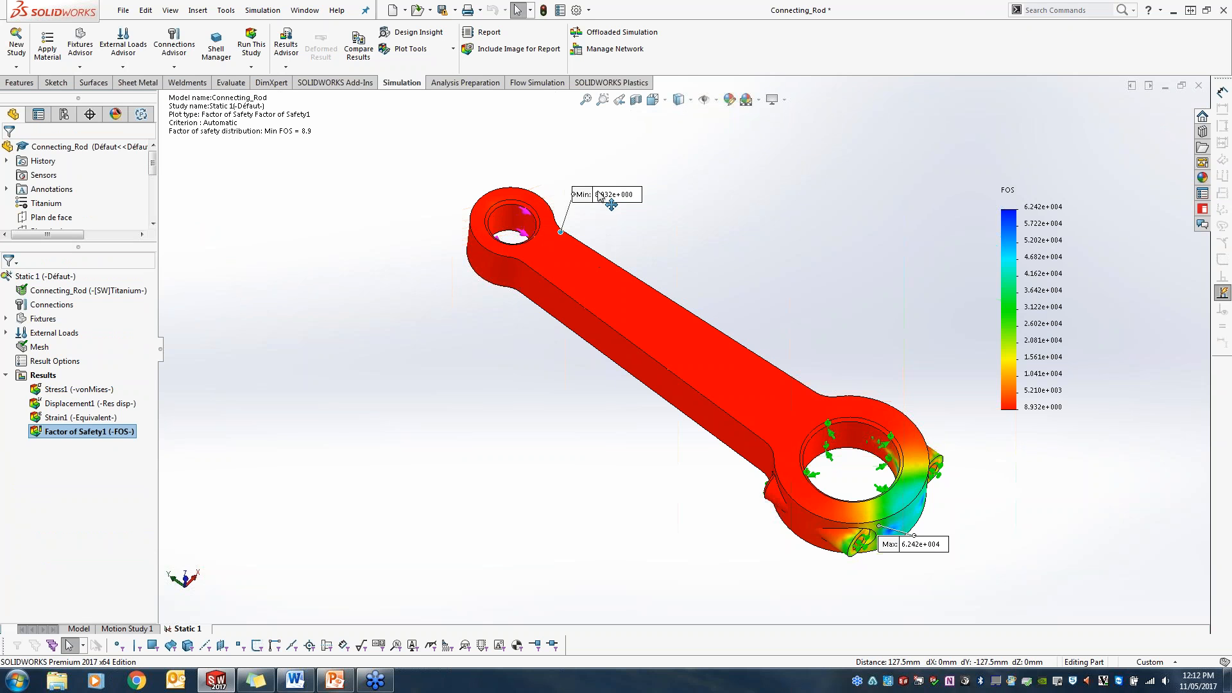
drag(937, 558, 972, 570)
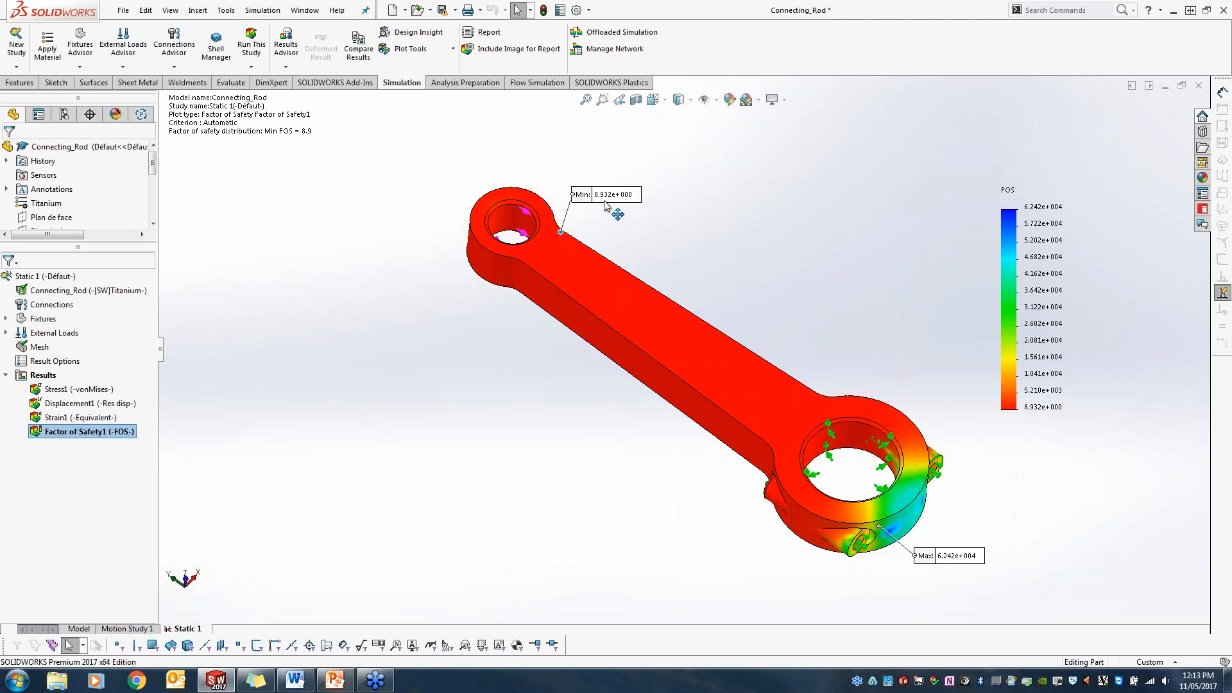
Add a Trend Tracker to the Static 1 study and set the current results as its baseline
drag(609, 204, 619, 204)
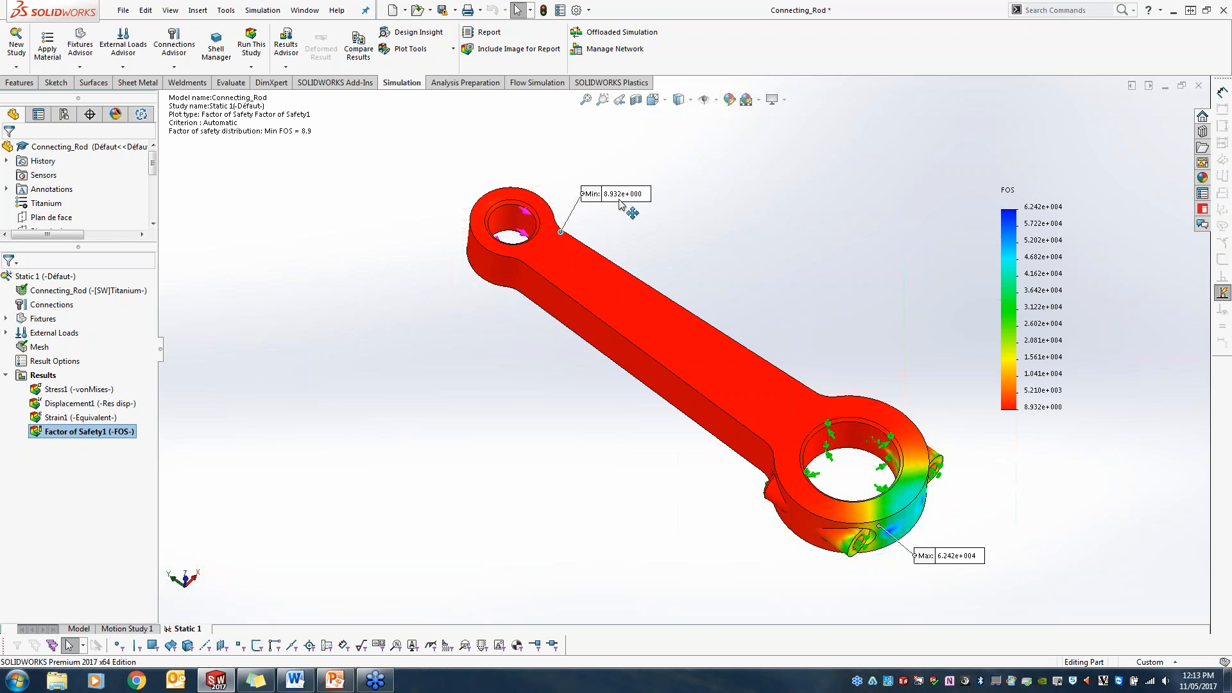
right_click(64, 278)
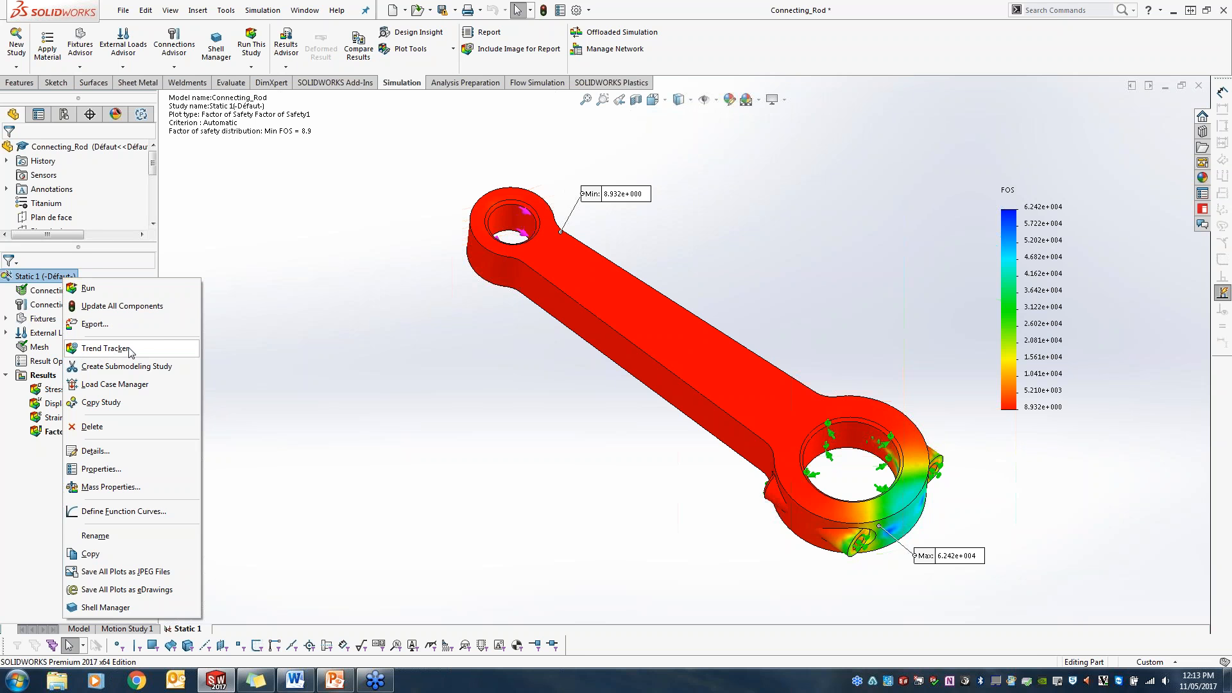
click(124, 350)
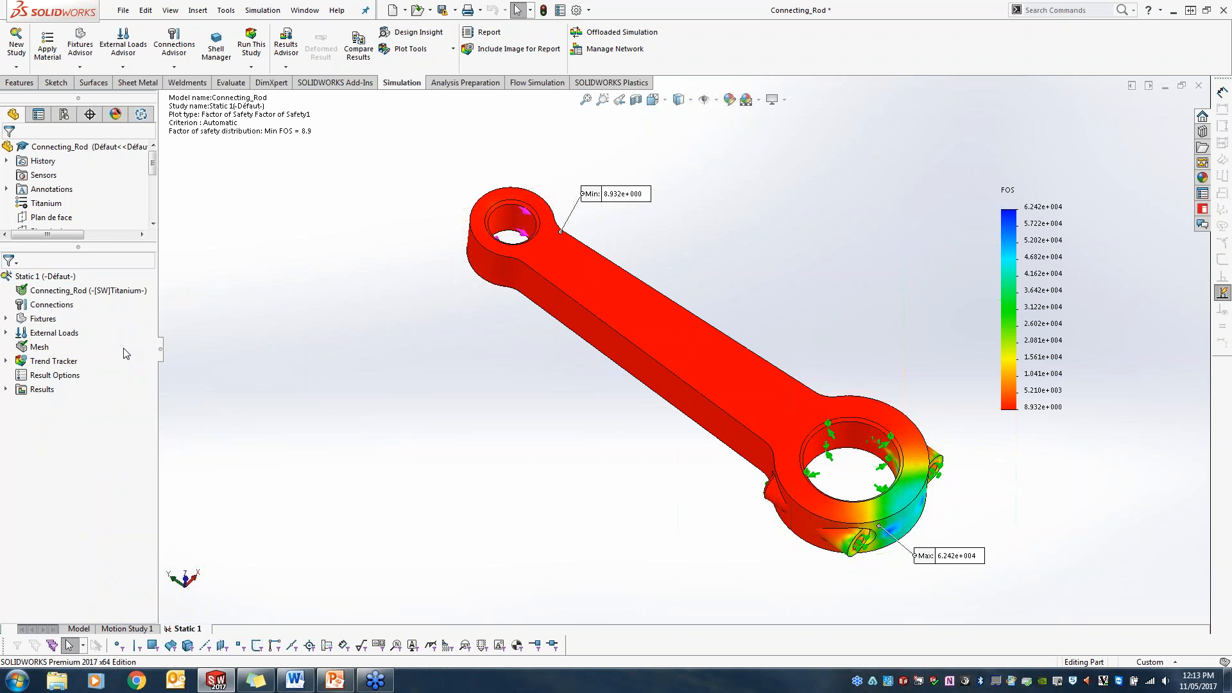
click(7, 361)
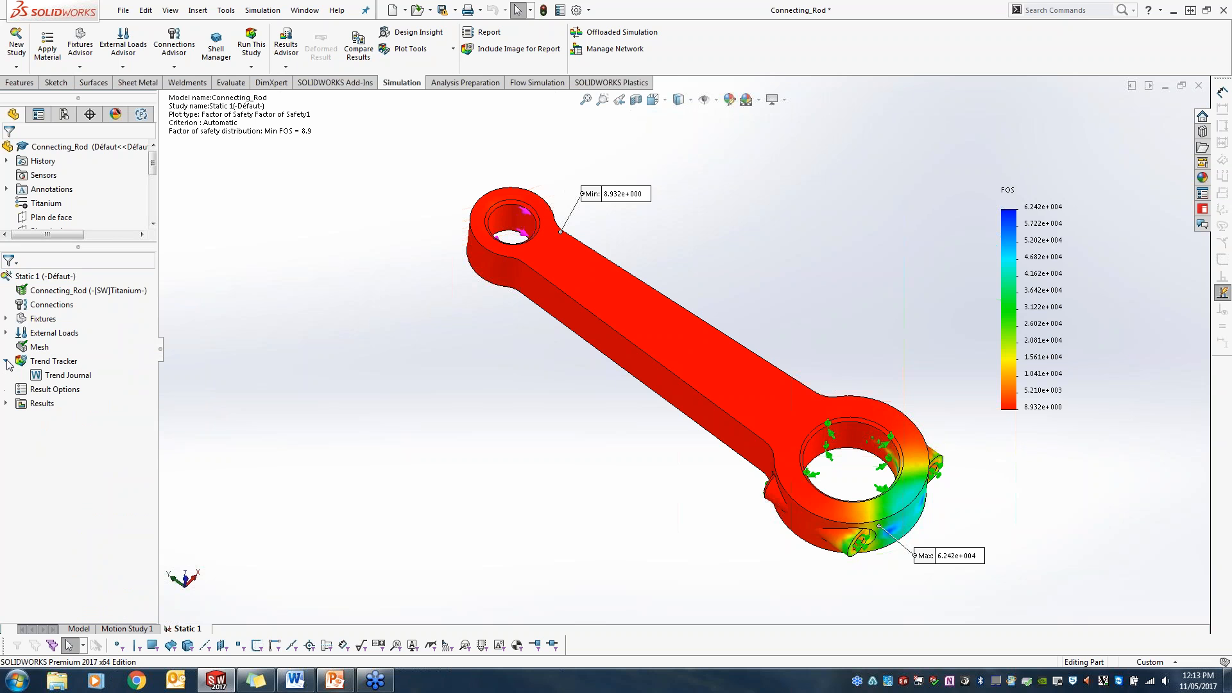
right_click(74, 364)
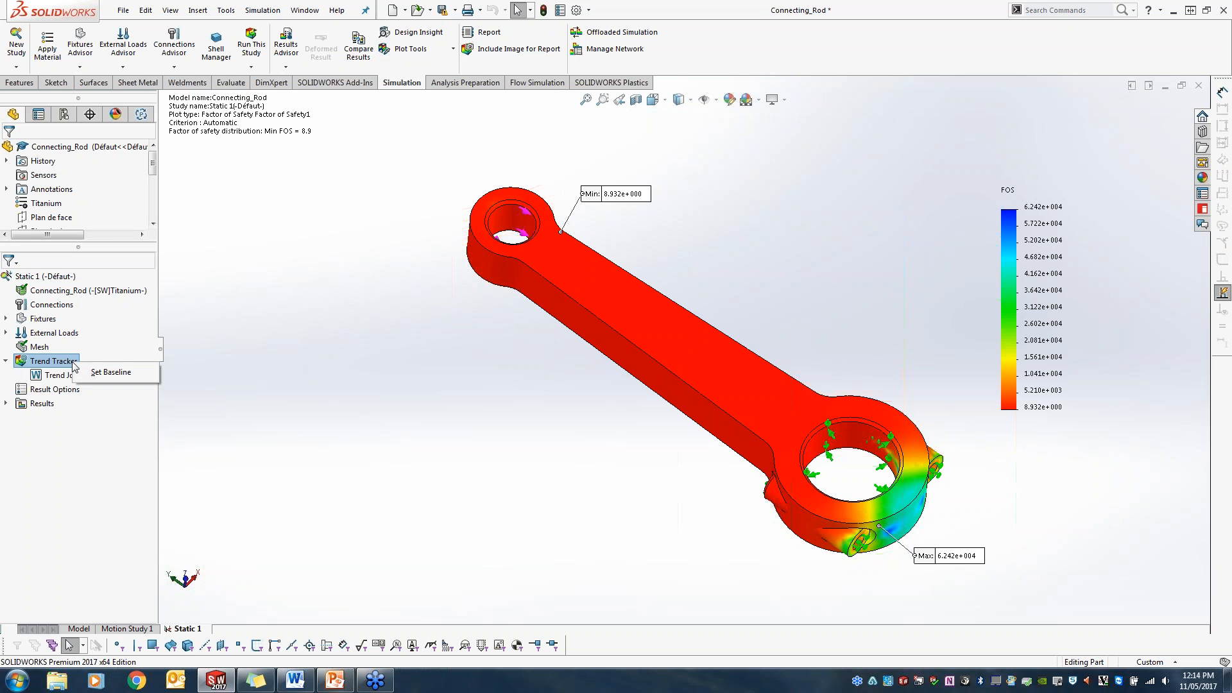
click(111, 372)
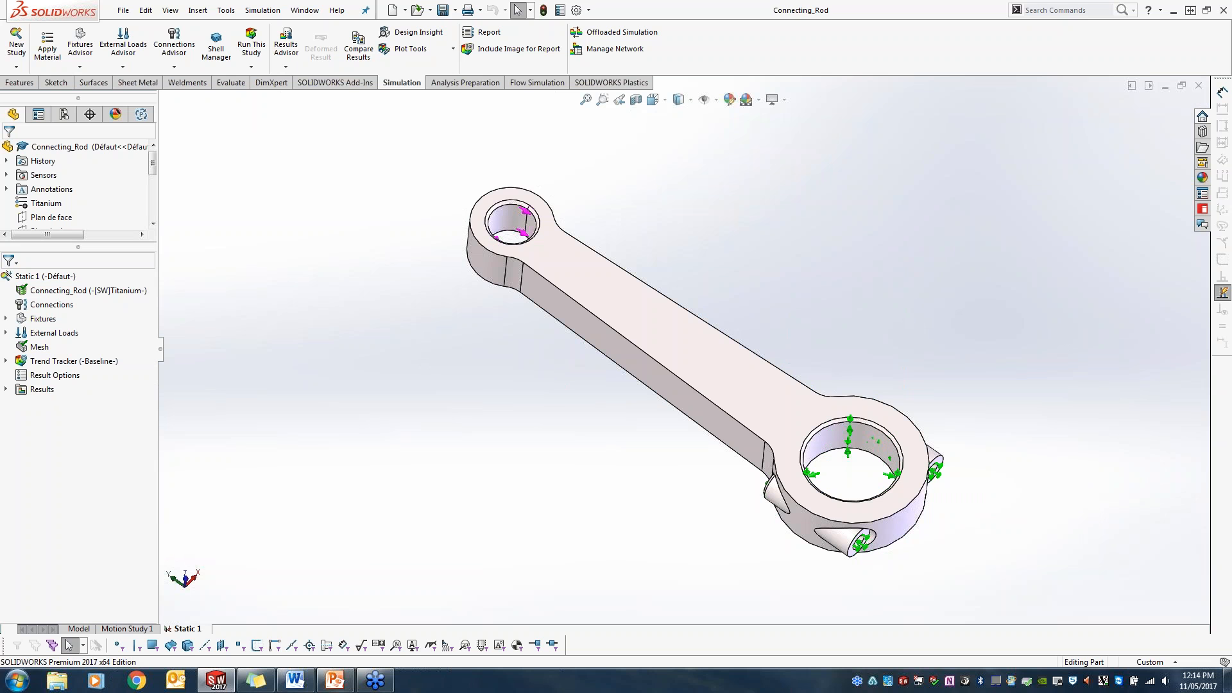
Review the Trend Tracker's mass, stress and displacement graphs one after another, closing each graph after viewing
click(6, 360)
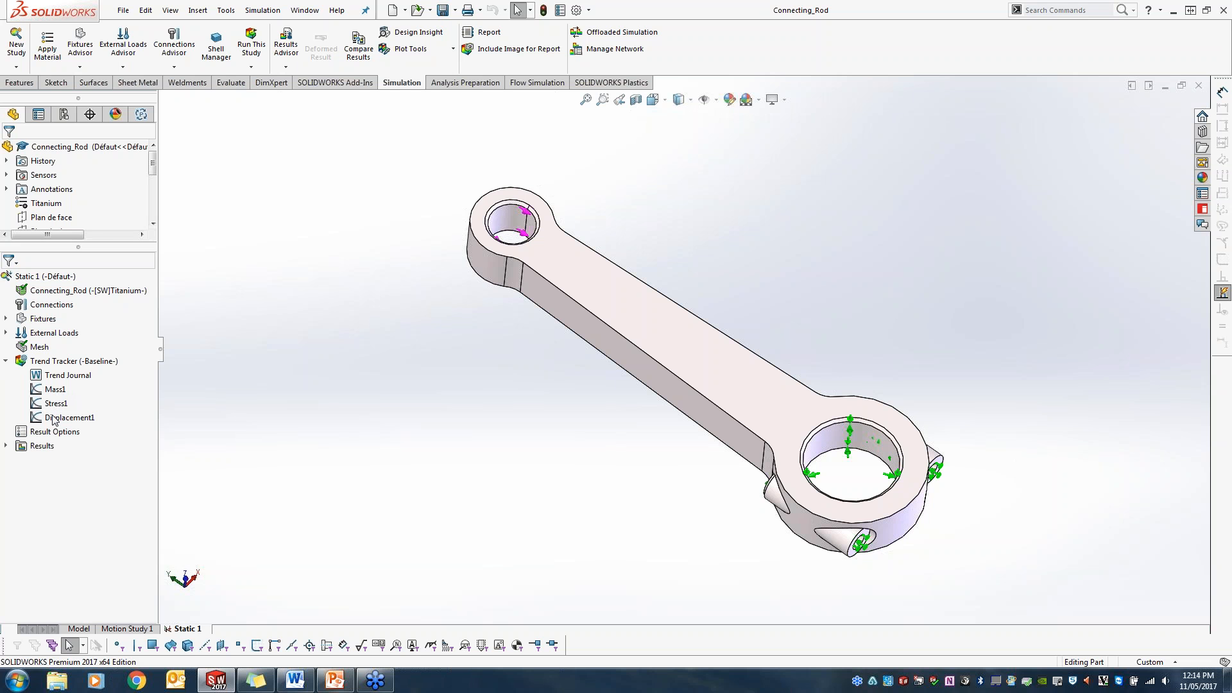
double_click(54, 390)
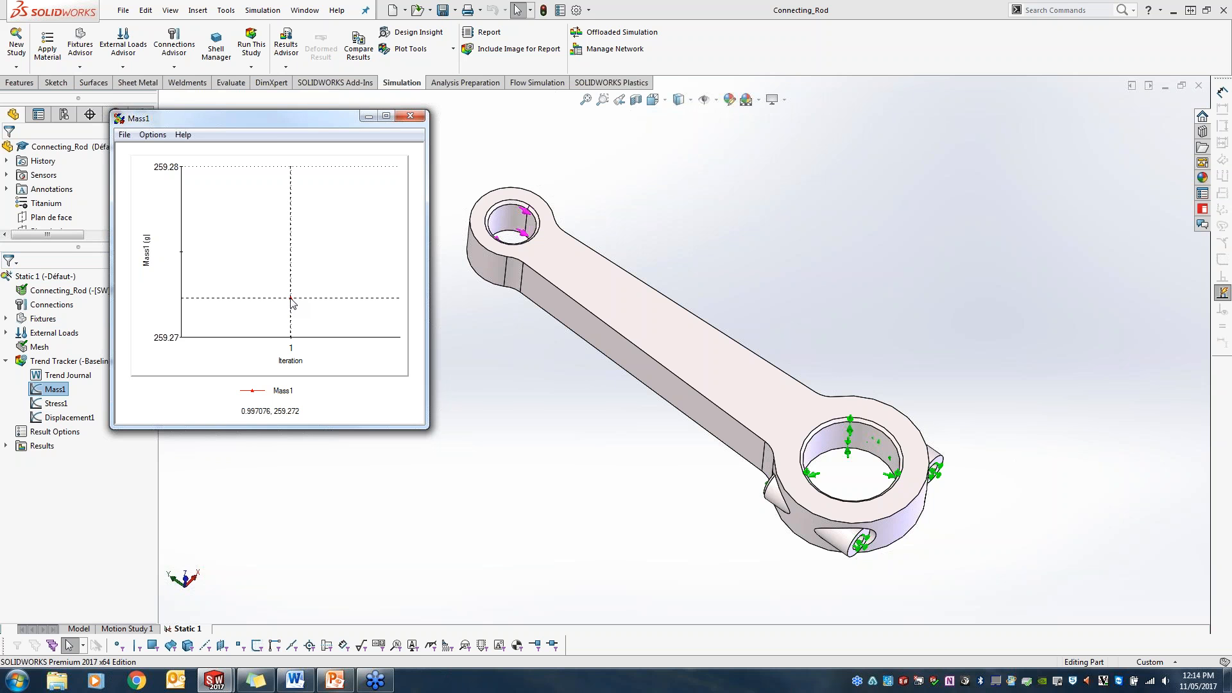
click(410, 115)
double_click(57, 404)
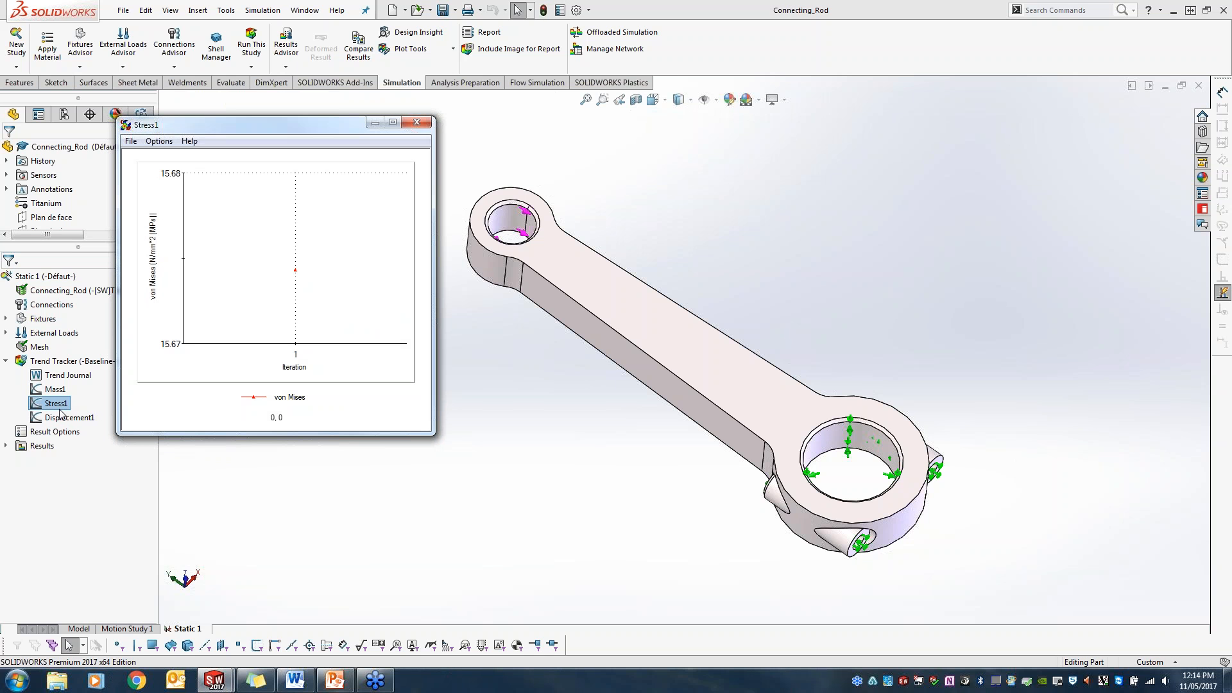
click(416, 122)
double_click(62, 418)
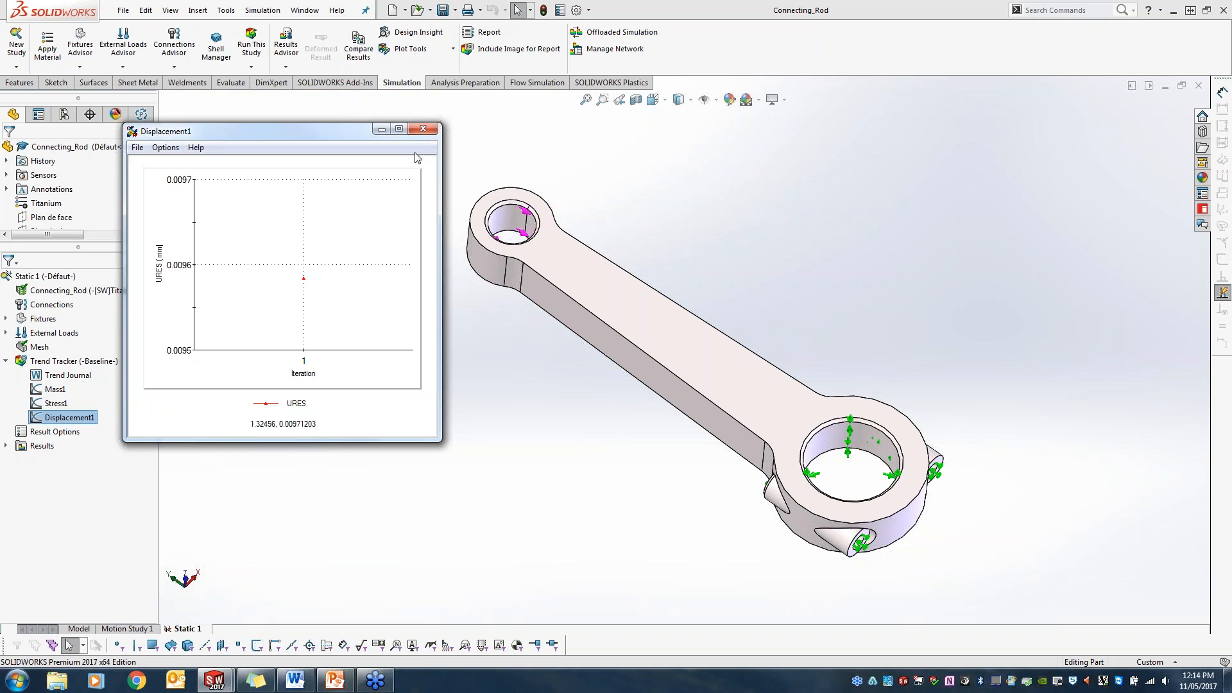
click(423, 128)
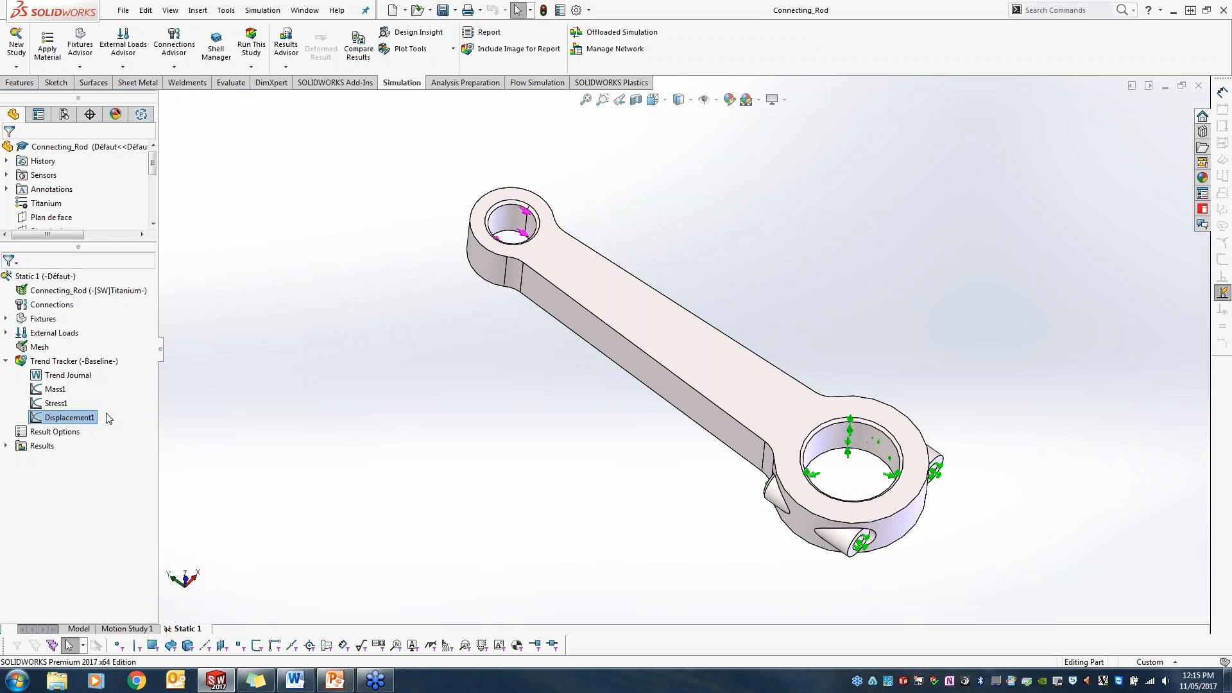
Return to the part model and examine the stress and displacement sensors in its Sensors folder
click(78, 628)
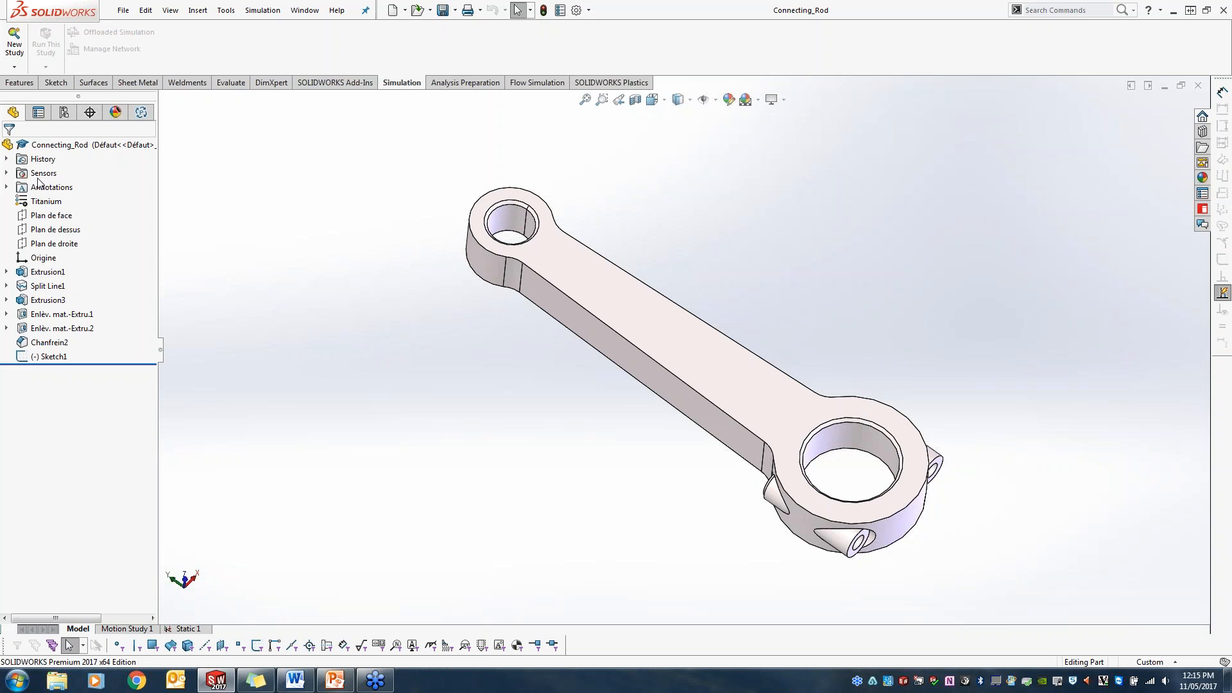
click(6, 173)
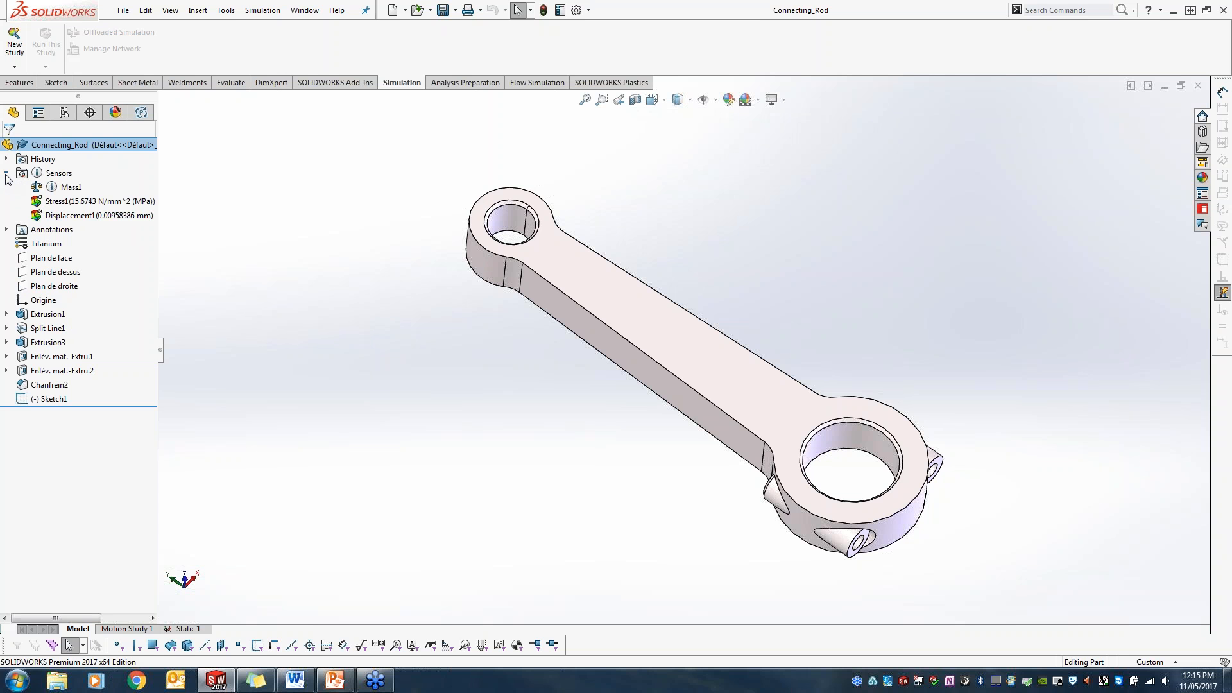
click(75, 201)
click(72, 217)
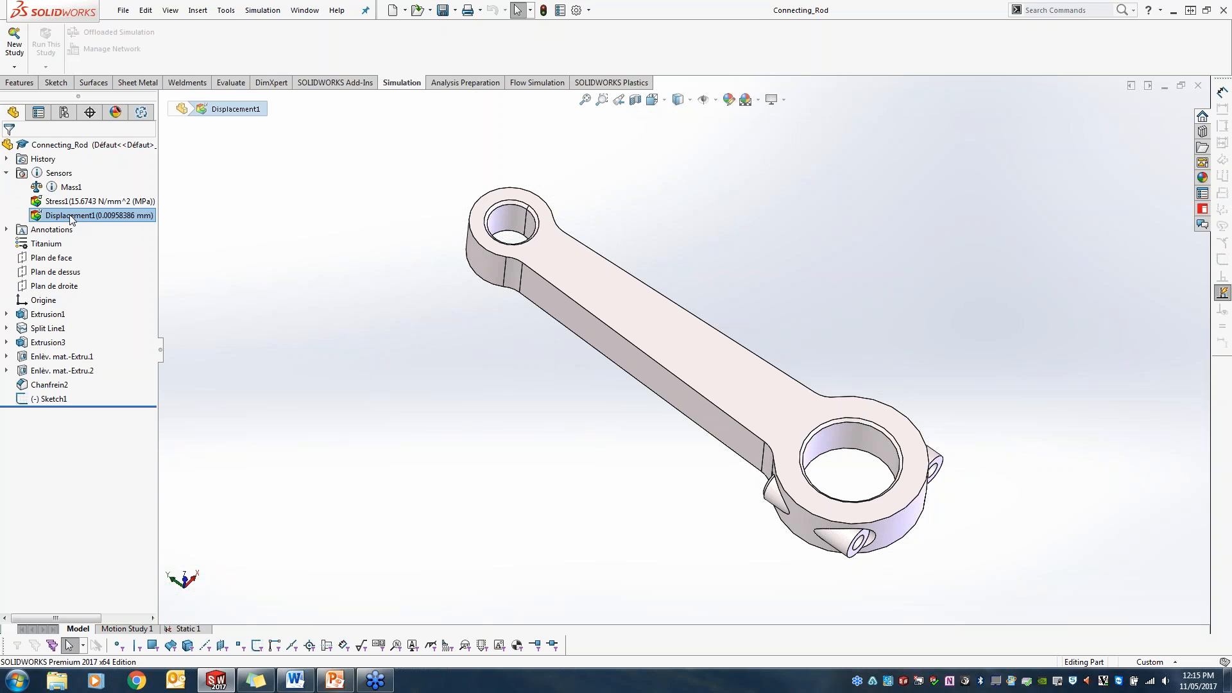
Start a new sensor of type Simulation Data with Stress as its data quantity
right_click(54, 173)
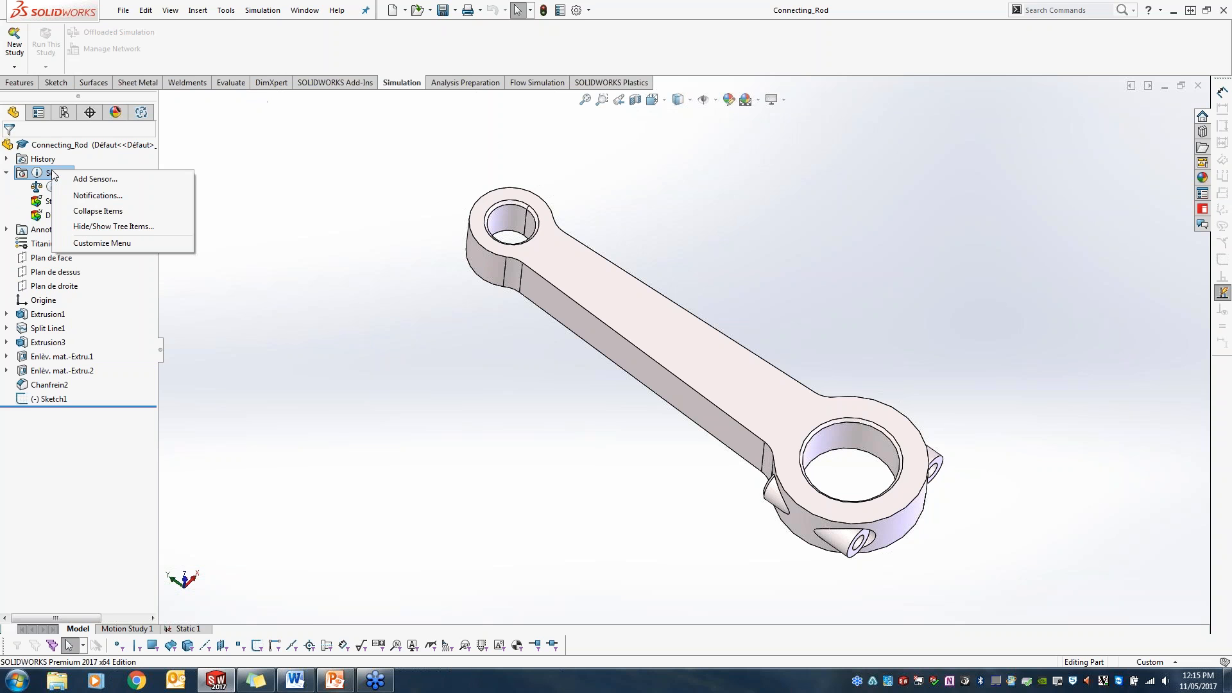
click(110, 180)
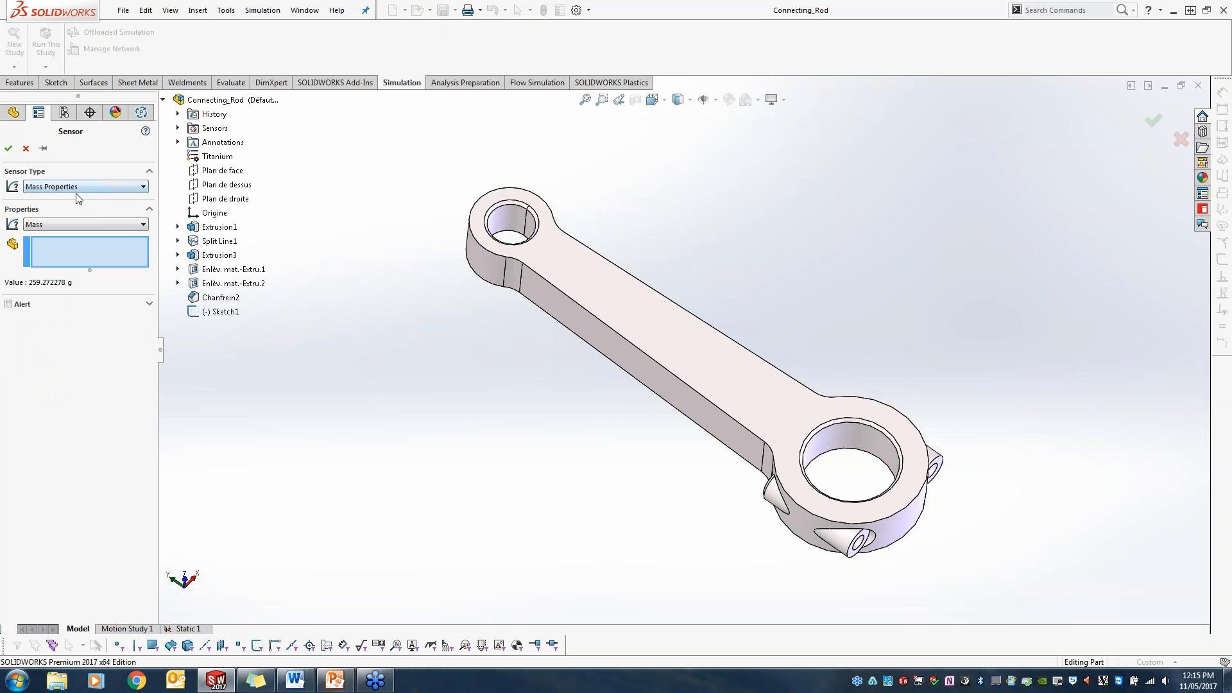
click(97, 187)
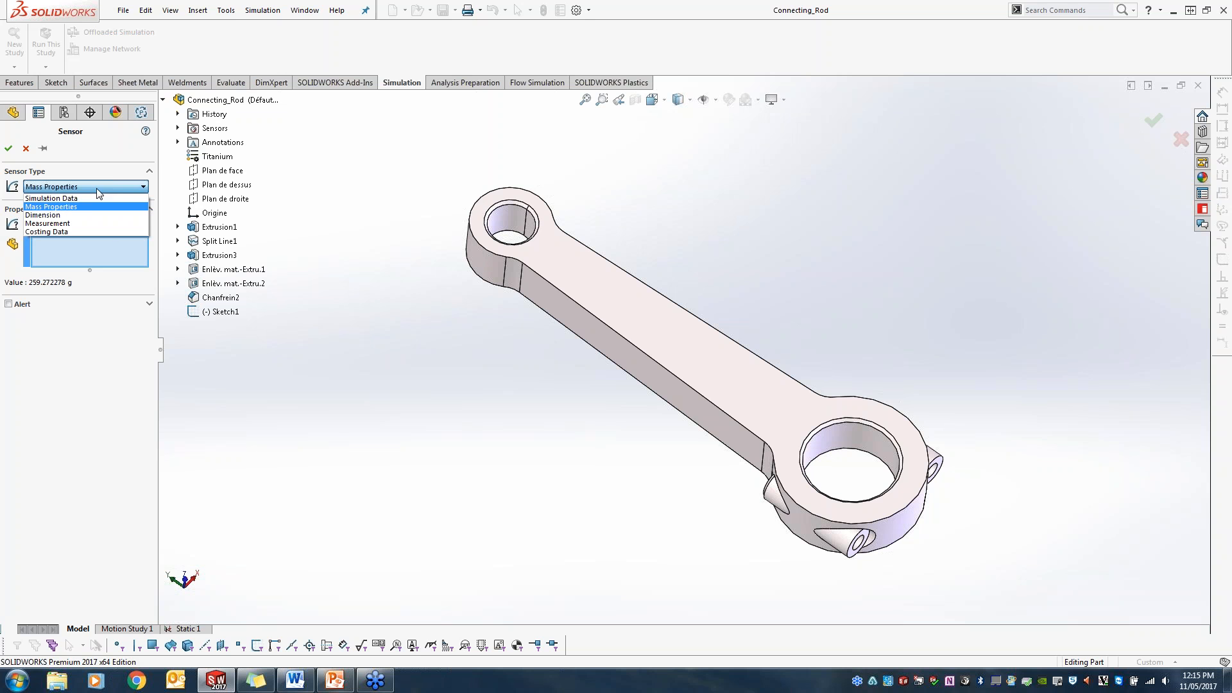
click(77, 198)
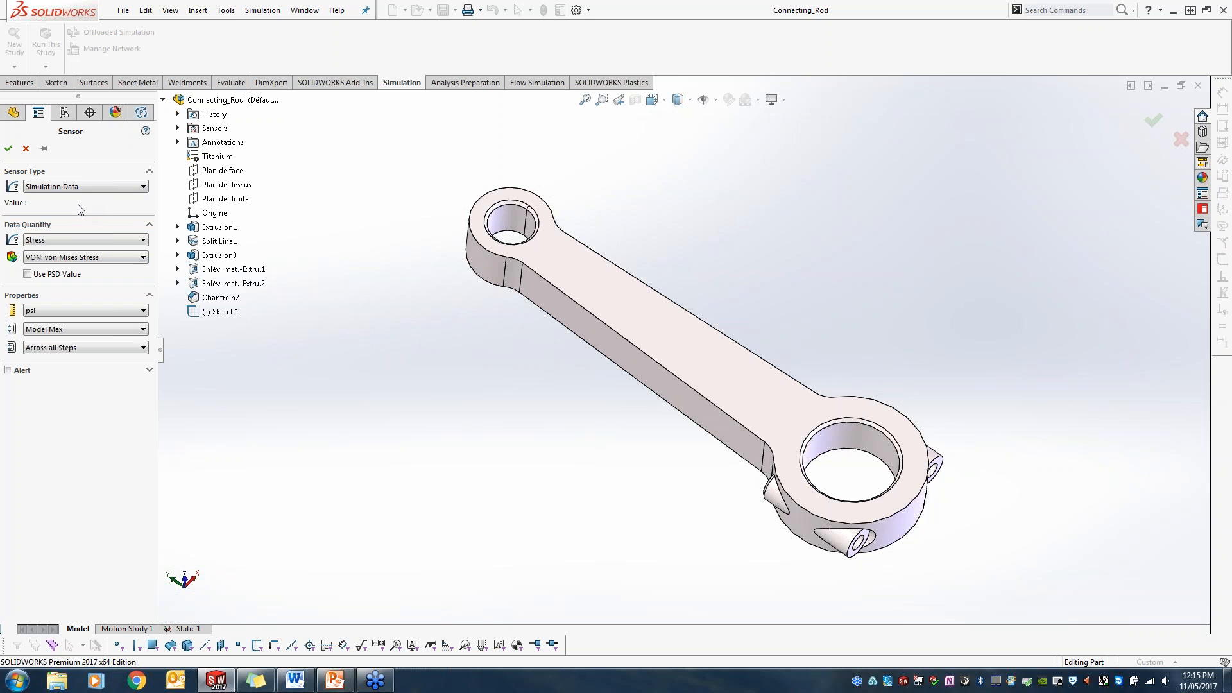
click(64, 240)
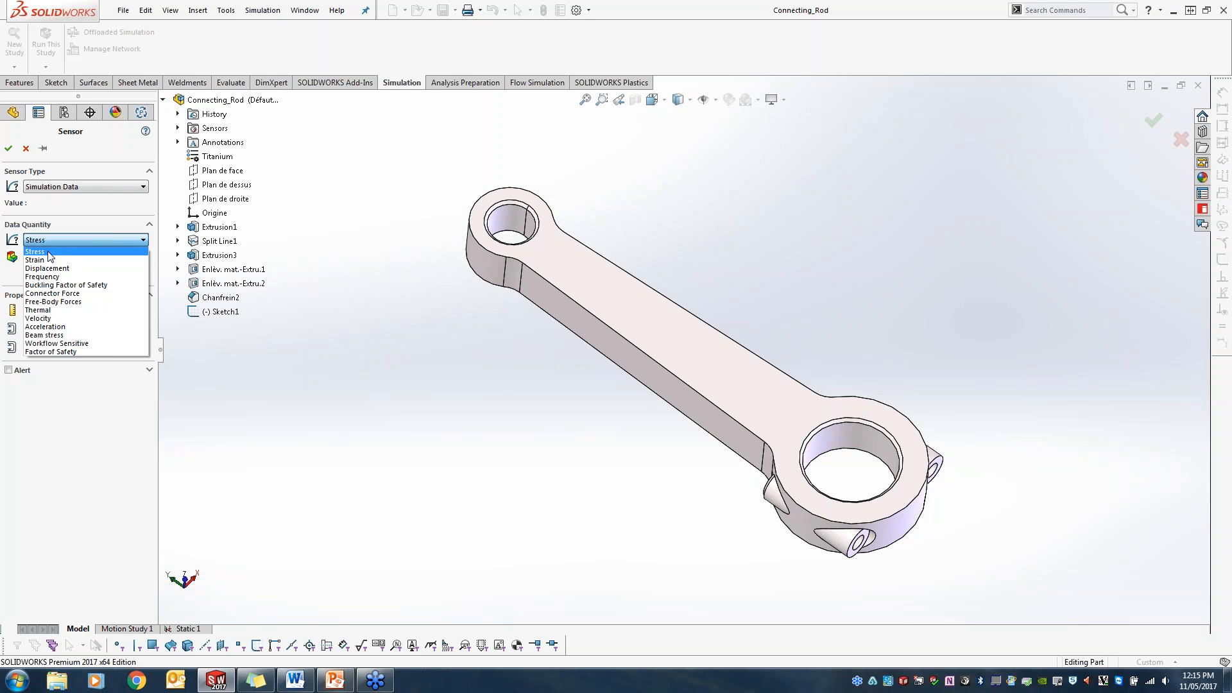
click(49, 252)
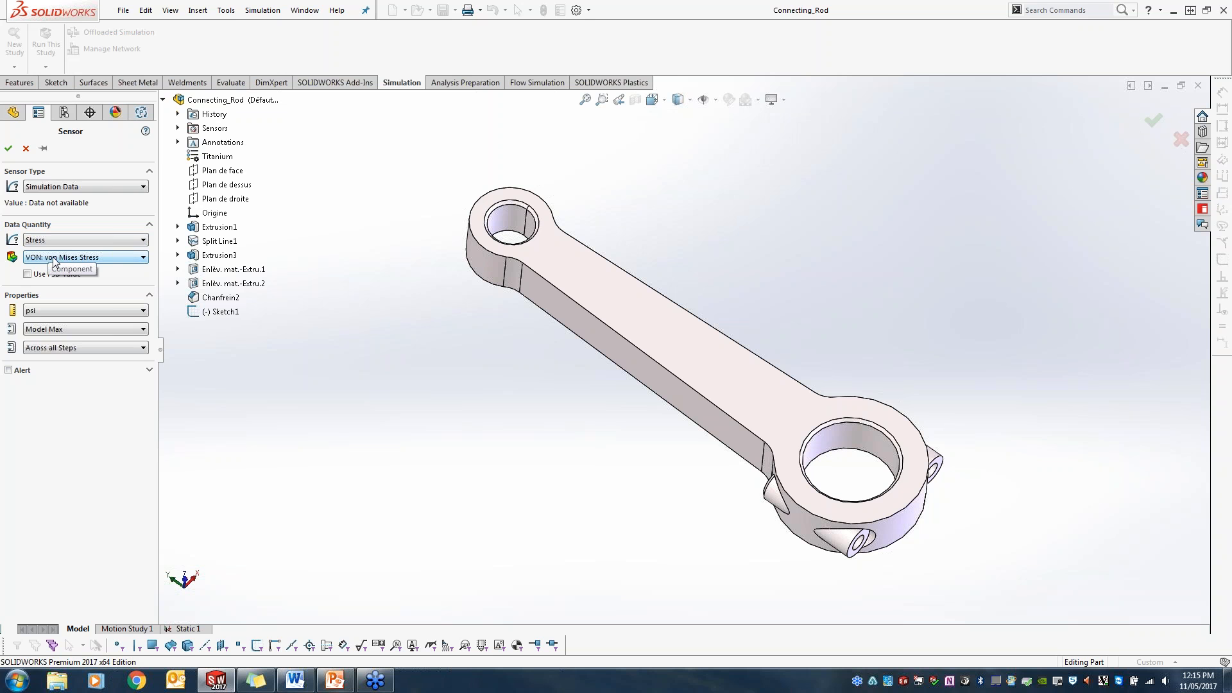
Set the new sensor's component to TRI: Triaxial Stress(P1+P2+P3) and its units to N/mm^2 (MPa)
click(96, 256)
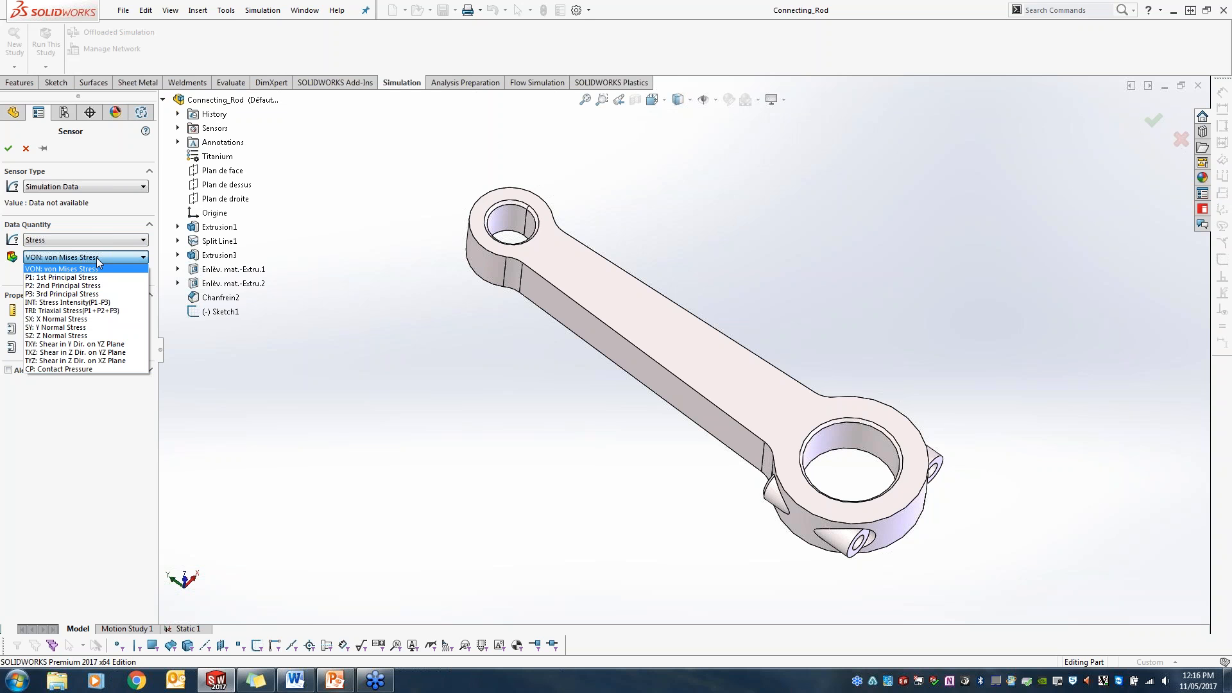
click(101, 311)
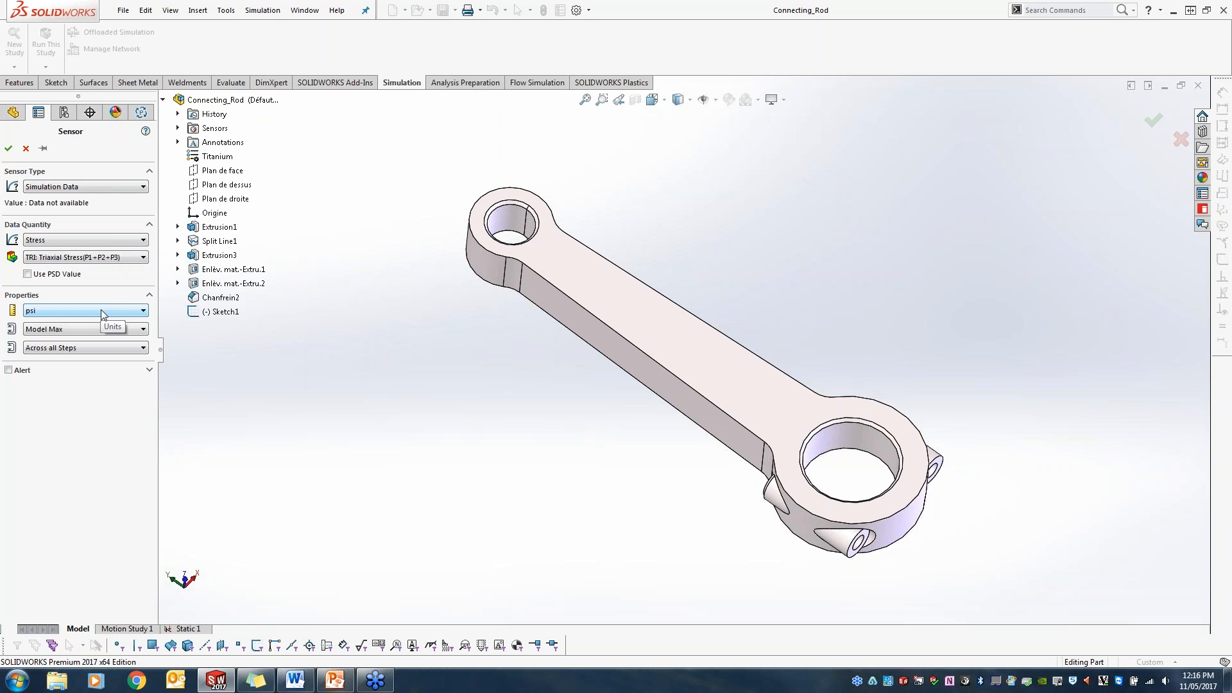
click(60, 309)
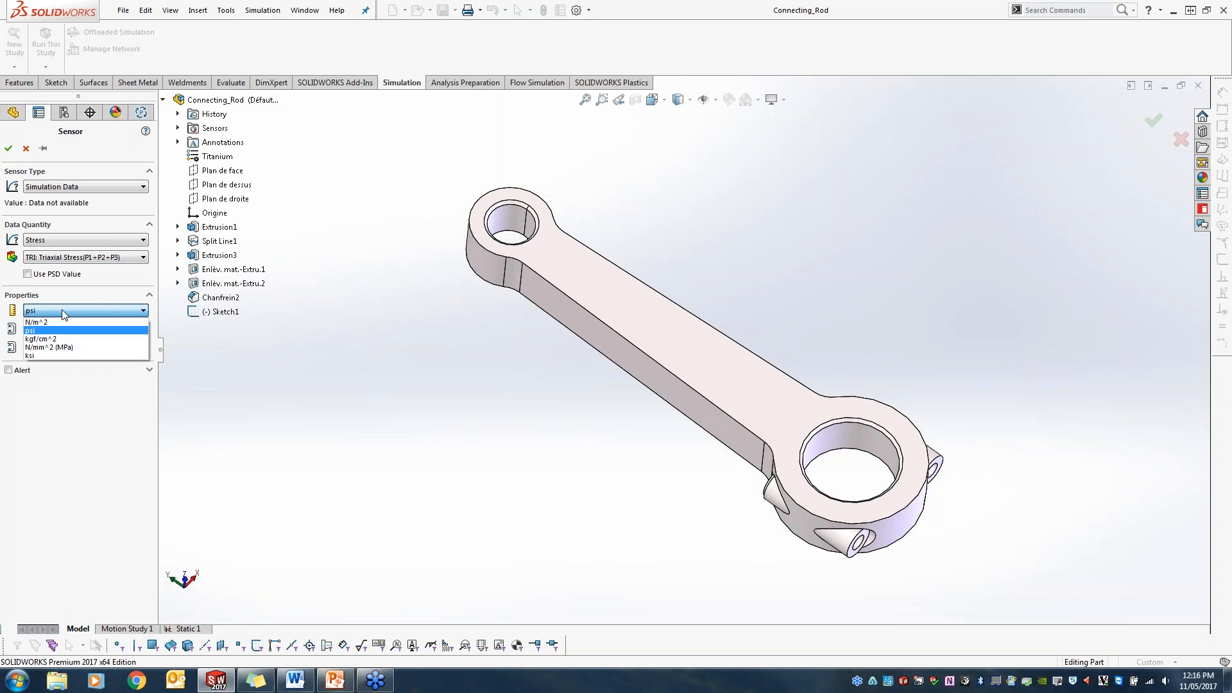
click(78, 347)
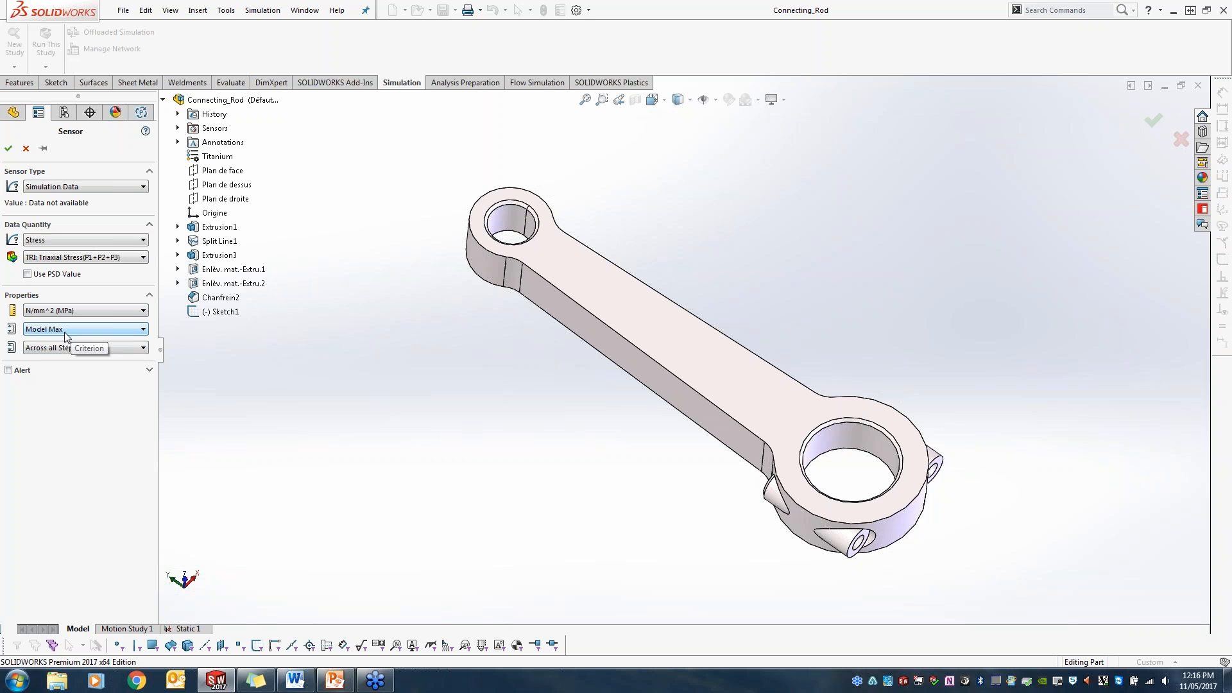
Try the Max over Selected Entities criterion with the rod's large flat face and the narrow side face beside the small end
click(65, 333)
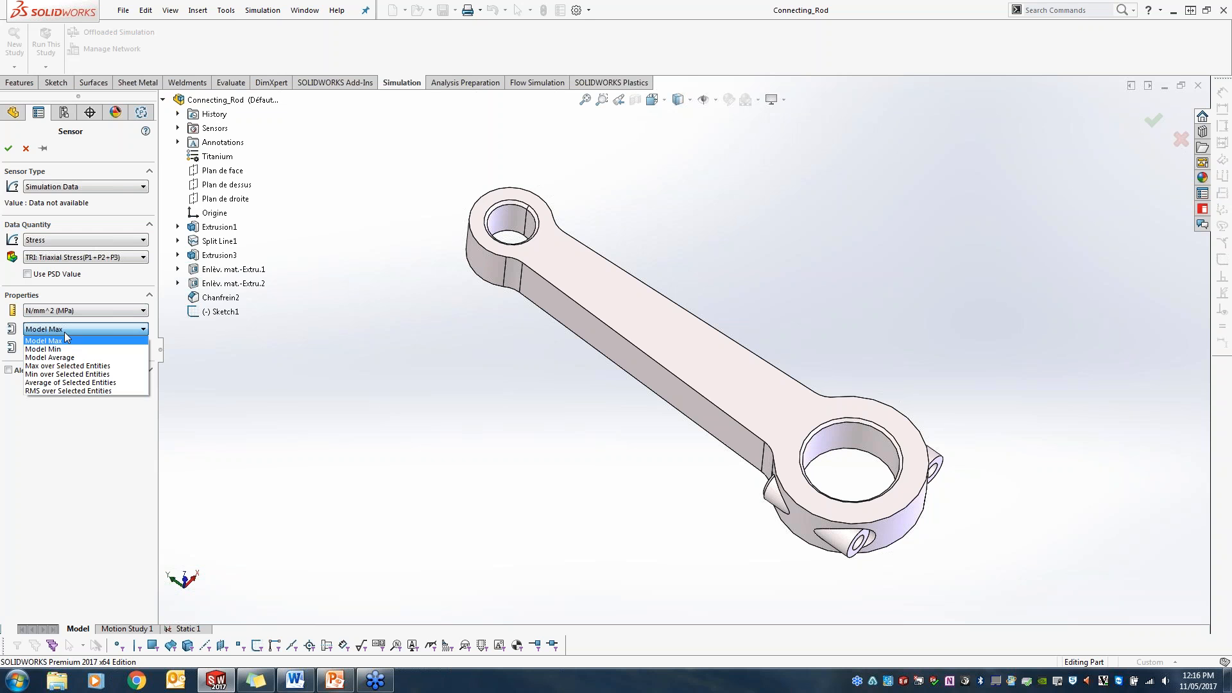
click(92, 365)
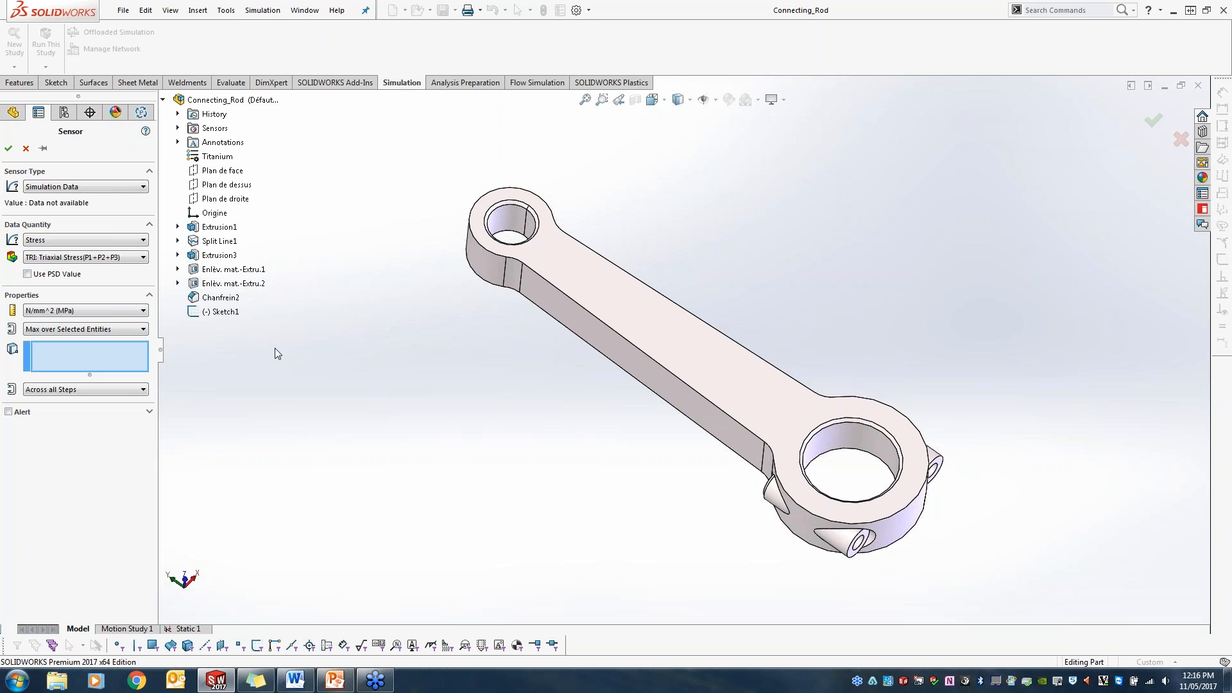
click(568, 284)
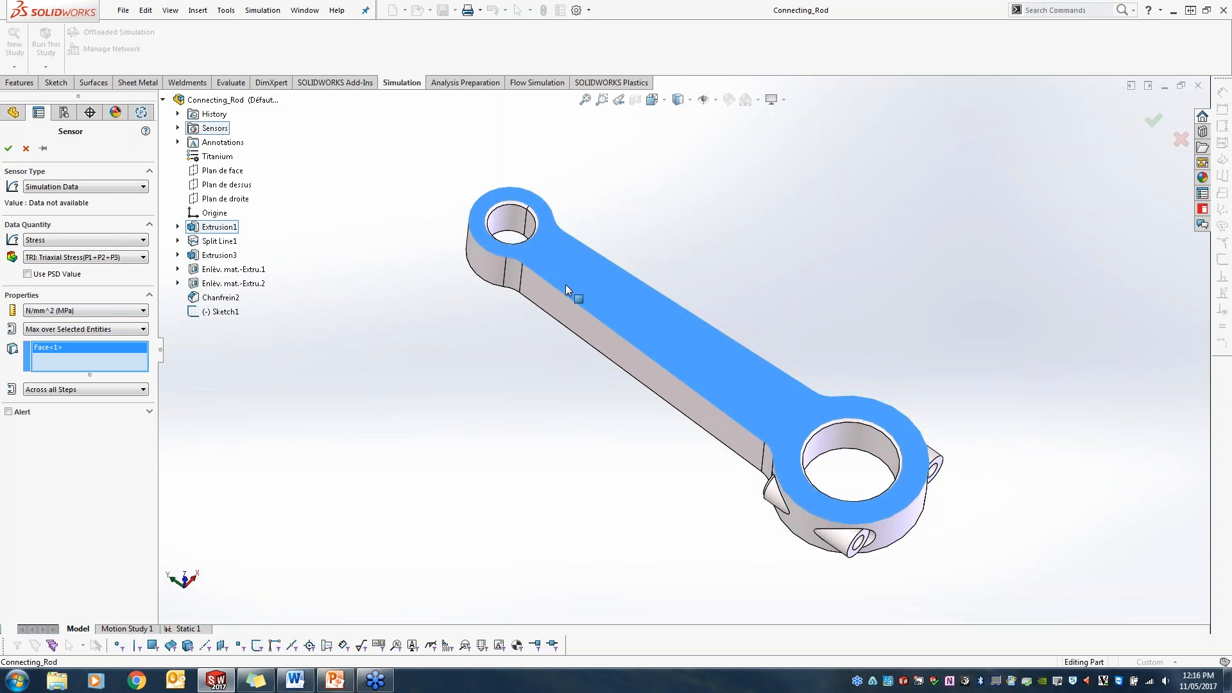
click(510, 281)
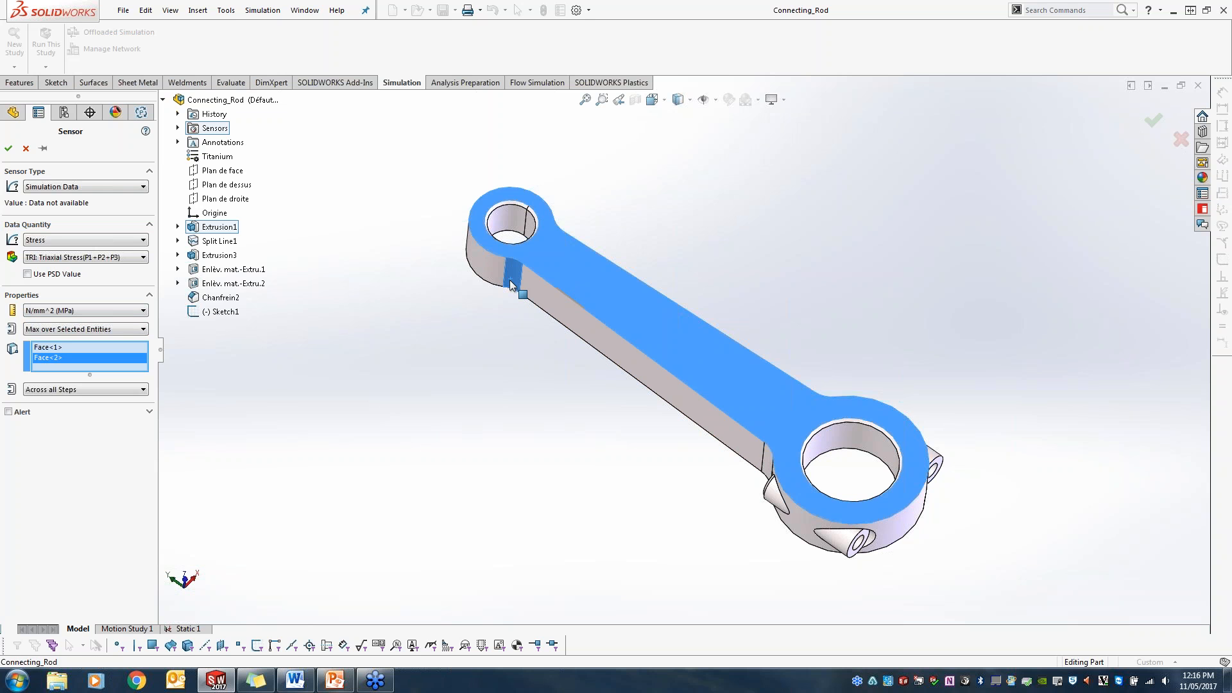
Set the stress sensor's criterion to Model Max and create the sensor
click(90, 329)
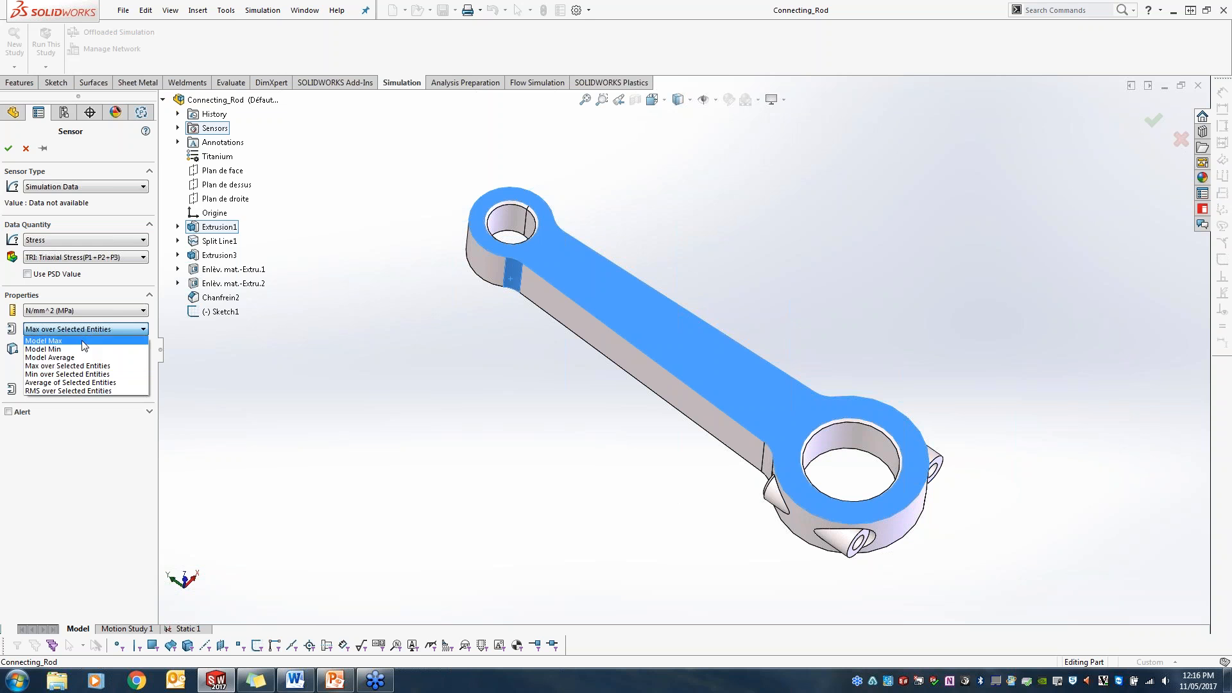
click(82, 340)
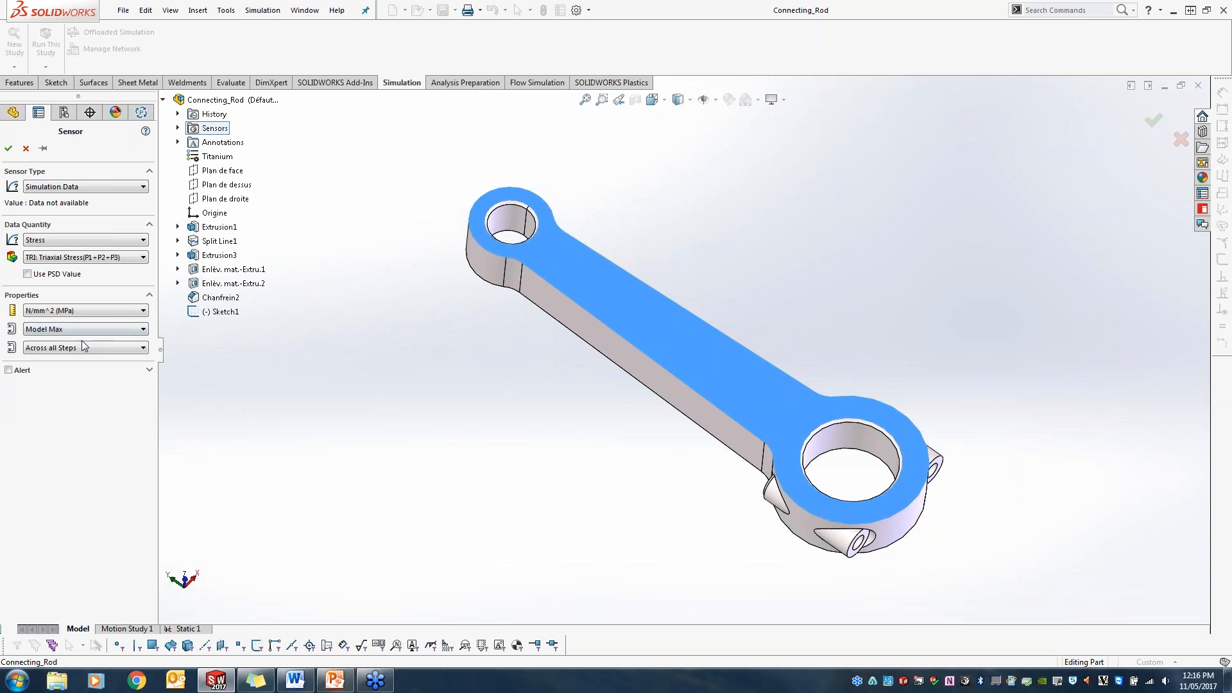
click(9, 150)
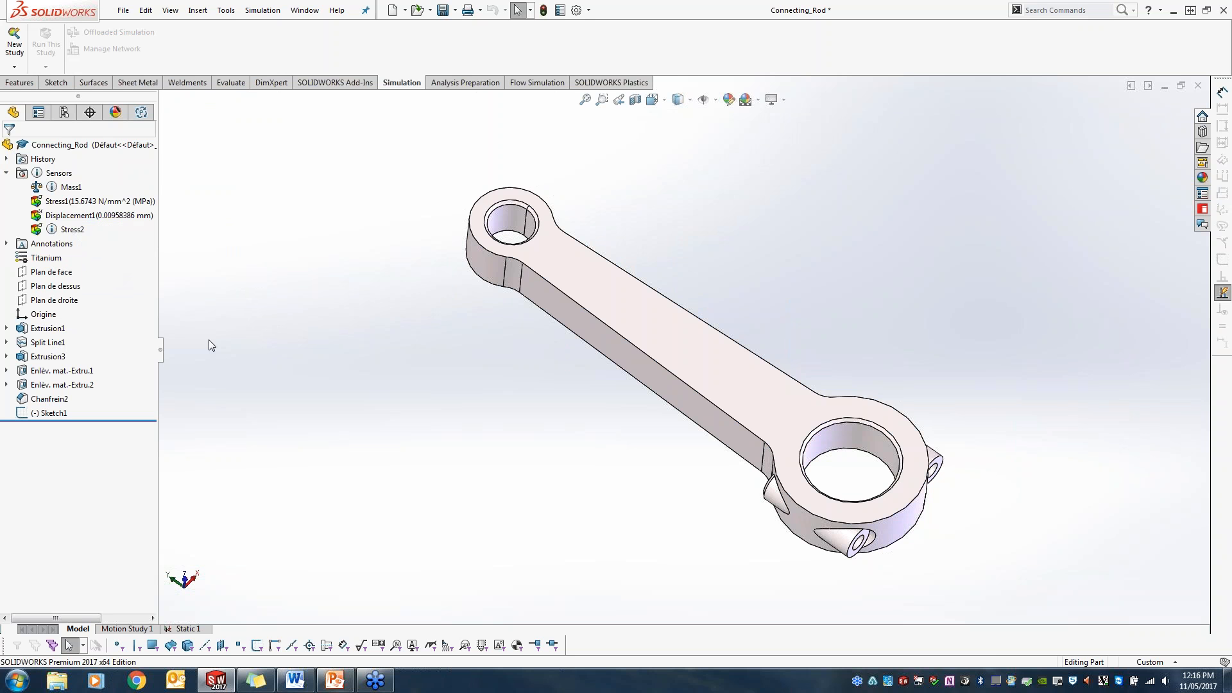
Add a tracked data graph for the Stress2 sensor to the Trend Tracker of the Static 1 study
click(186, 628)
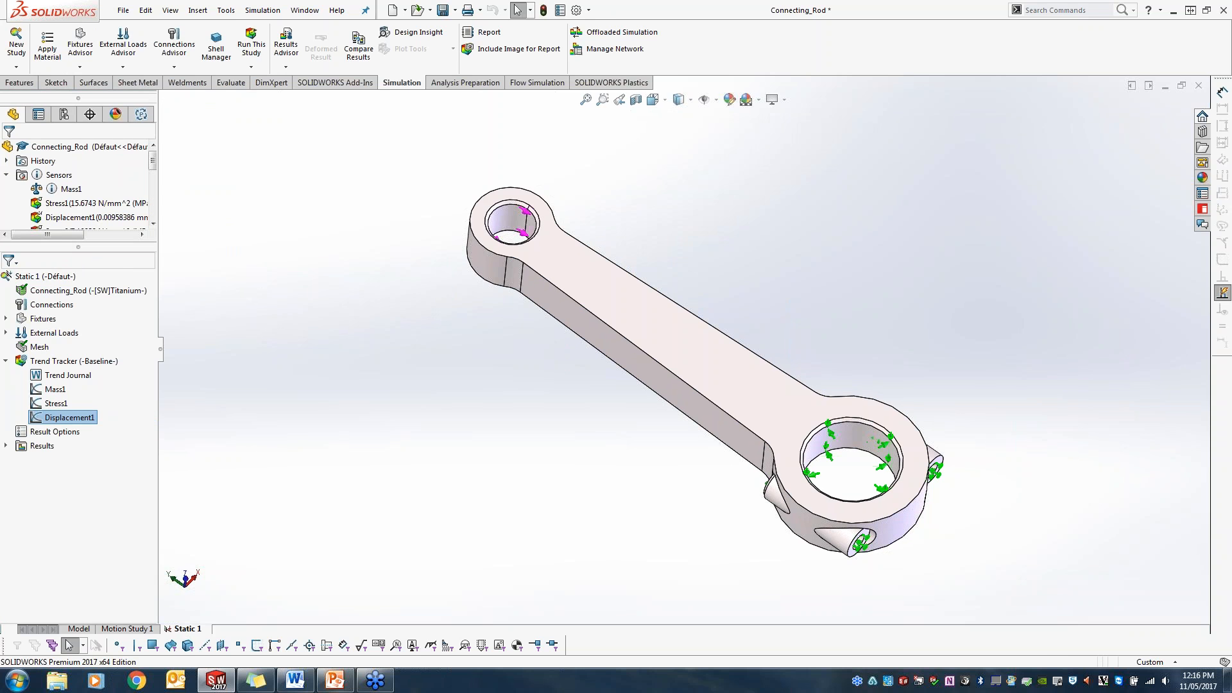
right_click(93, 365)
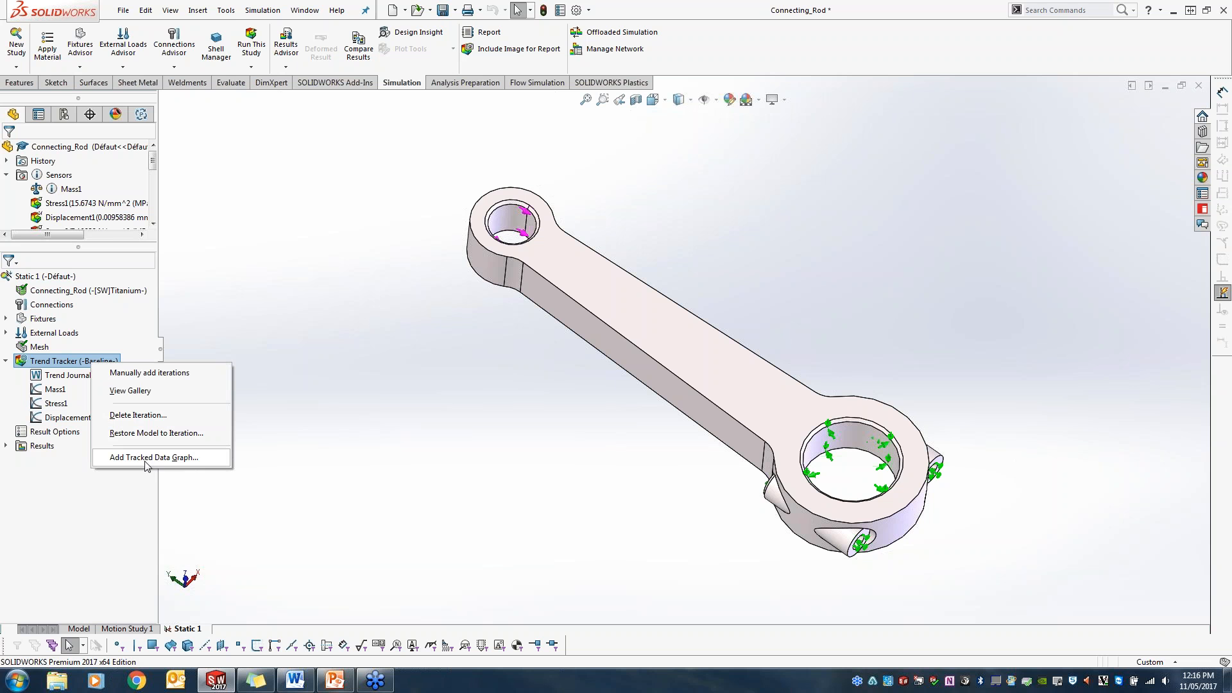
click(180, 459)
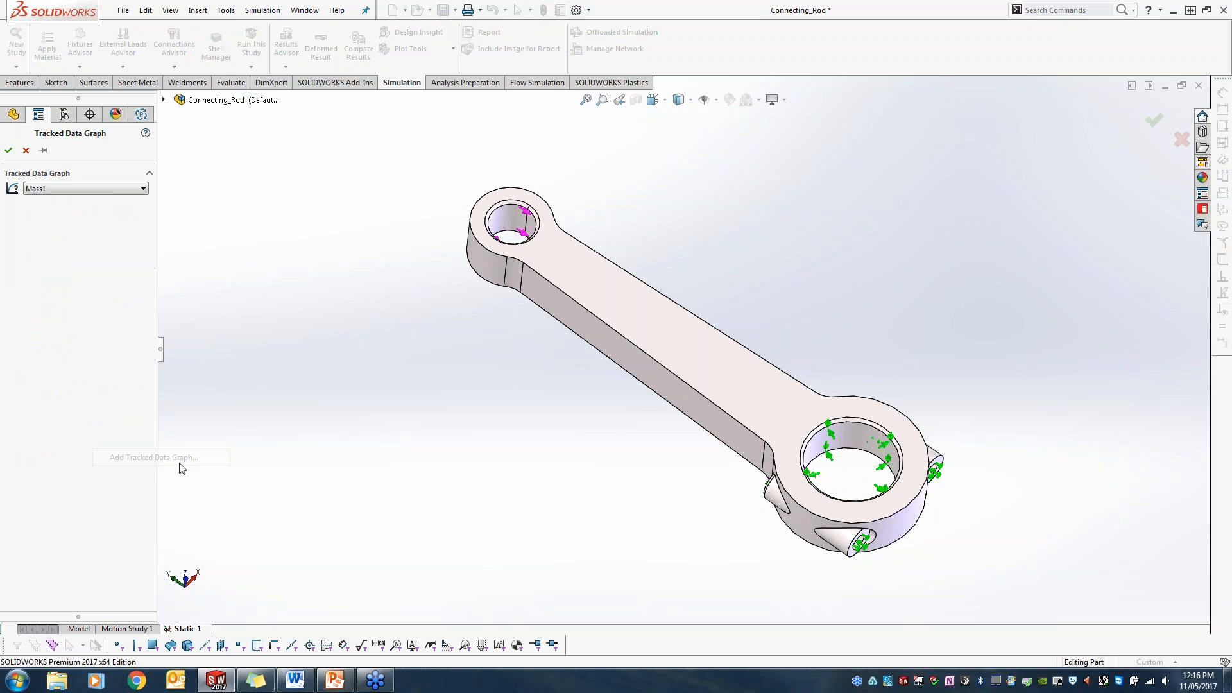
click(137, 191)
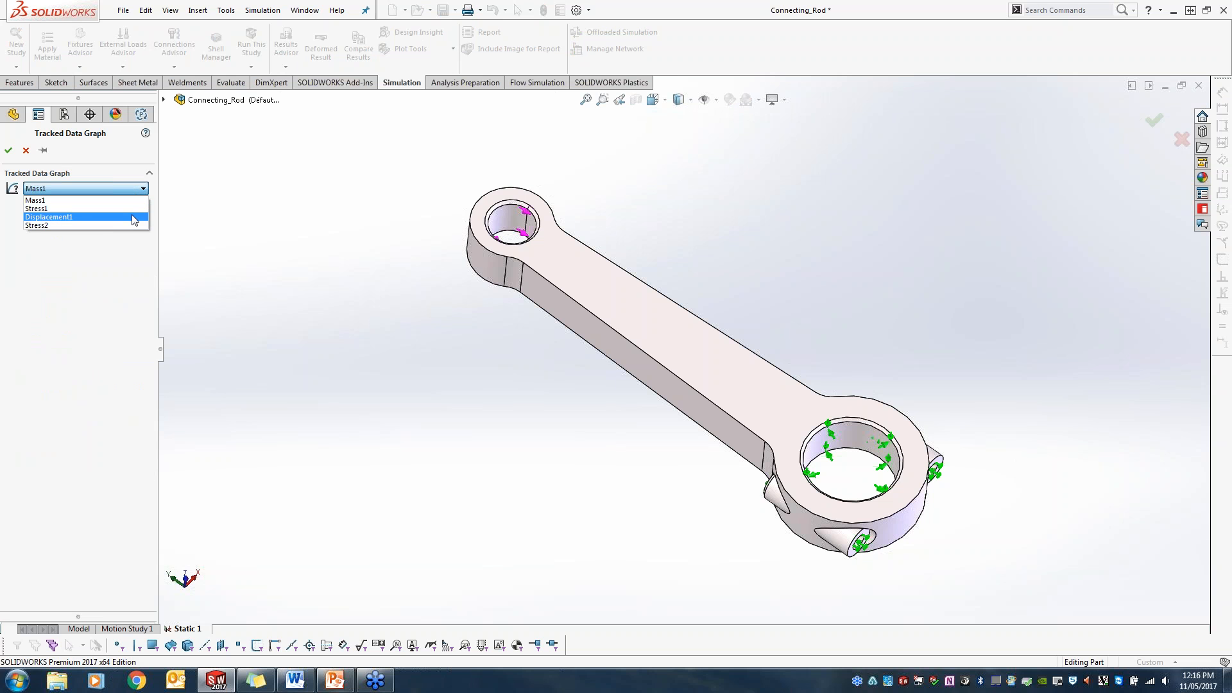
click(47, 225)
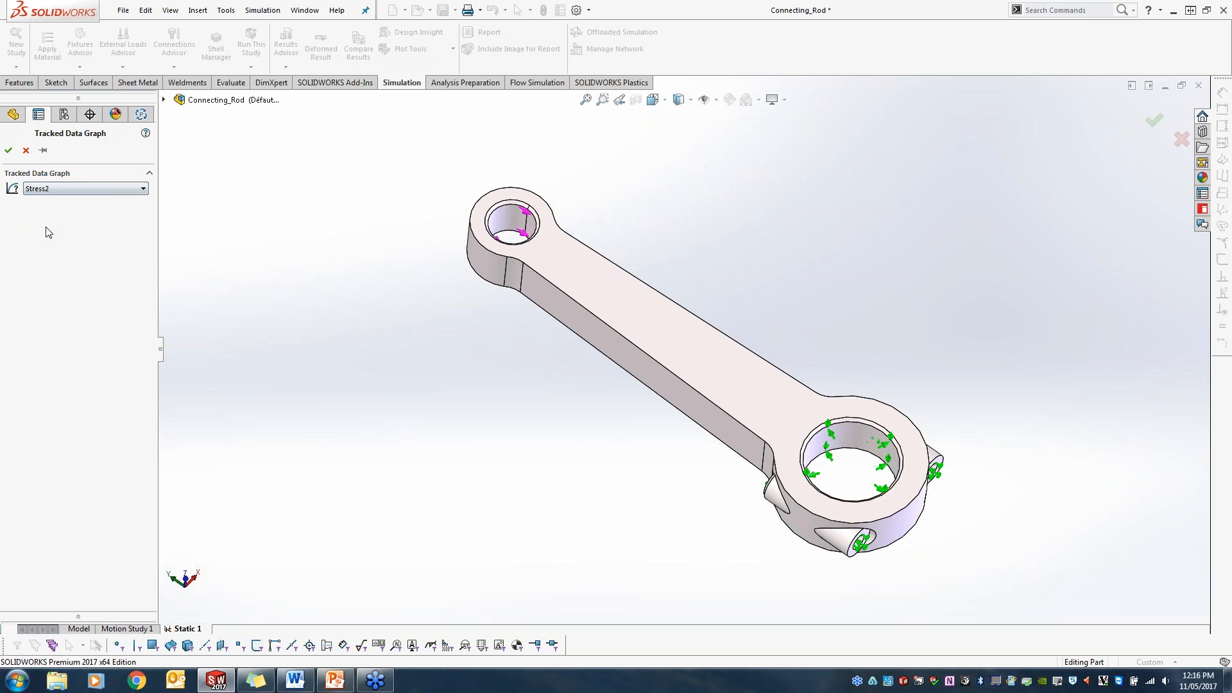
click(9, 149)
click(7, 361)
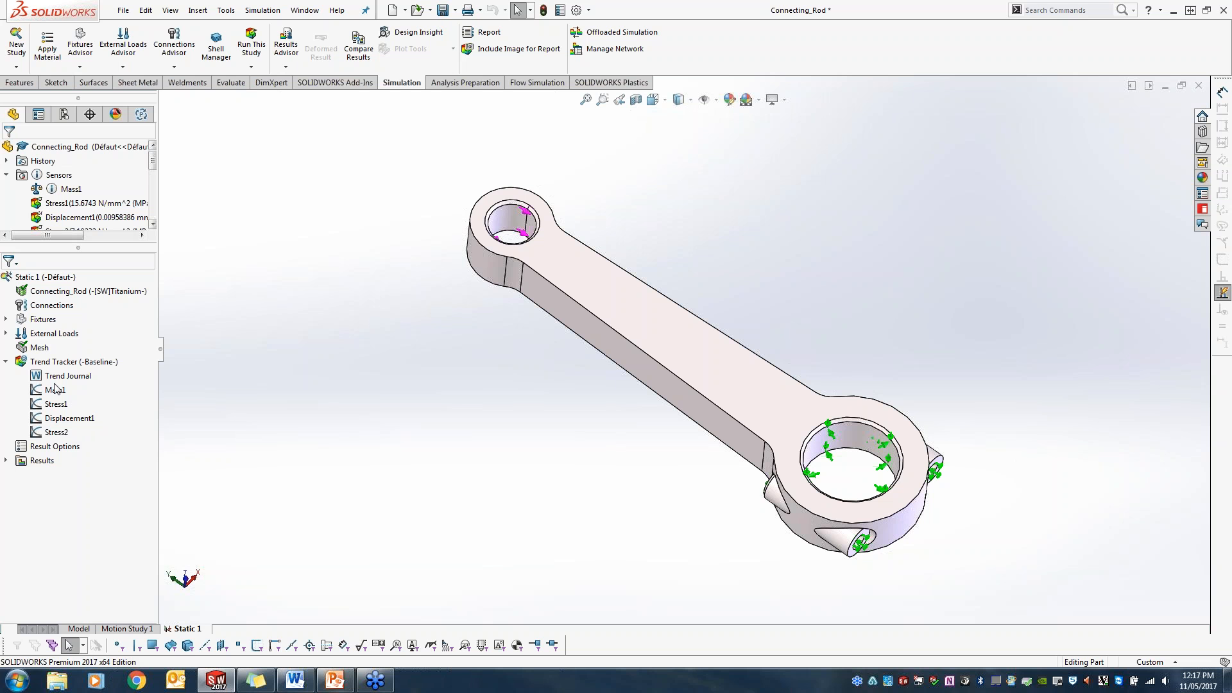
Set the extrusion depth D1@Extrusion1 of the connecting rod's body to 14 mm
middle_drag(517, 456, 539, 434)
double_click(736, 383)
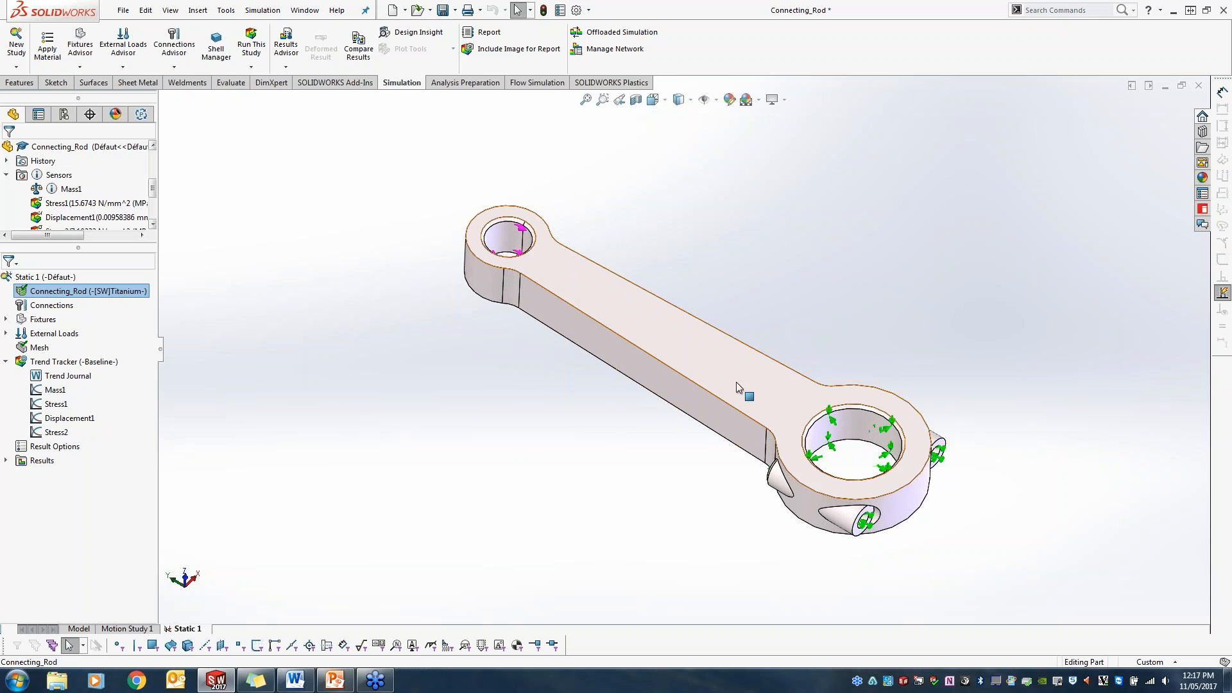
middle_drag(648, 429, 624, 433)
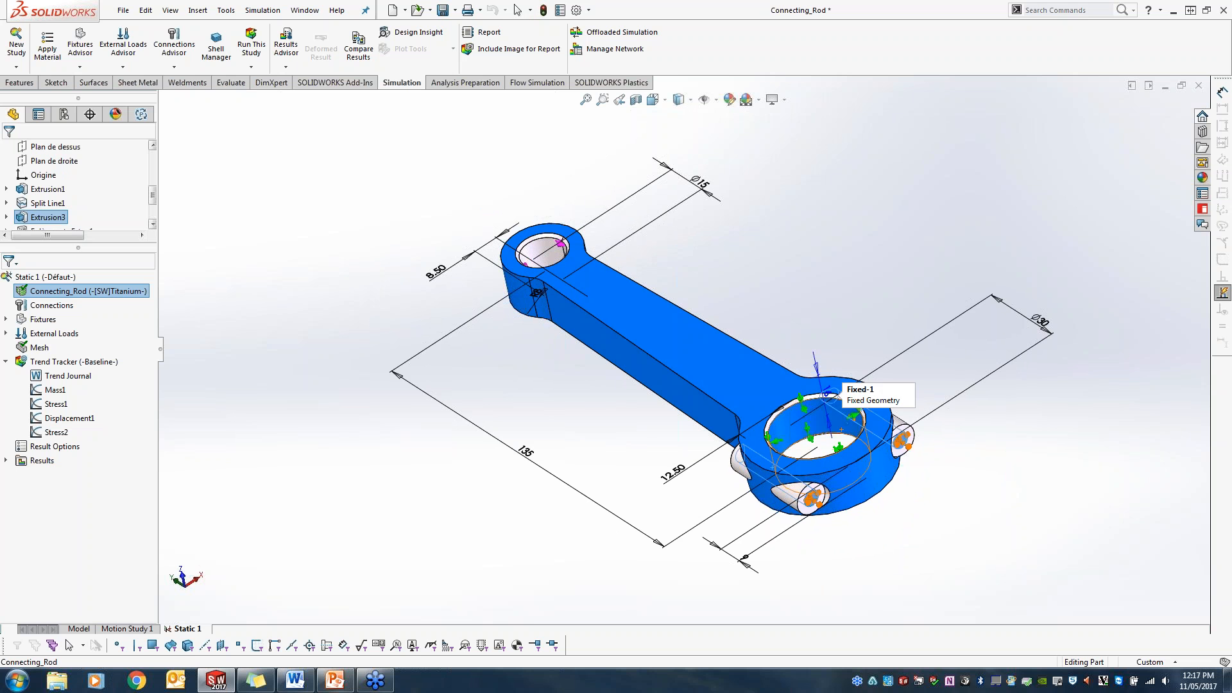
scroll(849, 451, down, 3)
mouse_move(847, 451)
middle_down()
mouse_move(834, 473)
mouse_move(847, 475)
middle_up()
double_click(757, 260)
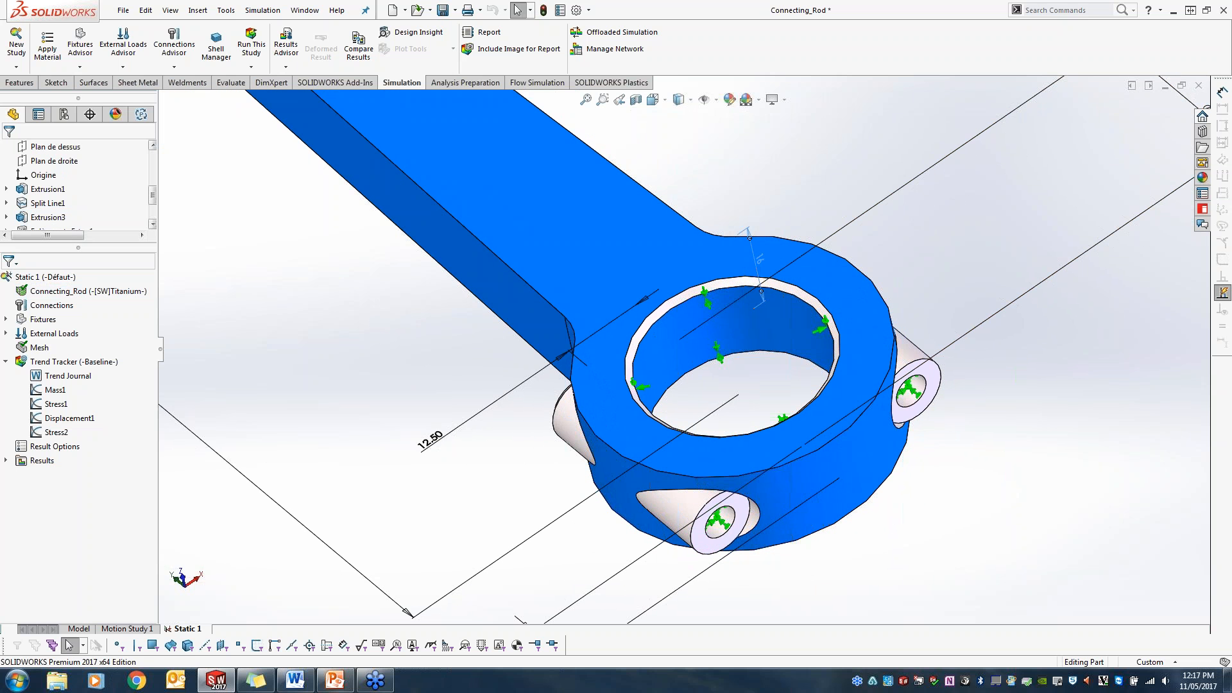
text(14)
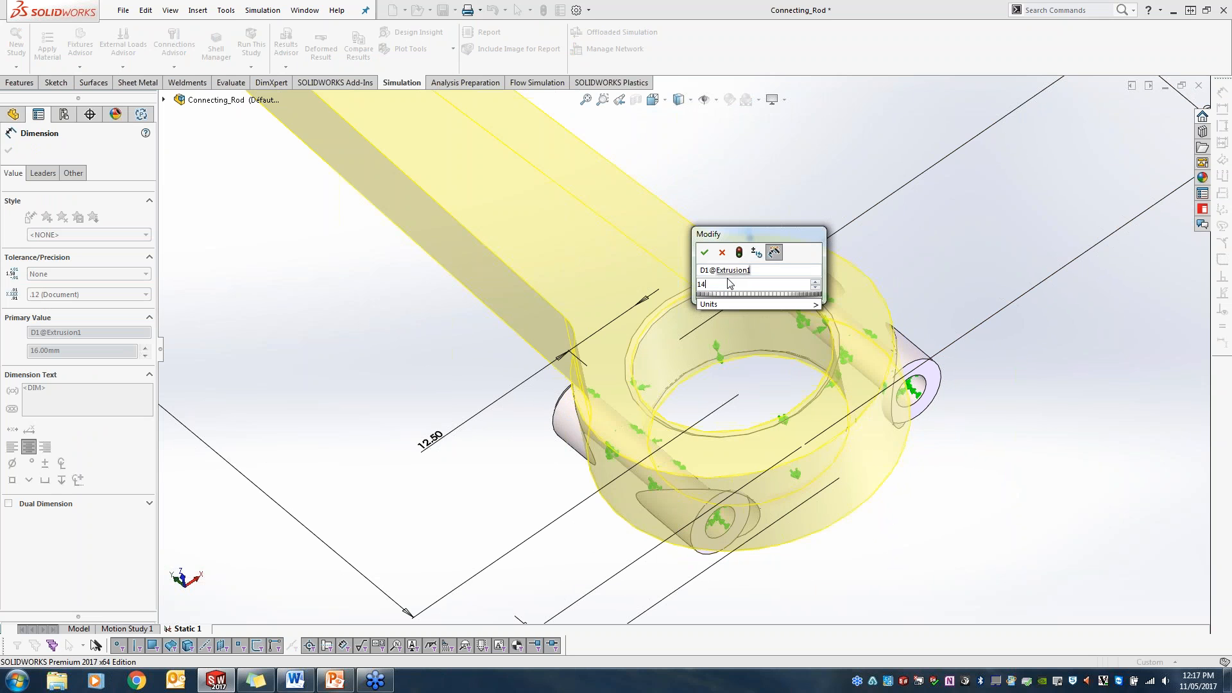
click(705, 253)
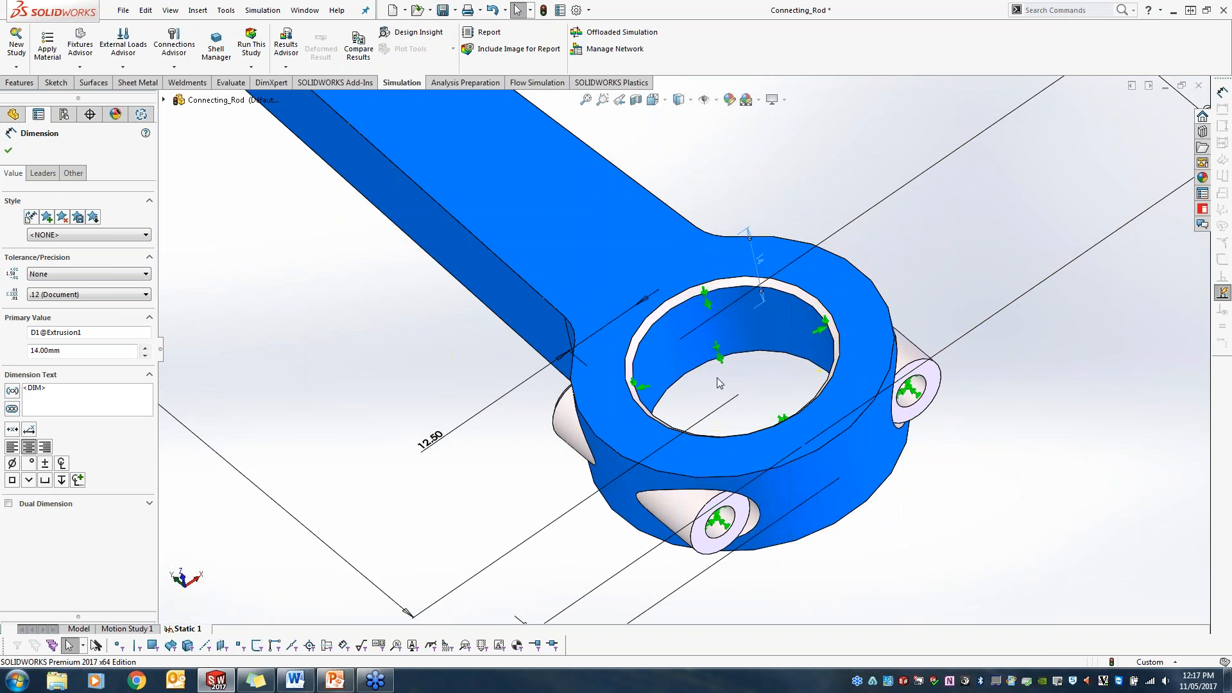
key(f)
click(7, 150)
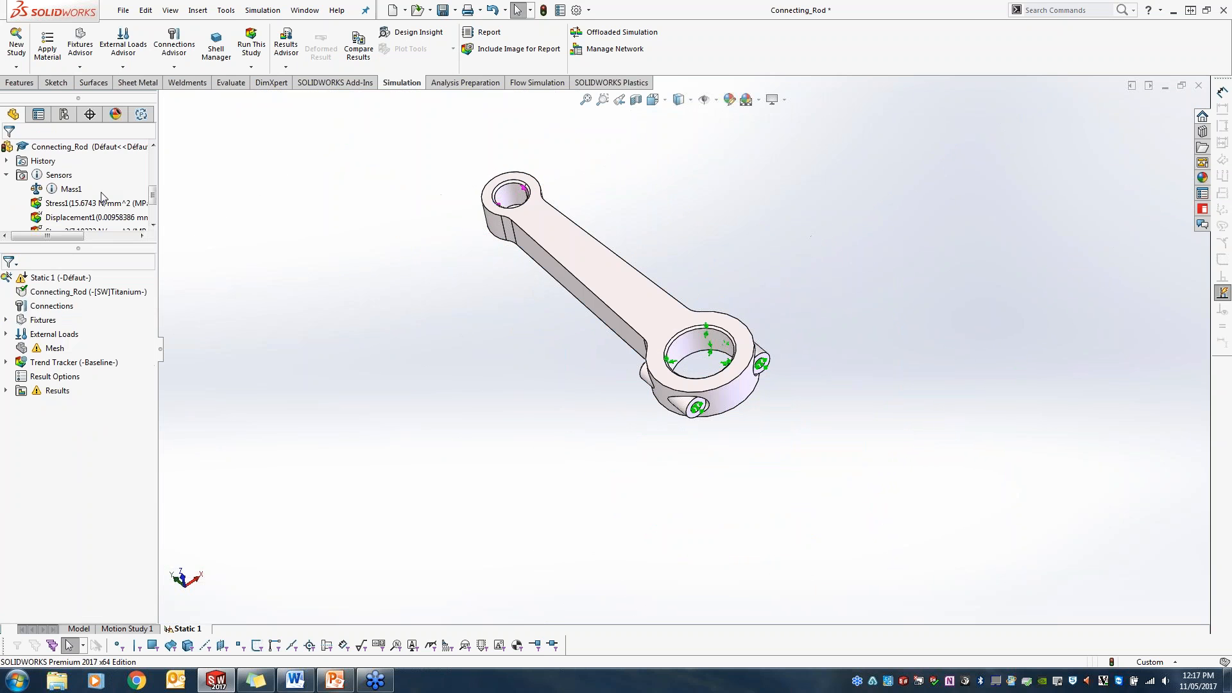
Try to run the static study on the modified rod, choosing to continue for each tracked data graph
middle_drag(383, 336, 565, 214)
scroll(588, 195, down, 2)
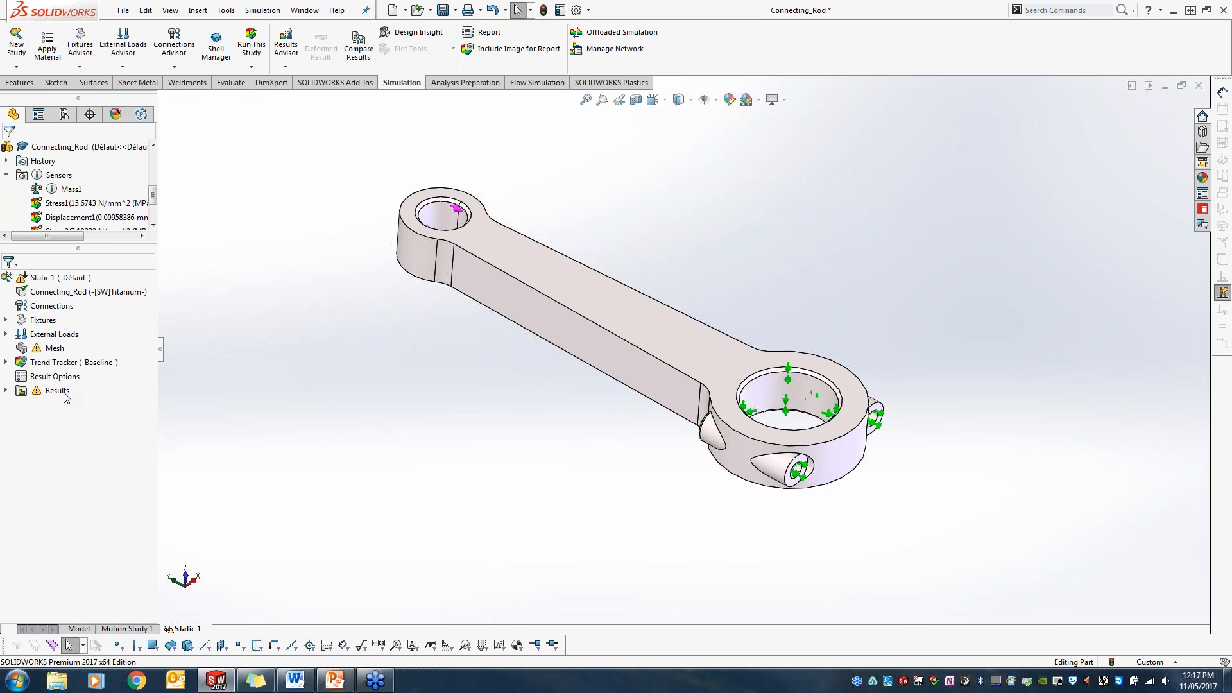
click(252, 43)
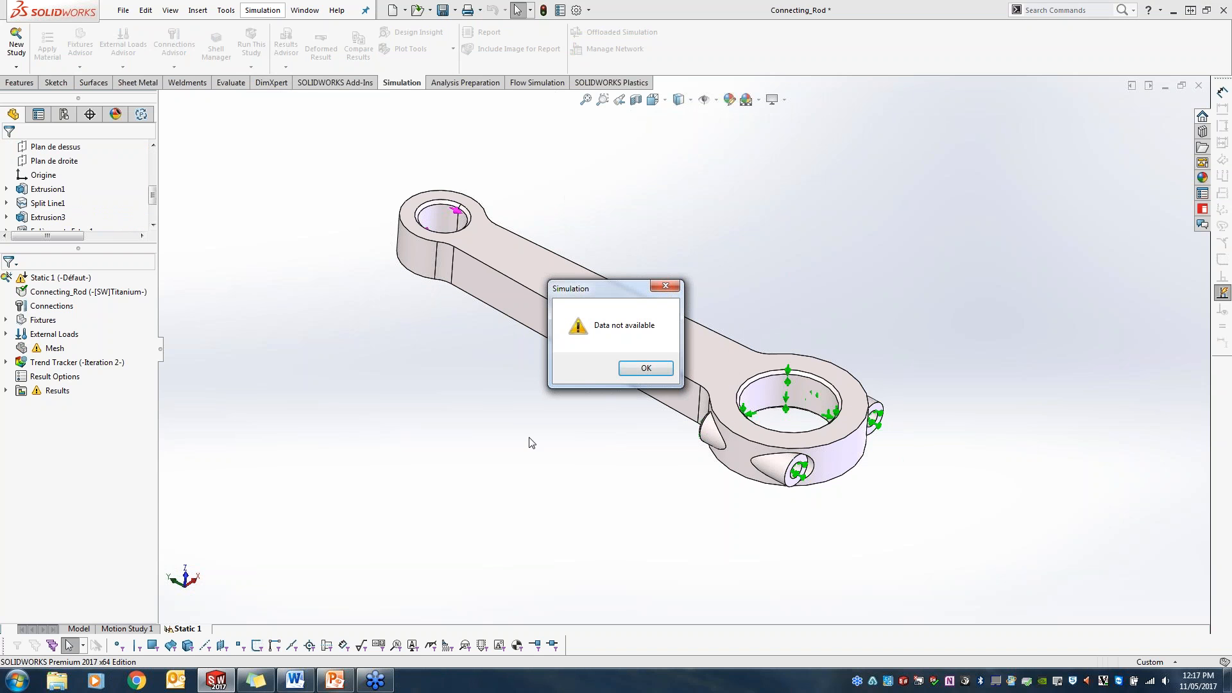
click(657, 369)
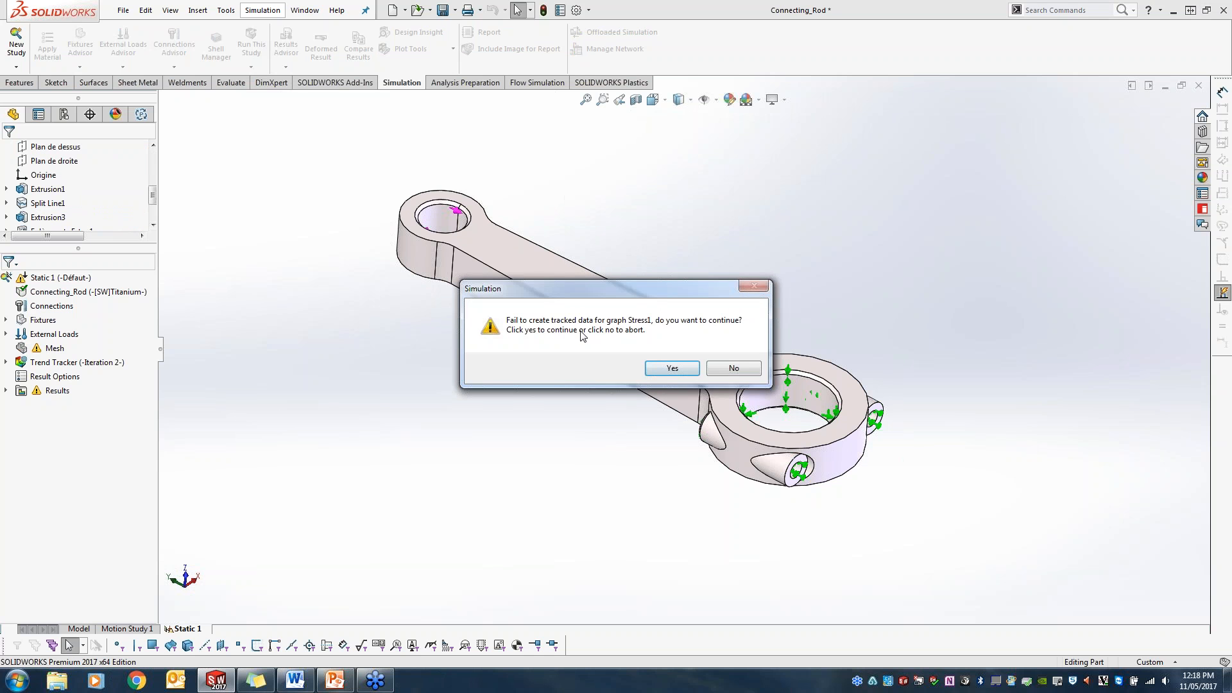
click(667, 369)
click(649, 370)
click(661, 371)
click(660, 373)
key(Return)
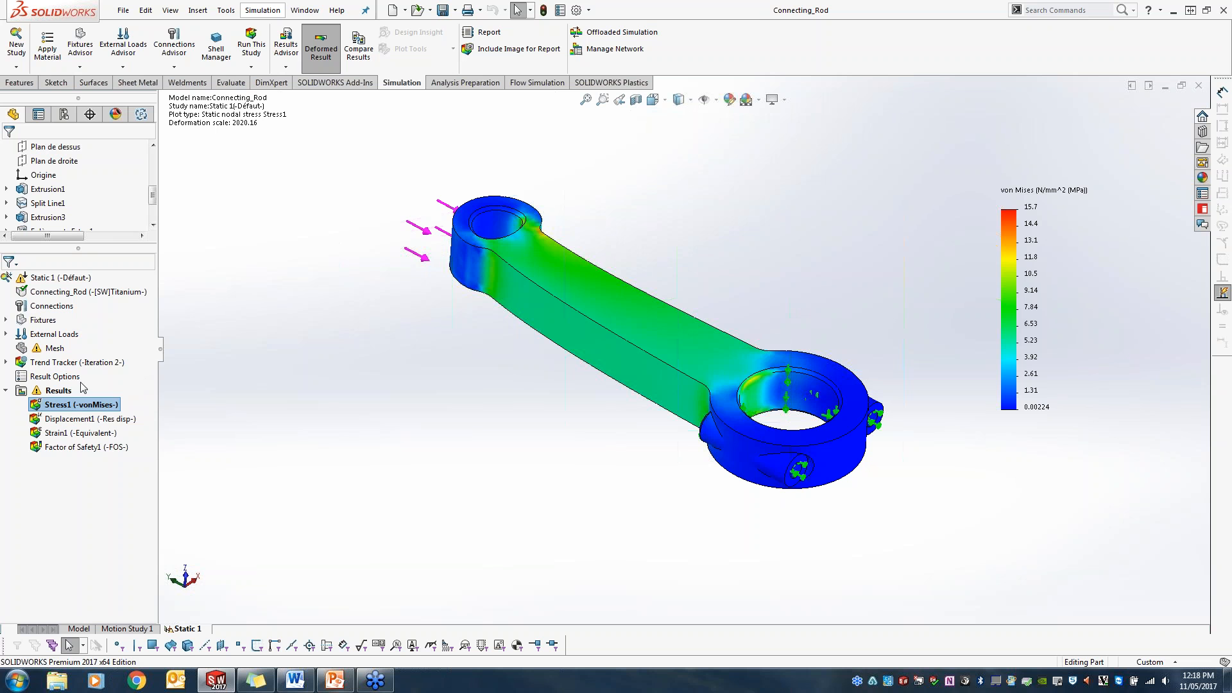
Delete Iteration 2 from the Trend Tracker and run the static study again
right_click(70, 364)
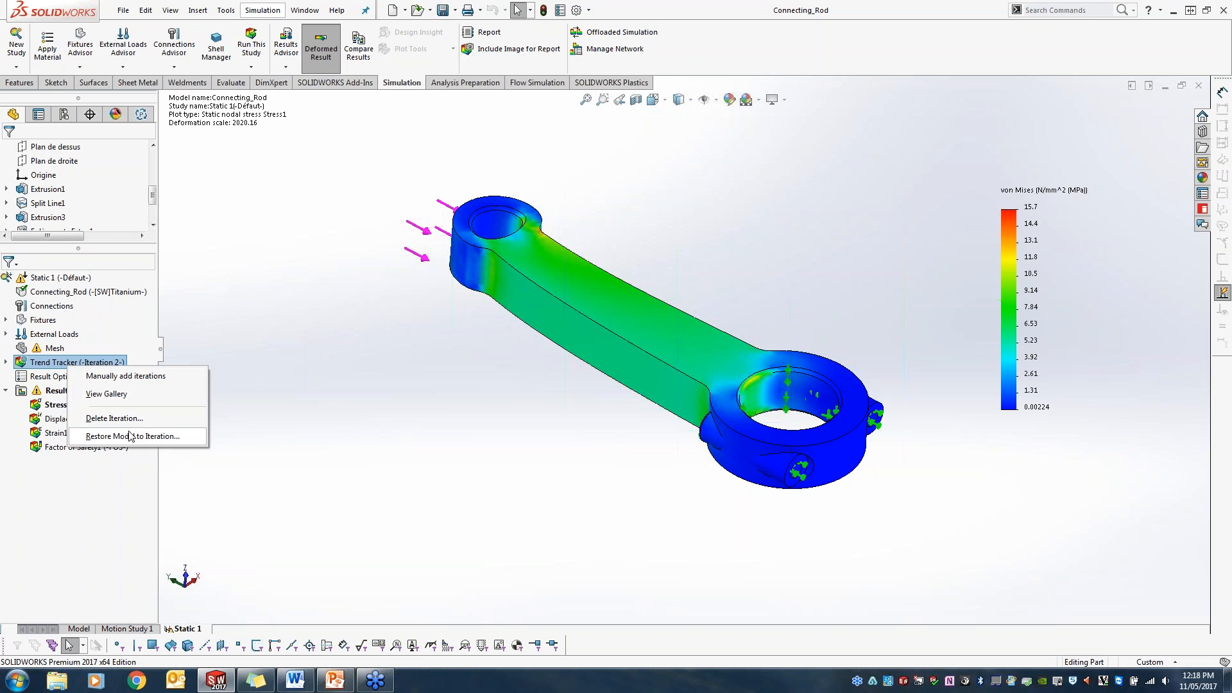
click(116, 417)
click(616, 340)
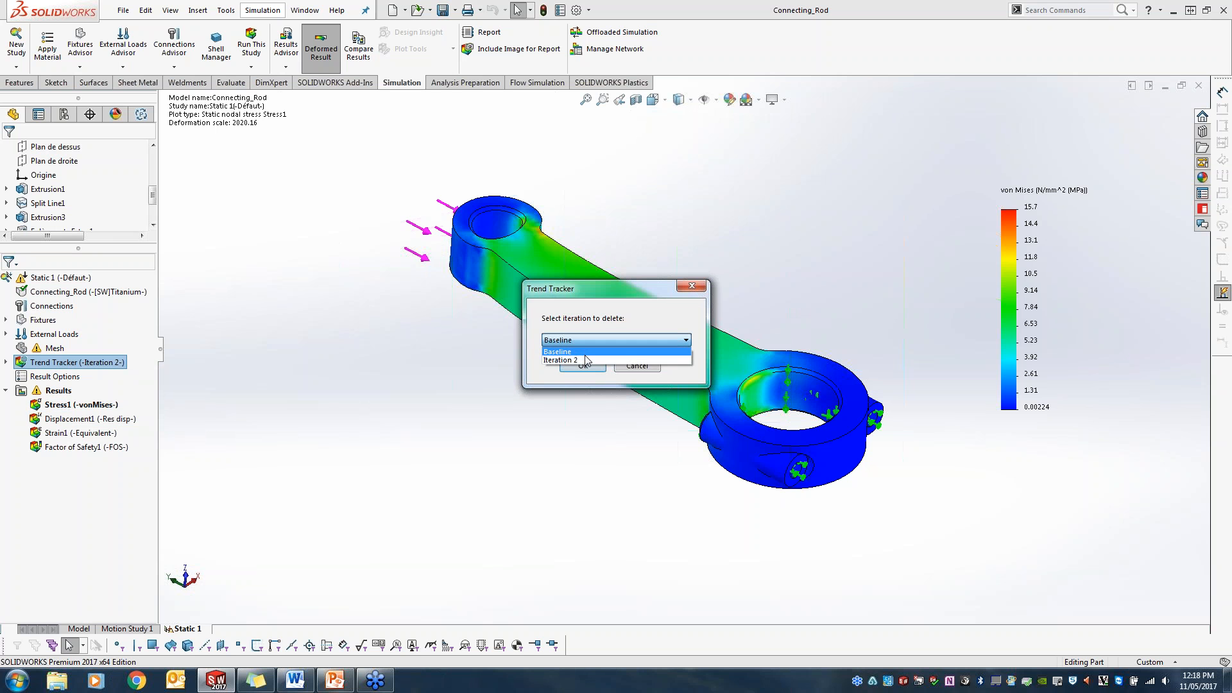
click(581, 352)
click(585, 365)
click(612, 370)
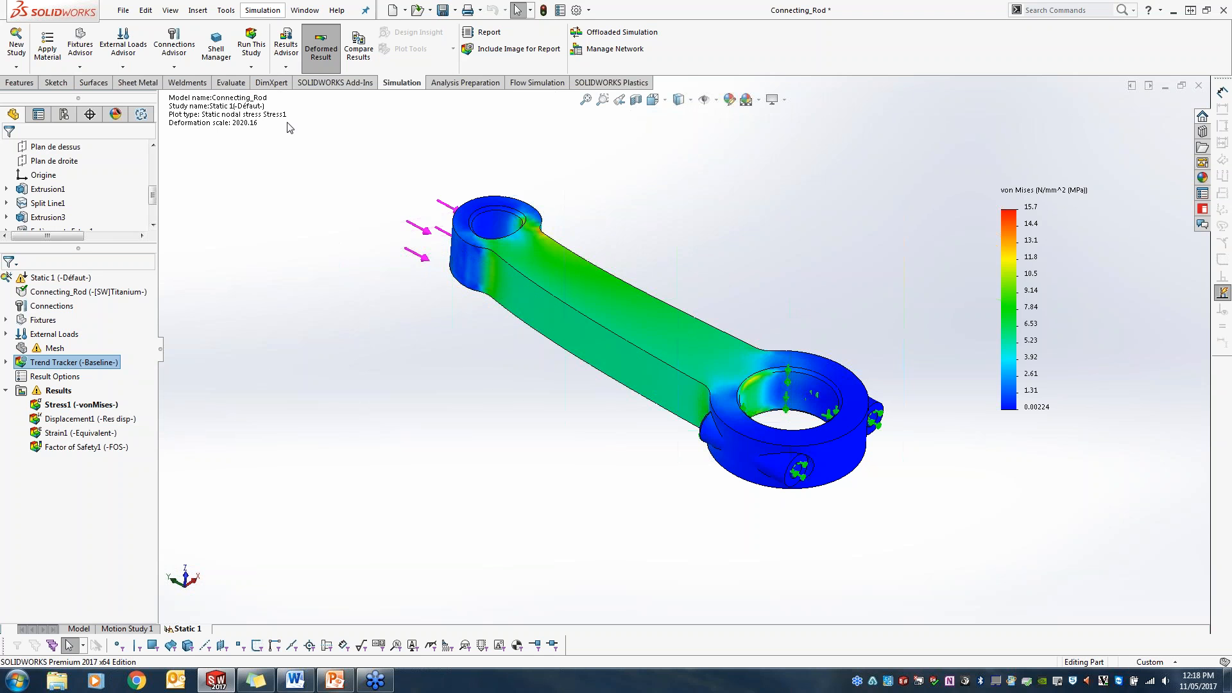
click(251, 45)
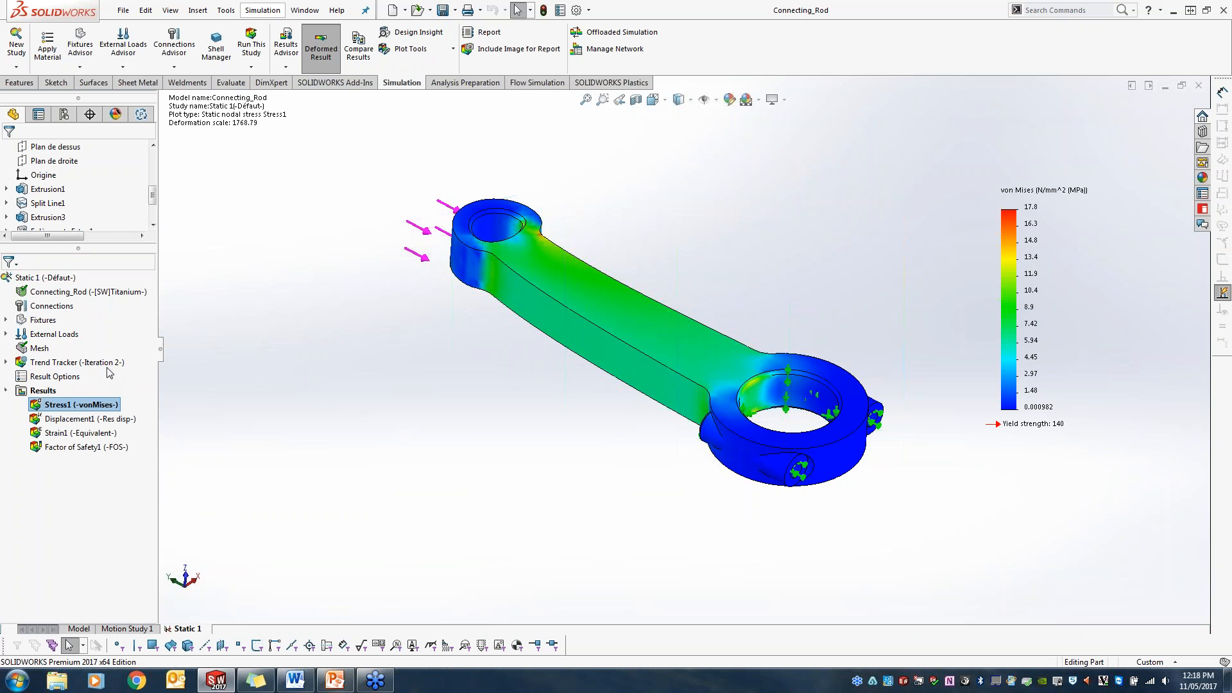
Display the Factor of Safety1 plot with its minimum label moved clear of the rod, and view the Mass1 tracked data graph
click(5, 363)
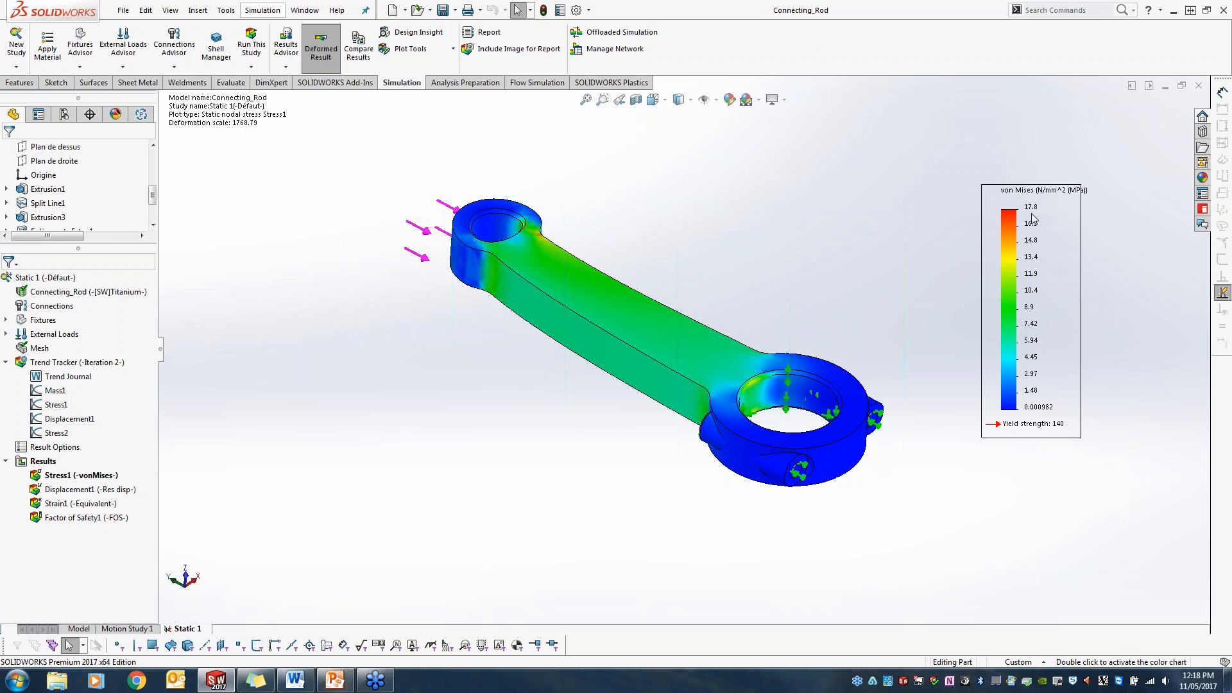
click(113, 518)
double_click(112, 517)
middle_drag(437, 435, 420, 468)
drag(568, 221, 616, 180)
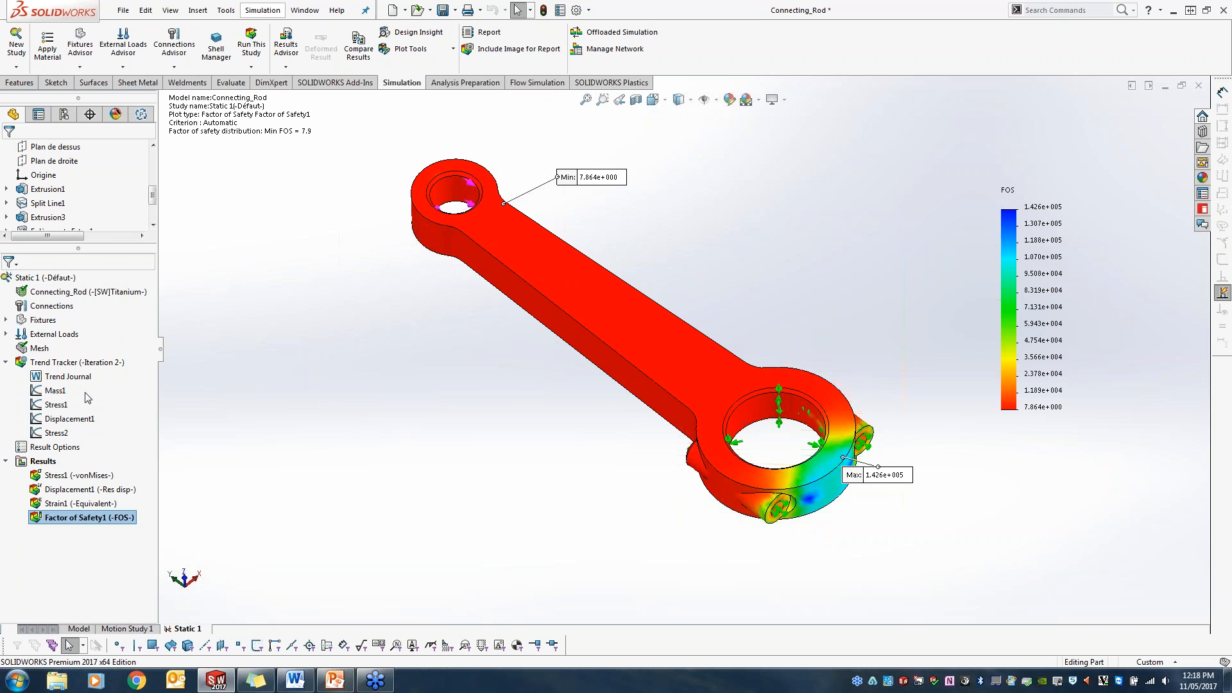
double_click(56, 390)
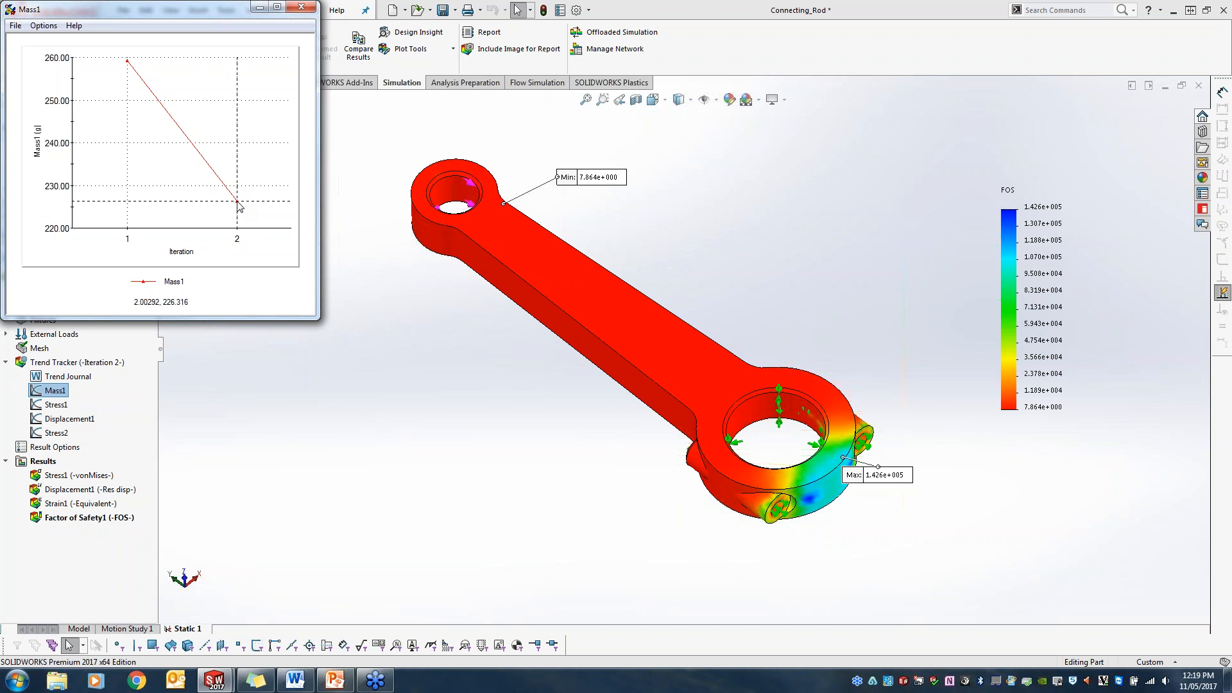
click(300, 8)
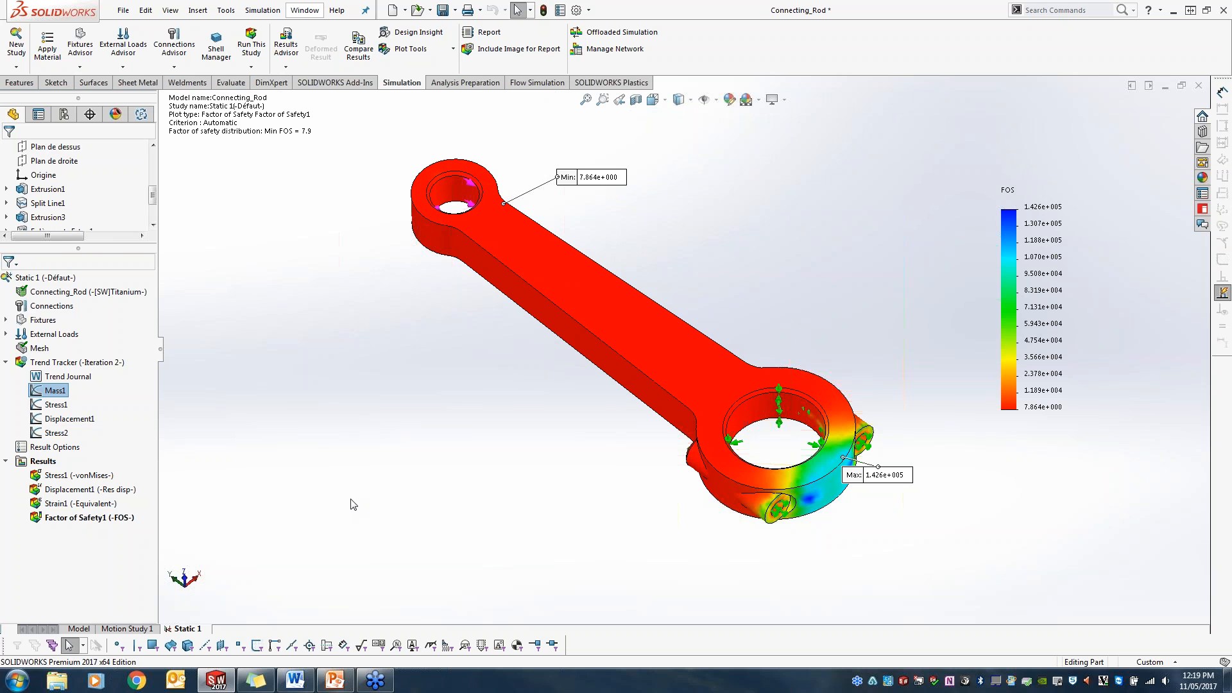
Cut a slot along the rod's shank by extruding Sketch1 with Through All in both directions
click(79, 629)
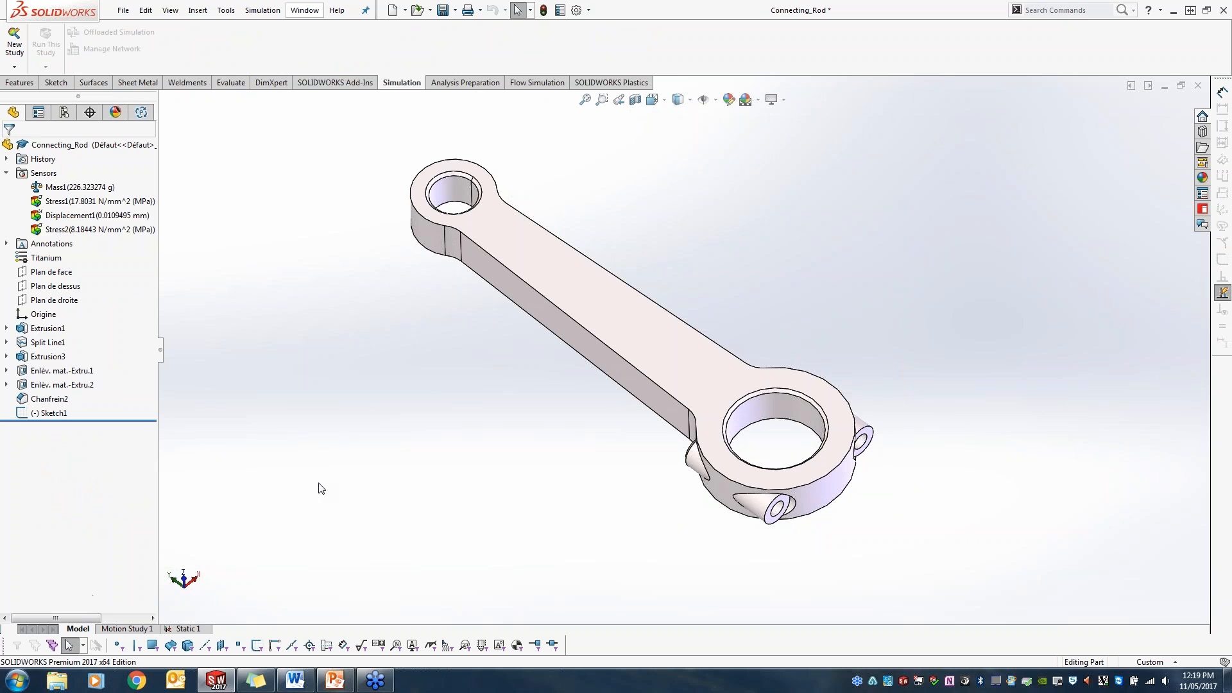
middle_drag(462, 462, 458, 434)
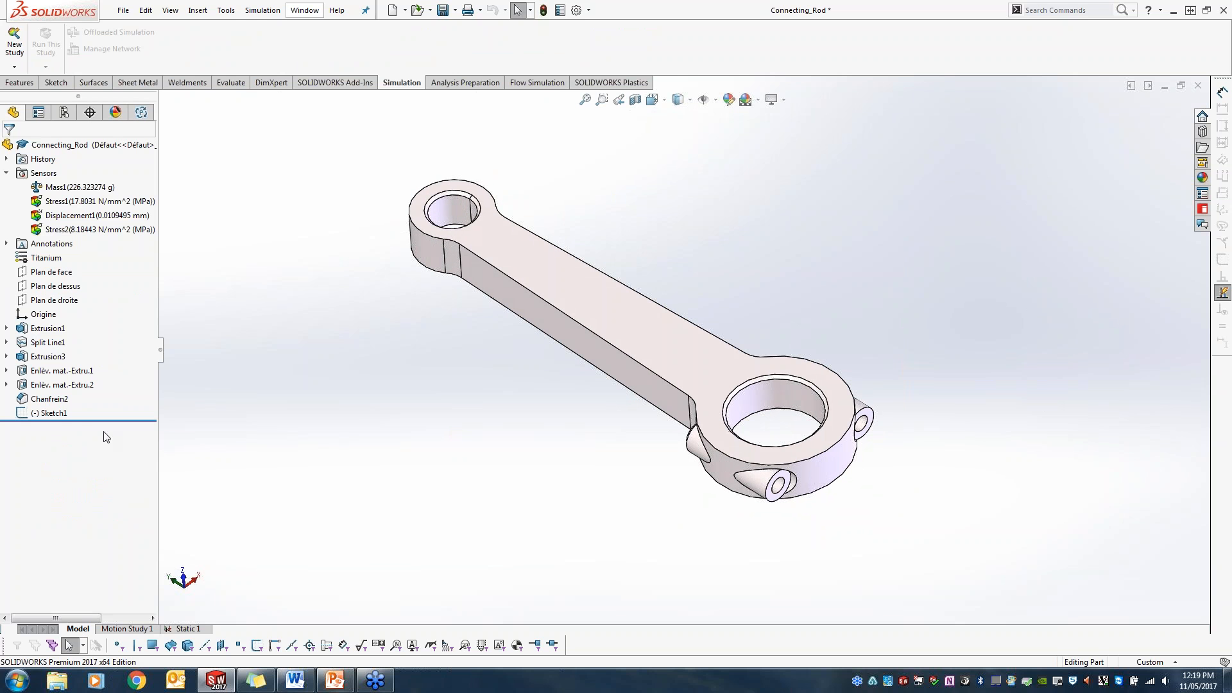
click(59, 414)
mouse_move(385, 411)
middle_down()
mouse_move(410, 407)
mouse_move(393, 420)
middle_up()
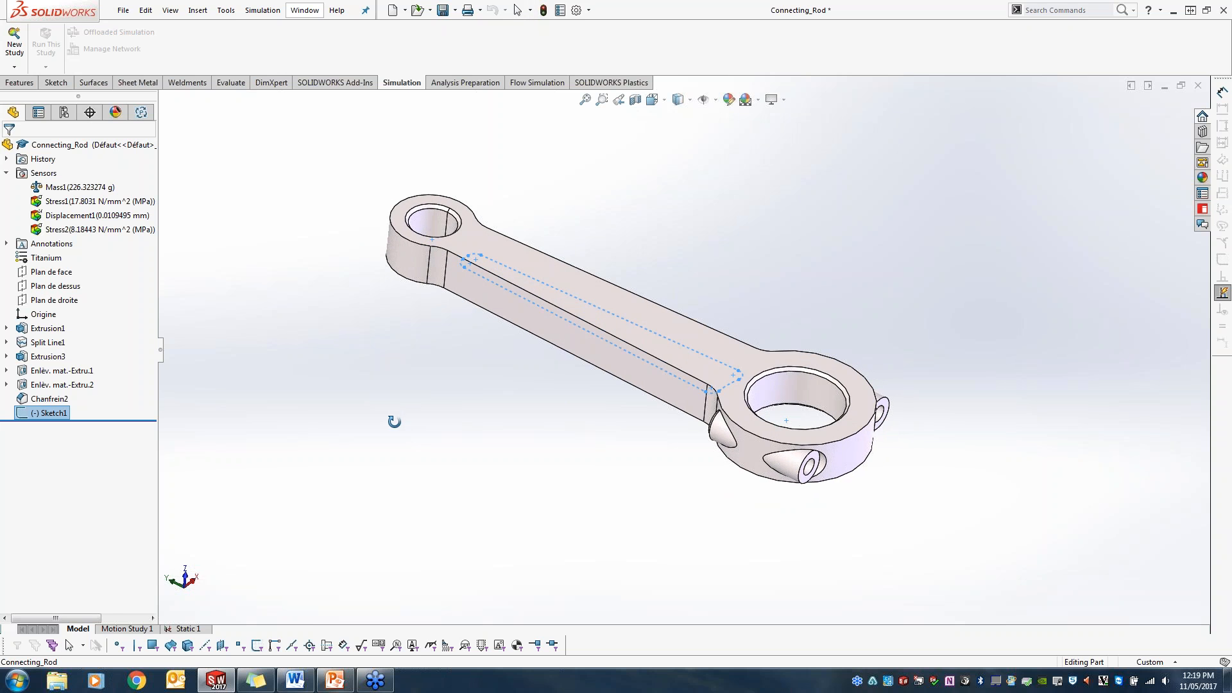
click(20, 82)
click(194, 50)
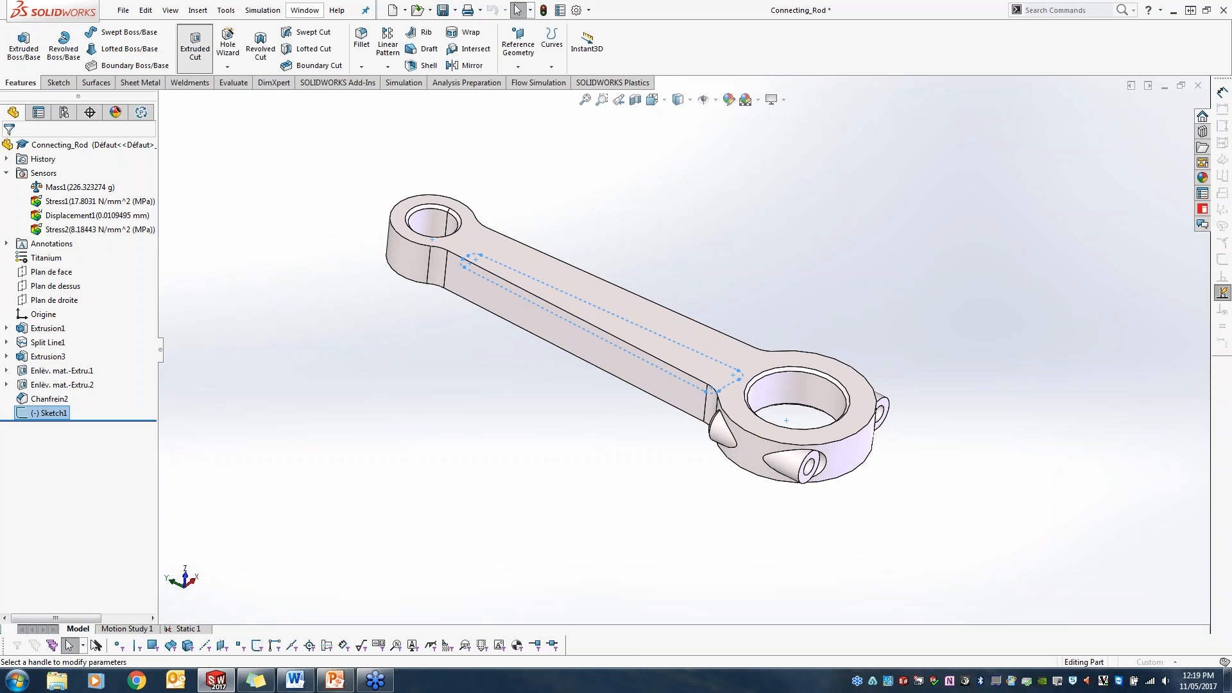
click(90, 226)
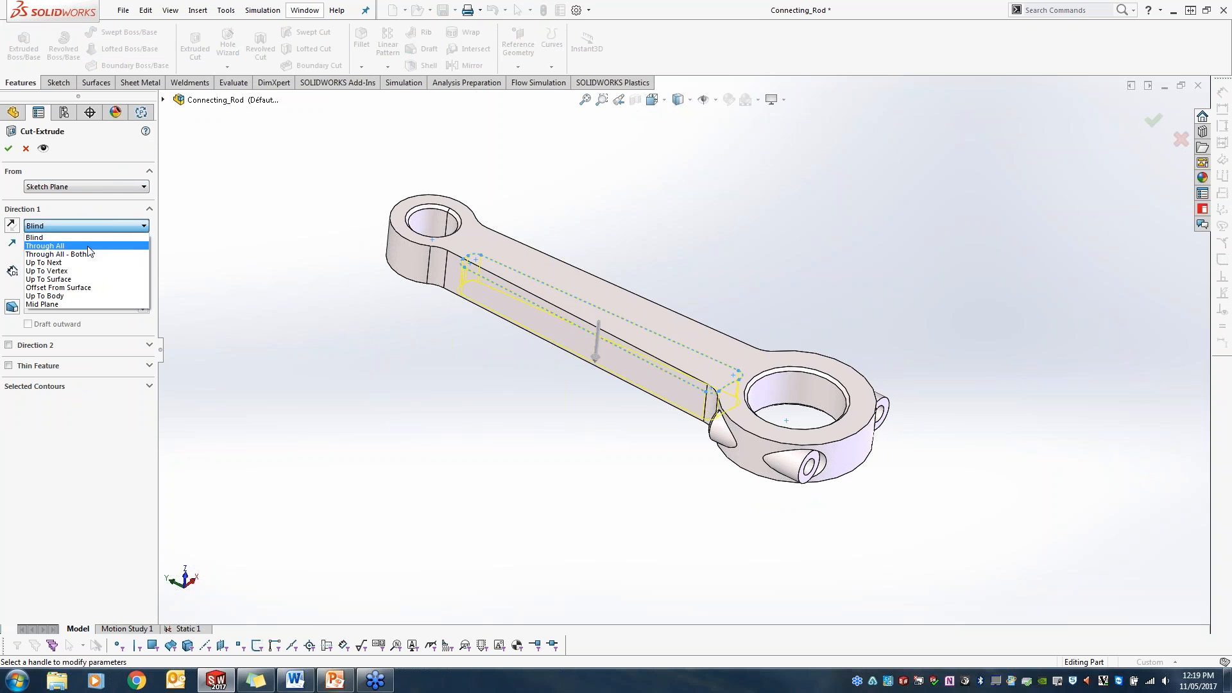
click(45, 242)
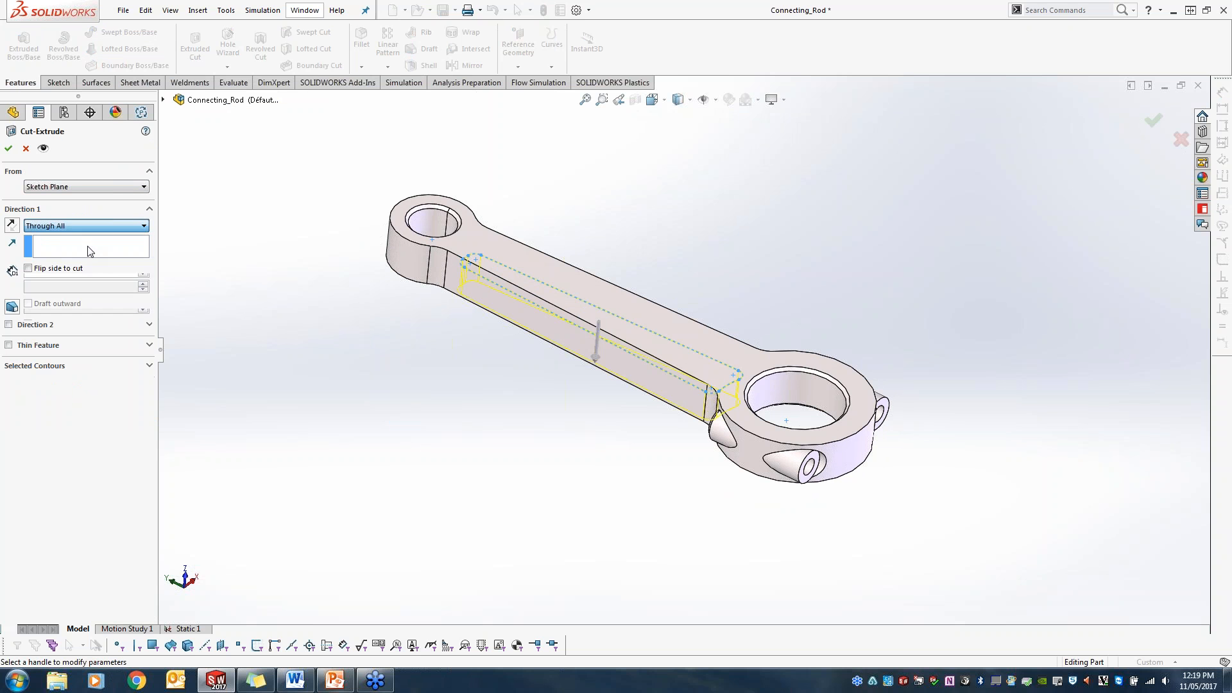
click(8, 325)
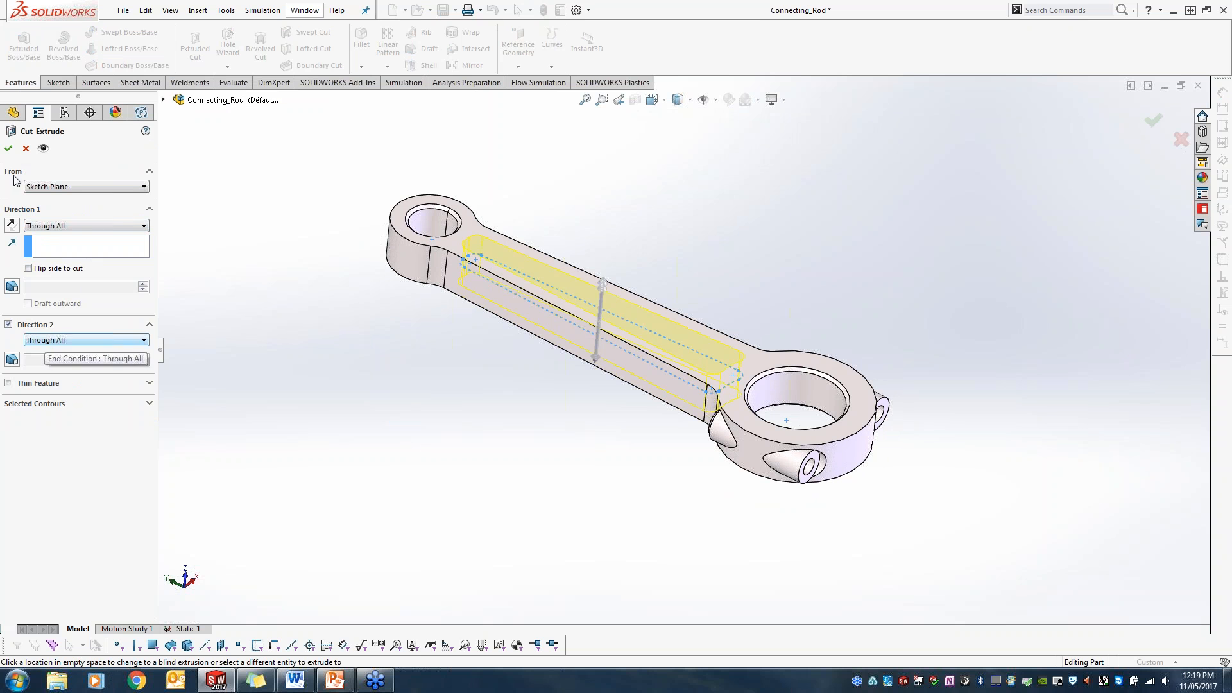
click(9, 148)
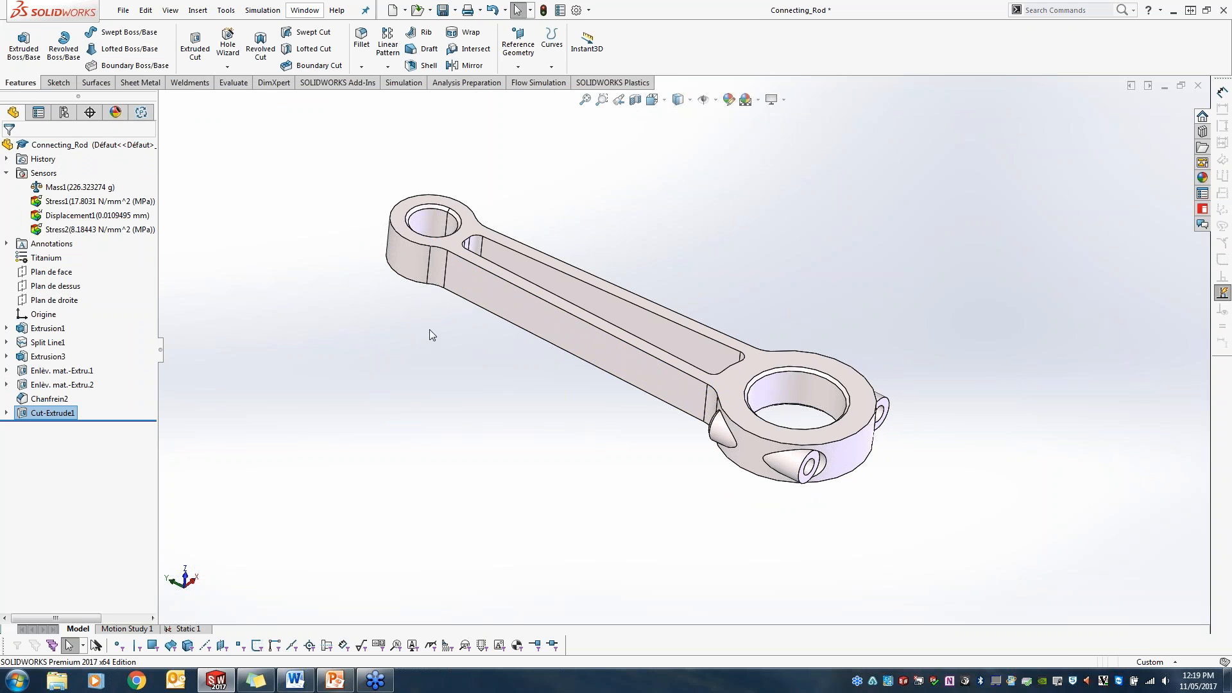
middle_drag(429, 332, 430, 448)
key(Escape)
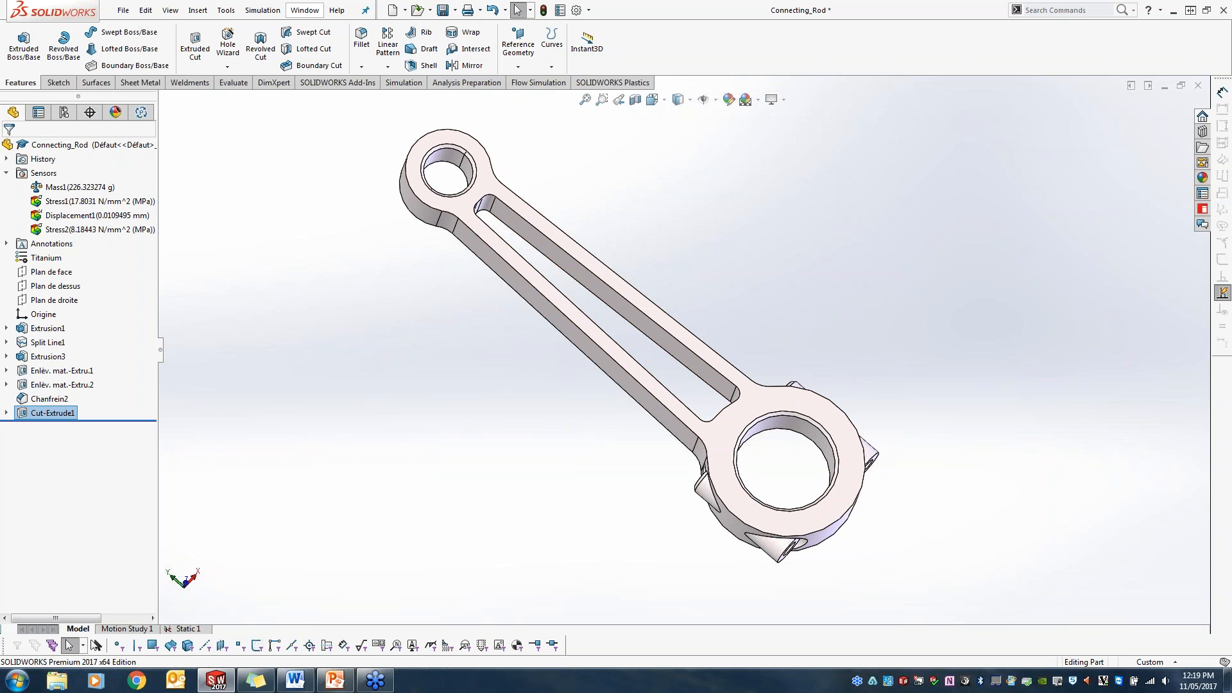
Run the Static 1 study on the connecting rod with the slot cut through its shank
middle_drag(653, 370, 689, 269)
scroll(680, 295, down, 2)
scroll(677, 298, up, 2)
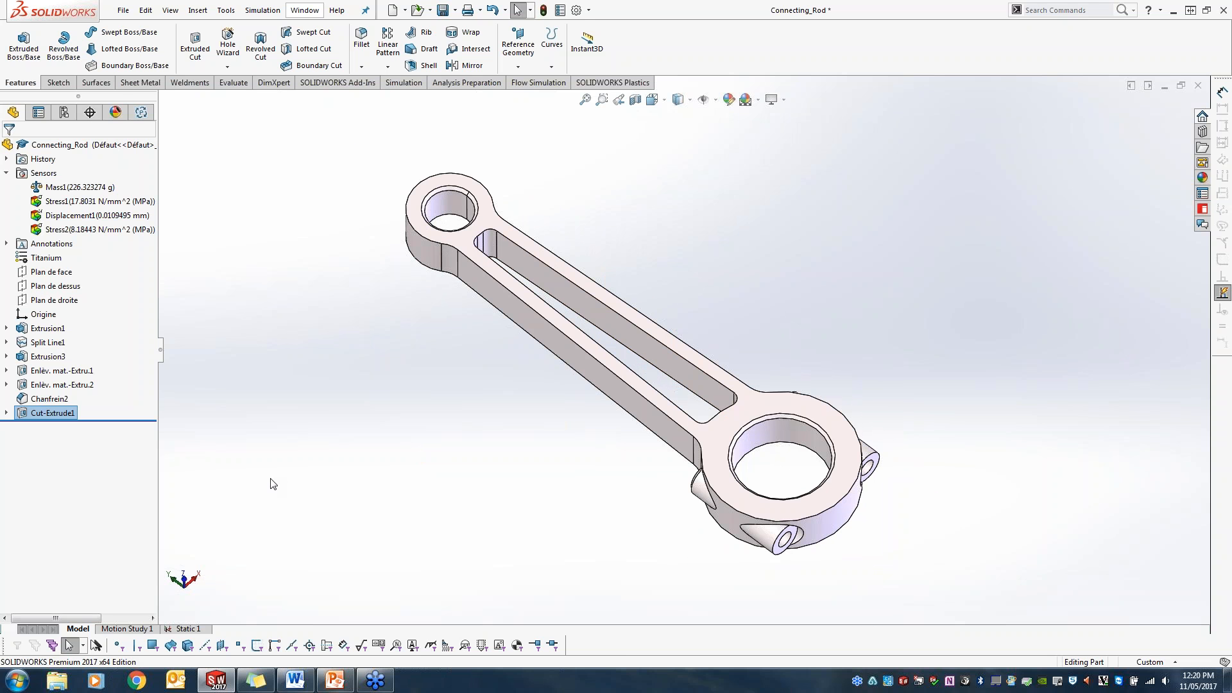
click(188, 629)
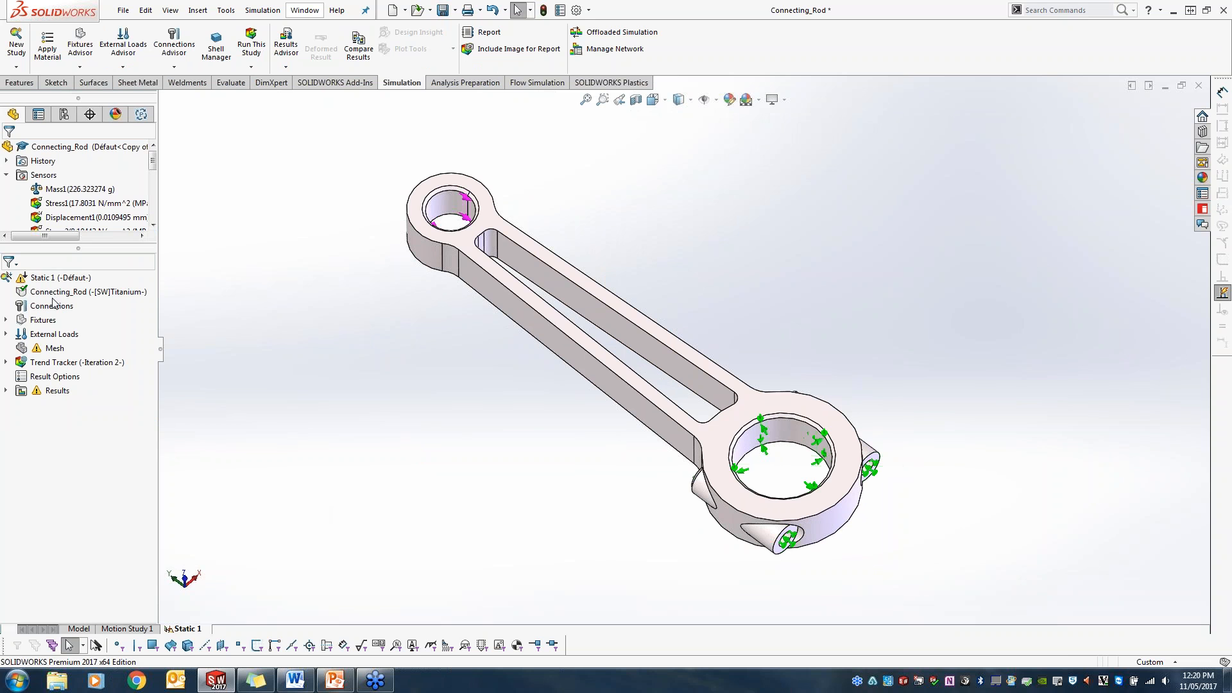
click(258, 45)
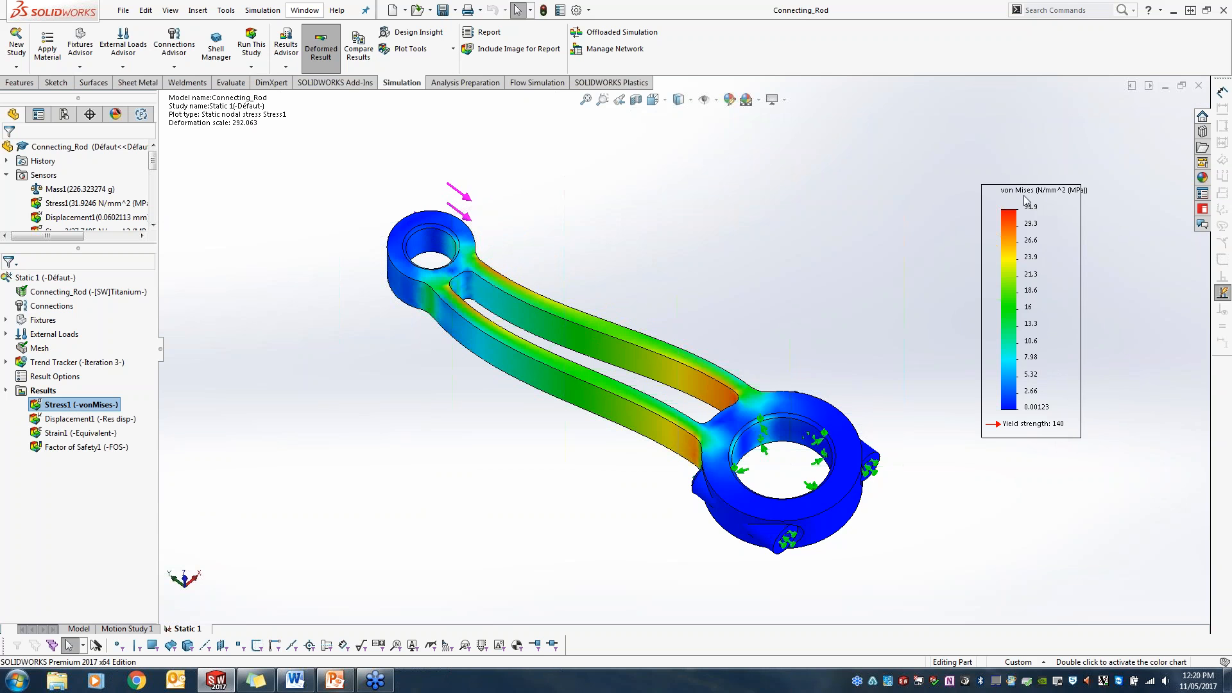
Display the Factor of Safety1 plot and move its minimum label clear of the rod
double_click(80, 447)
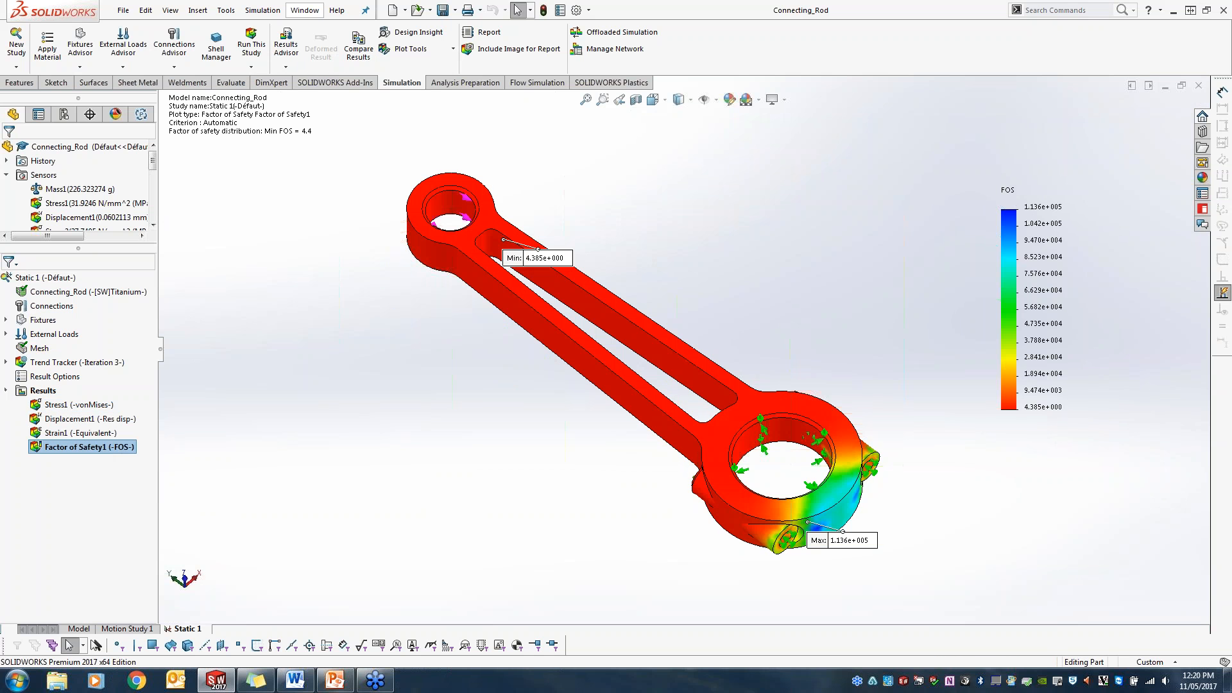
mouse_move(545, 258)
mouse_down()
mouse_move(575, 206)
mouse_move(567, 199)
mouse_up()
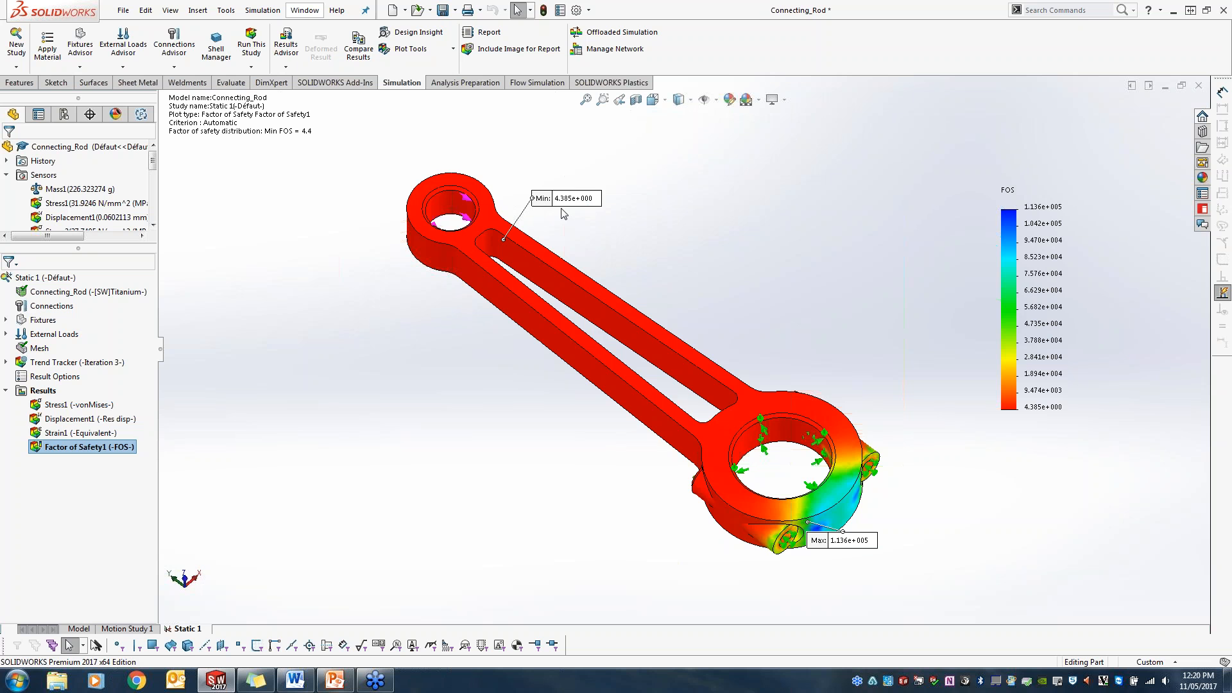
middle_drag(589, 297, 565, 289)
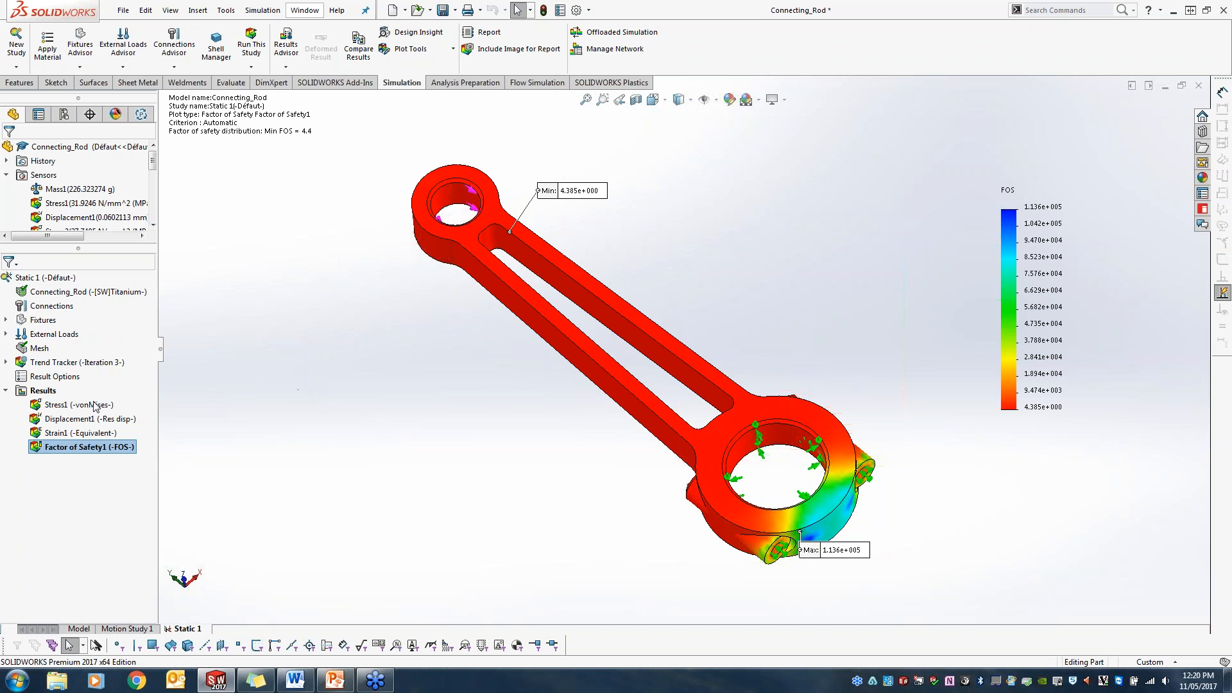
View the Mass1 and Stress1 tracked data graphs from the Trend Tracker, closing each after reading its Iteration 3 point
click(6, 363)
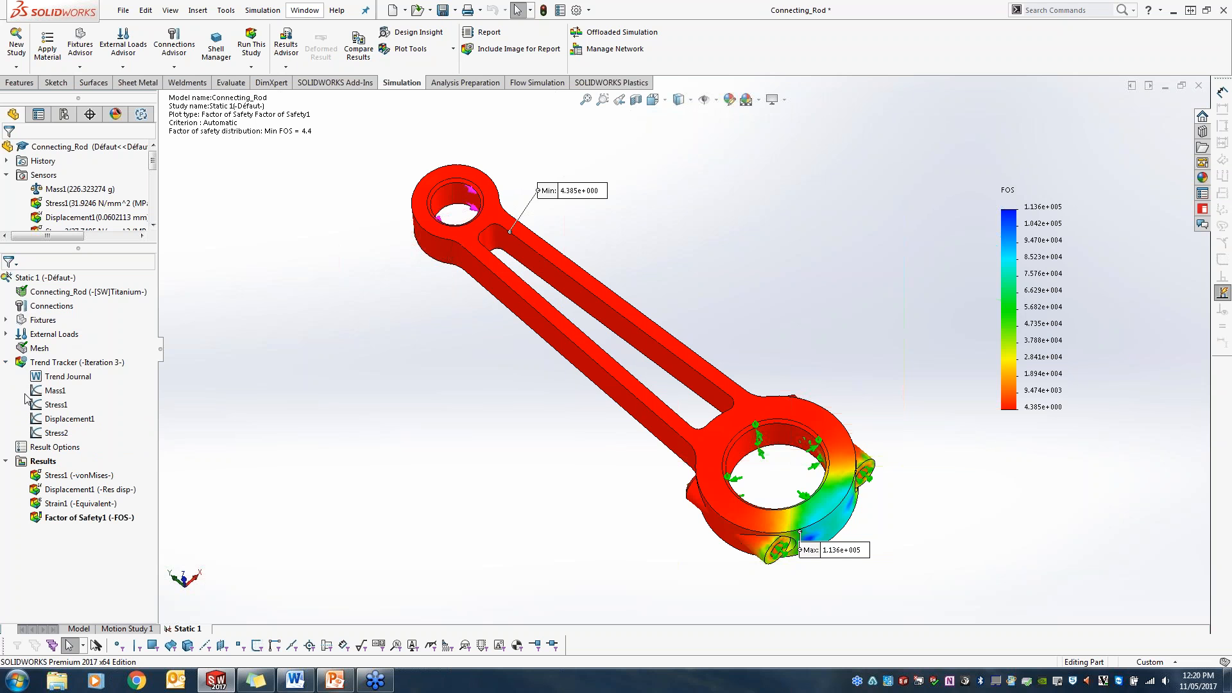
double_click(54, 391)
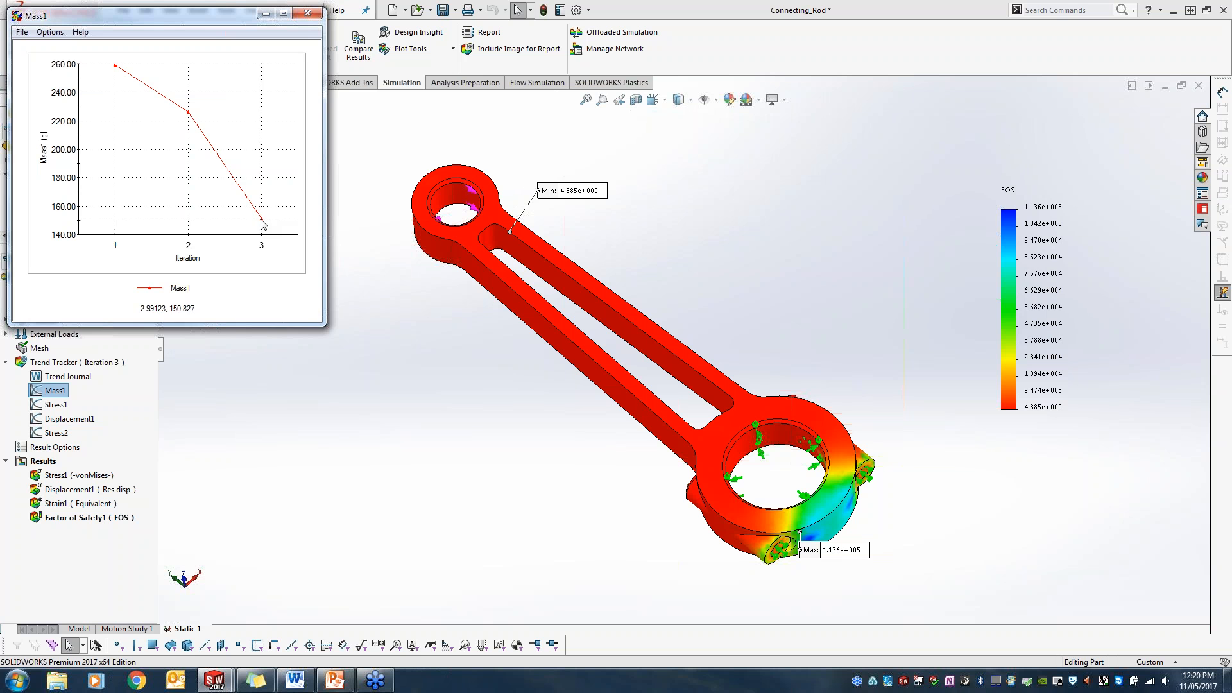
click(308, 13)
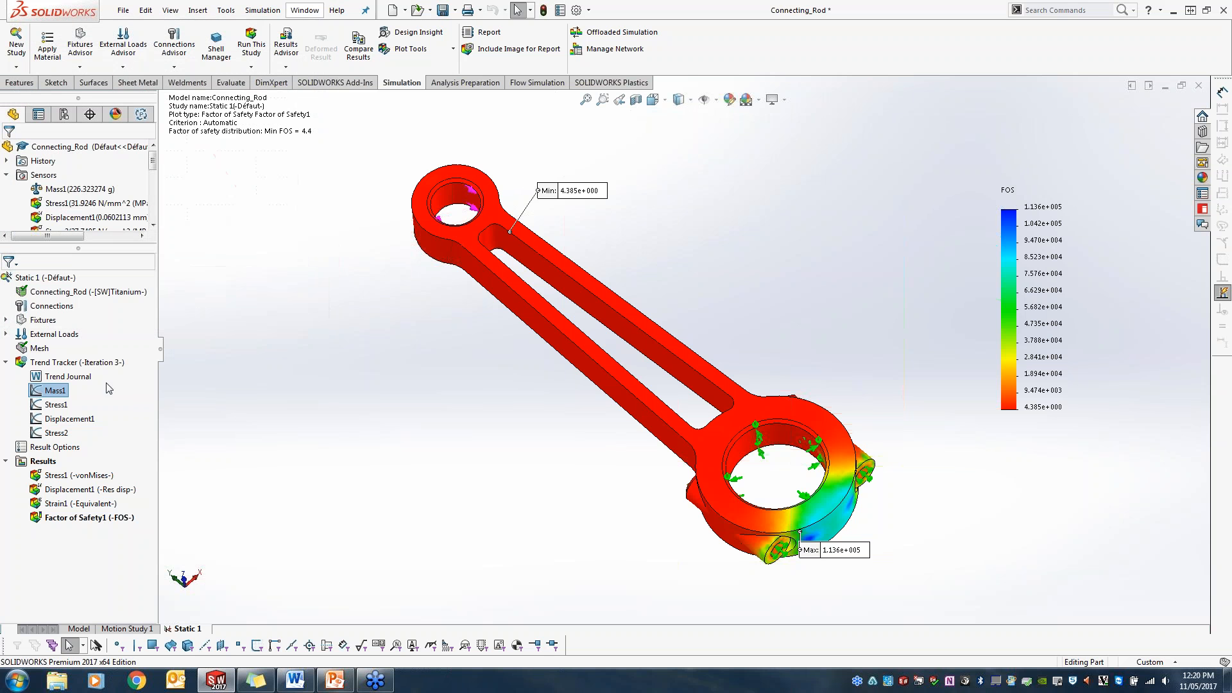
double_click(63, 406)
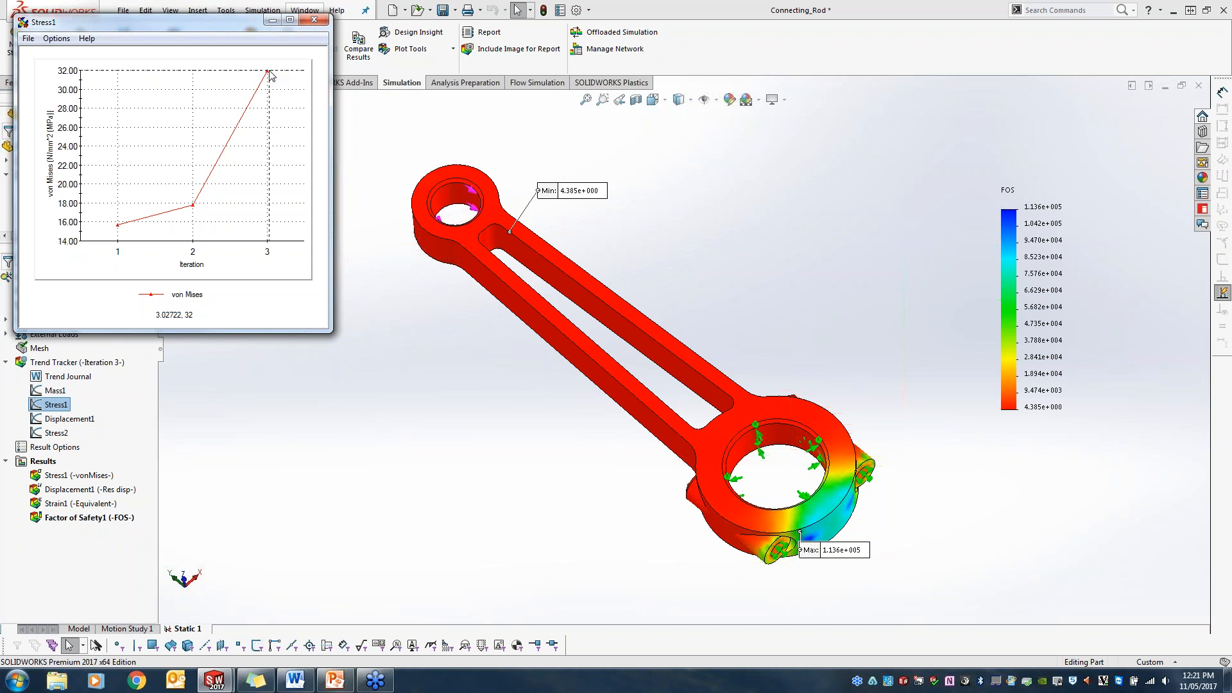
click(313, 19)
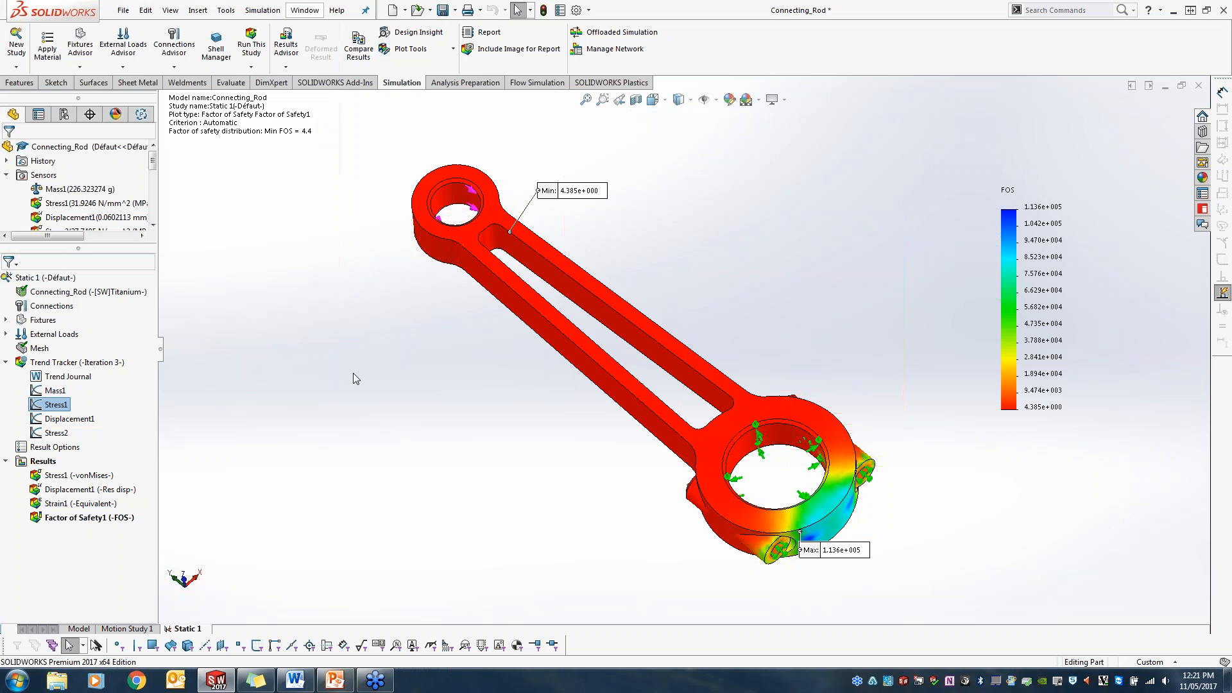
click(80, 629)
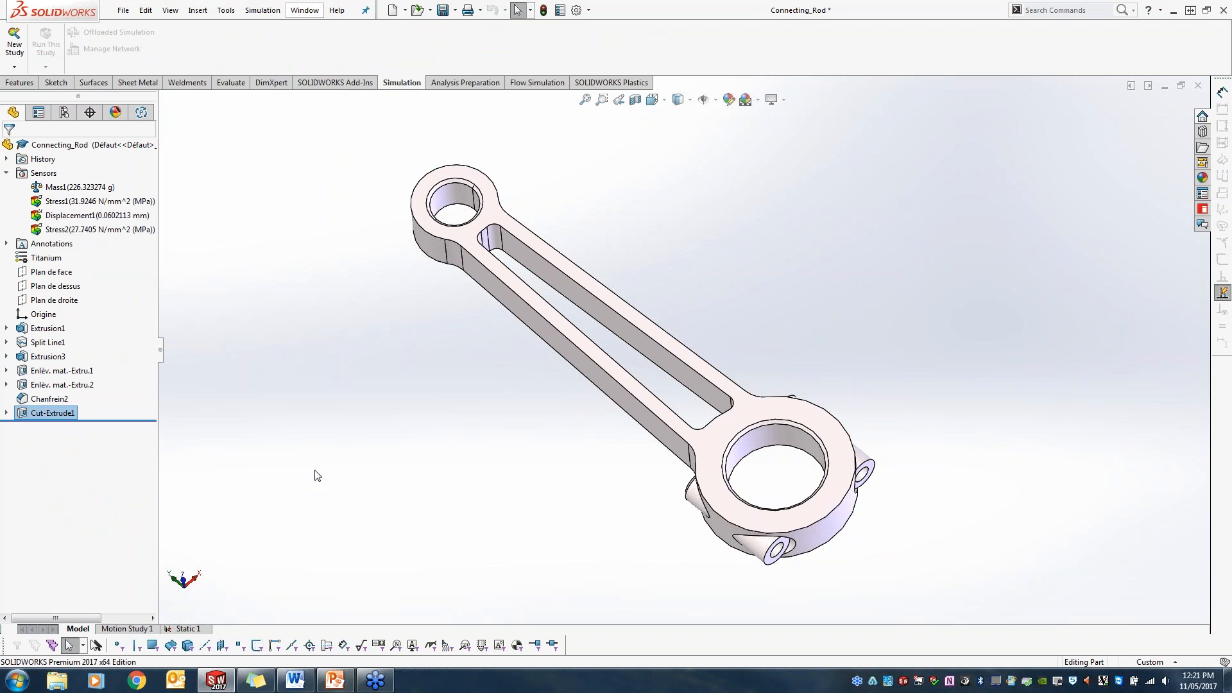
click(51, 273)
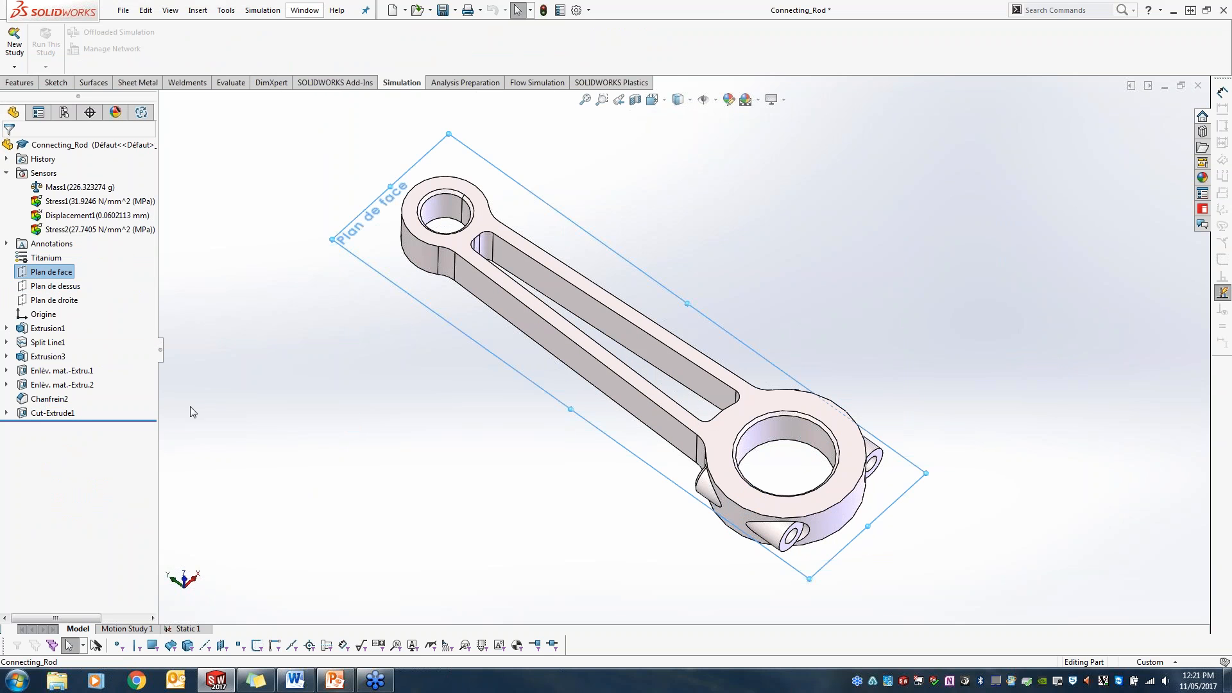
click(6, 414)
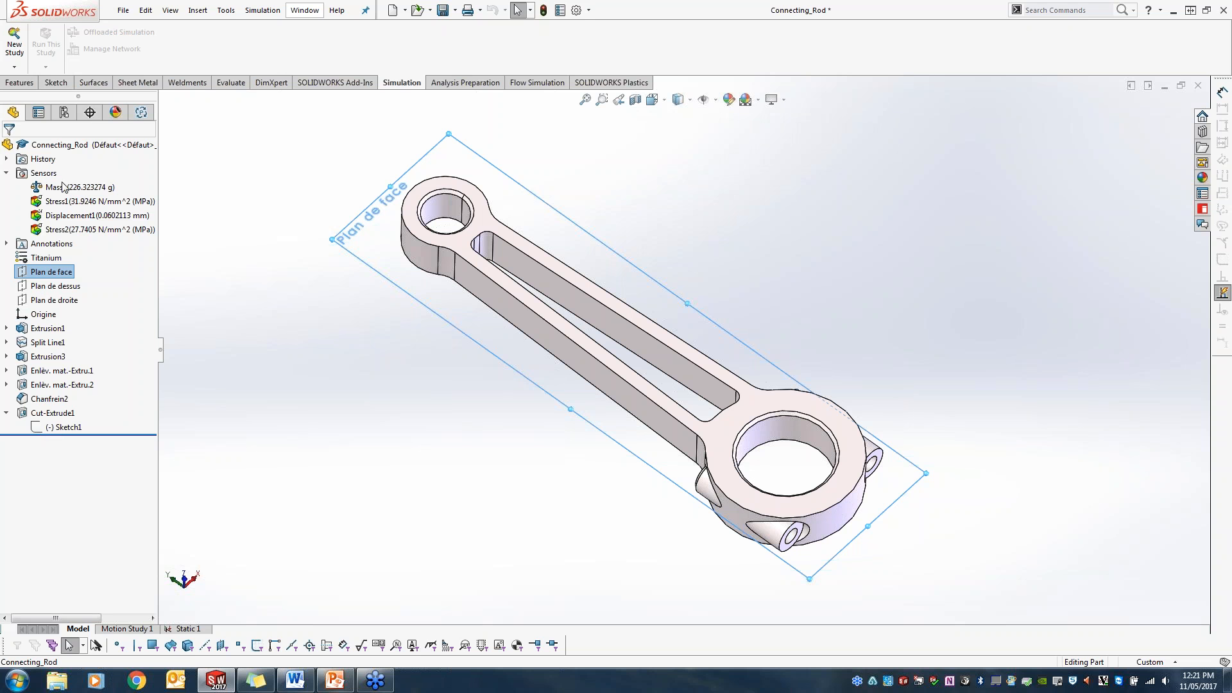
click(56, 83)
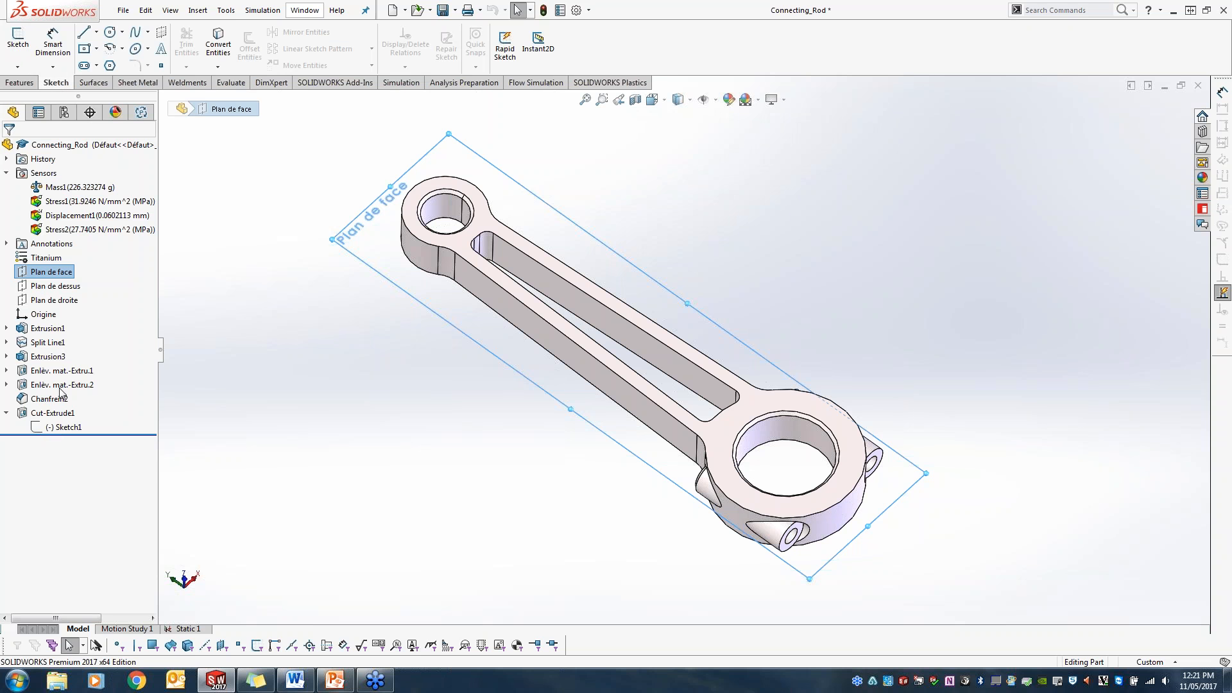
click(65, 426)
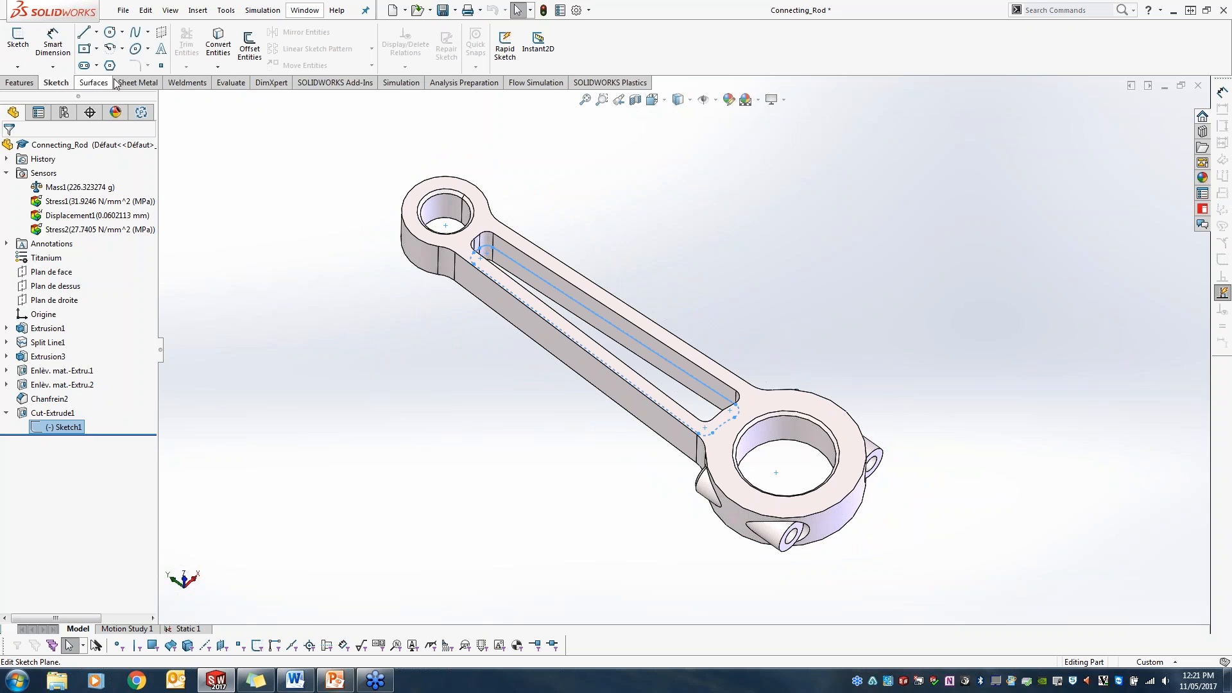
click(218, 42)
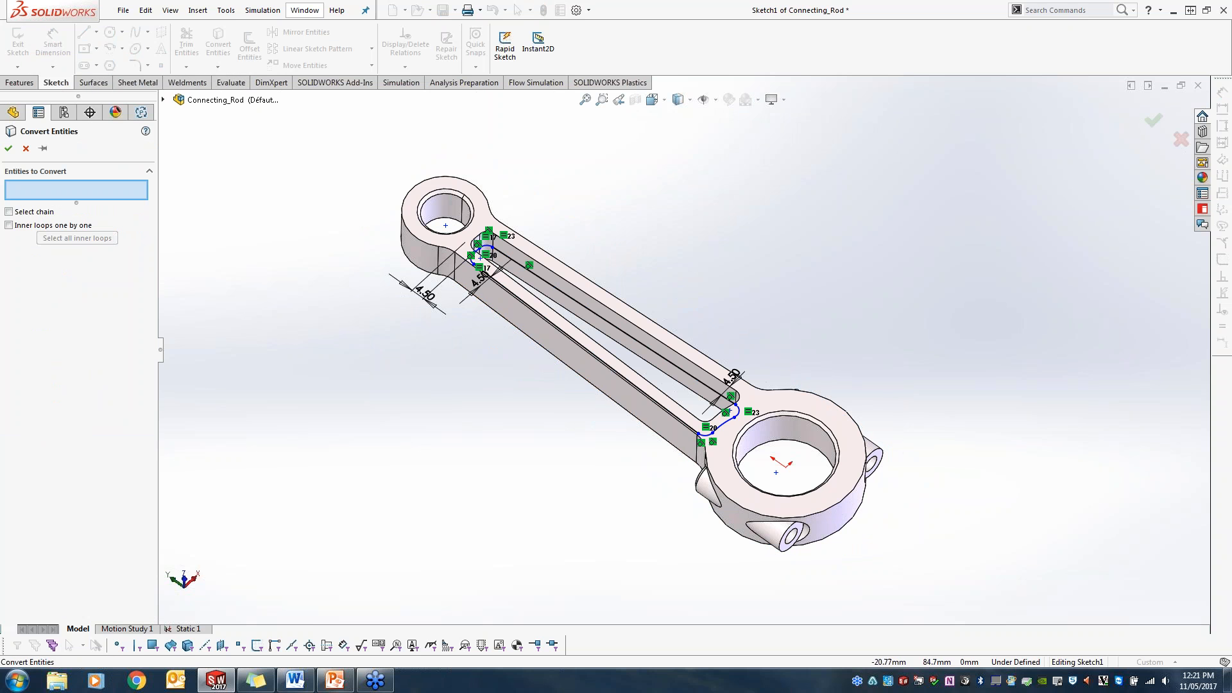
click(26, 148)
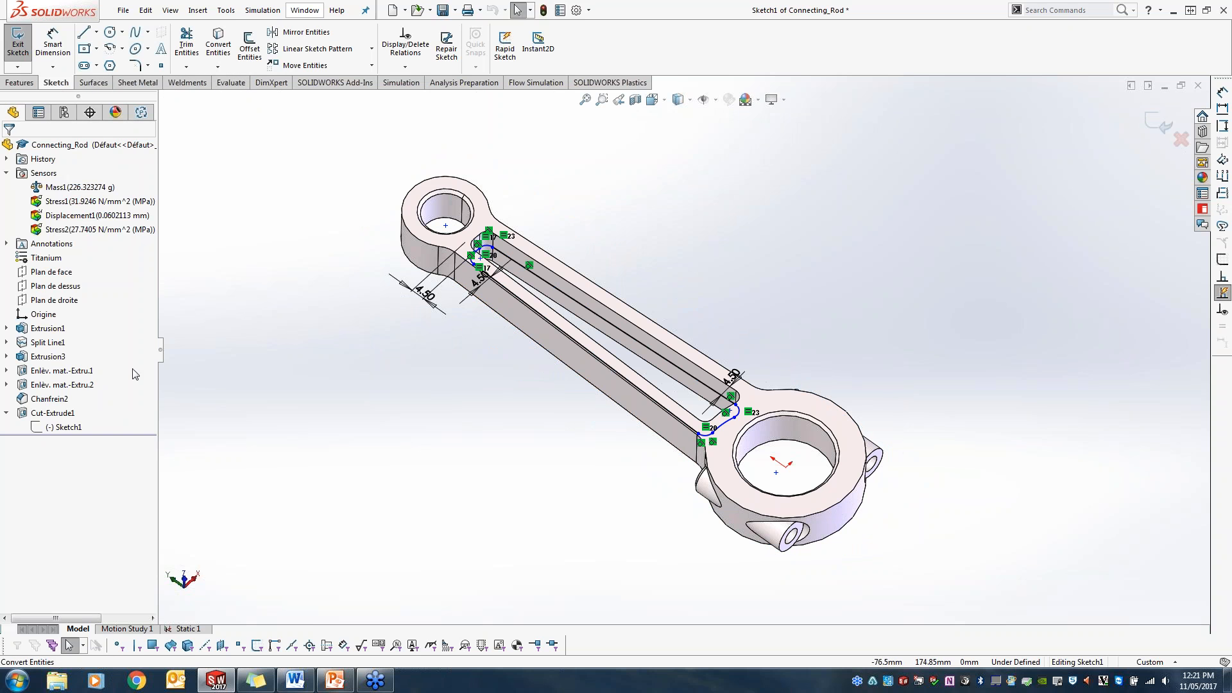
click(31, 83)
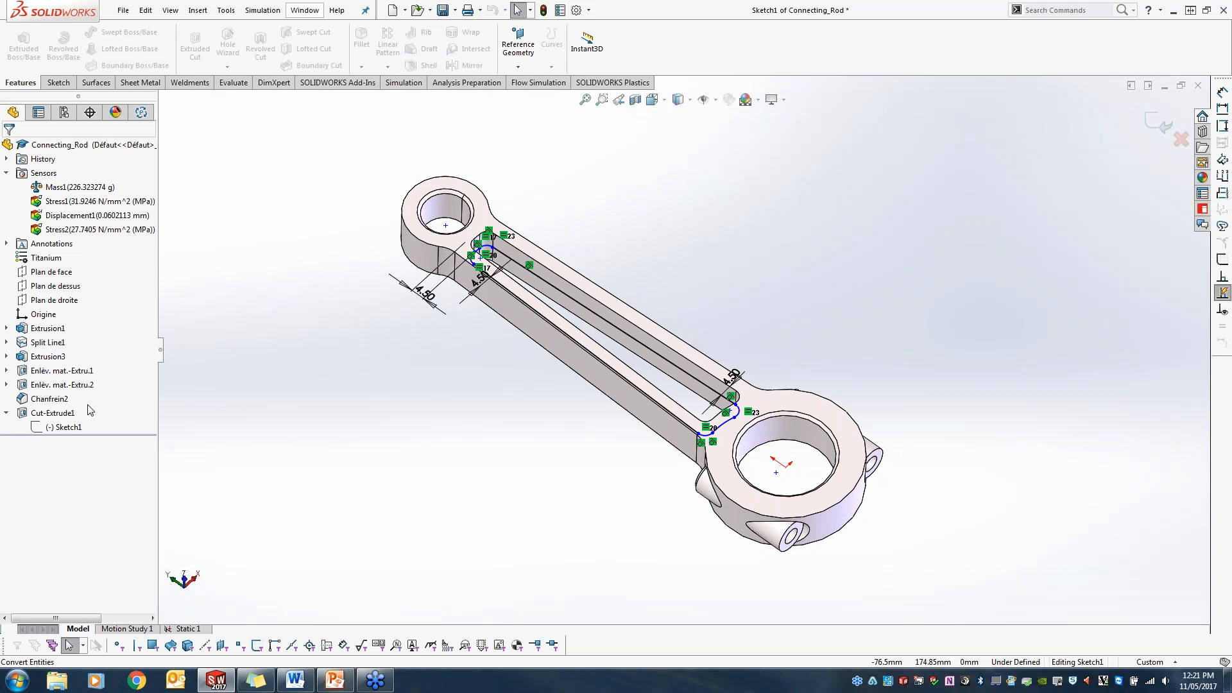
click(543, 9)
Start a new sketch on Plan de face and convert the slot profile of Sketch1 into it
click(53, 272)
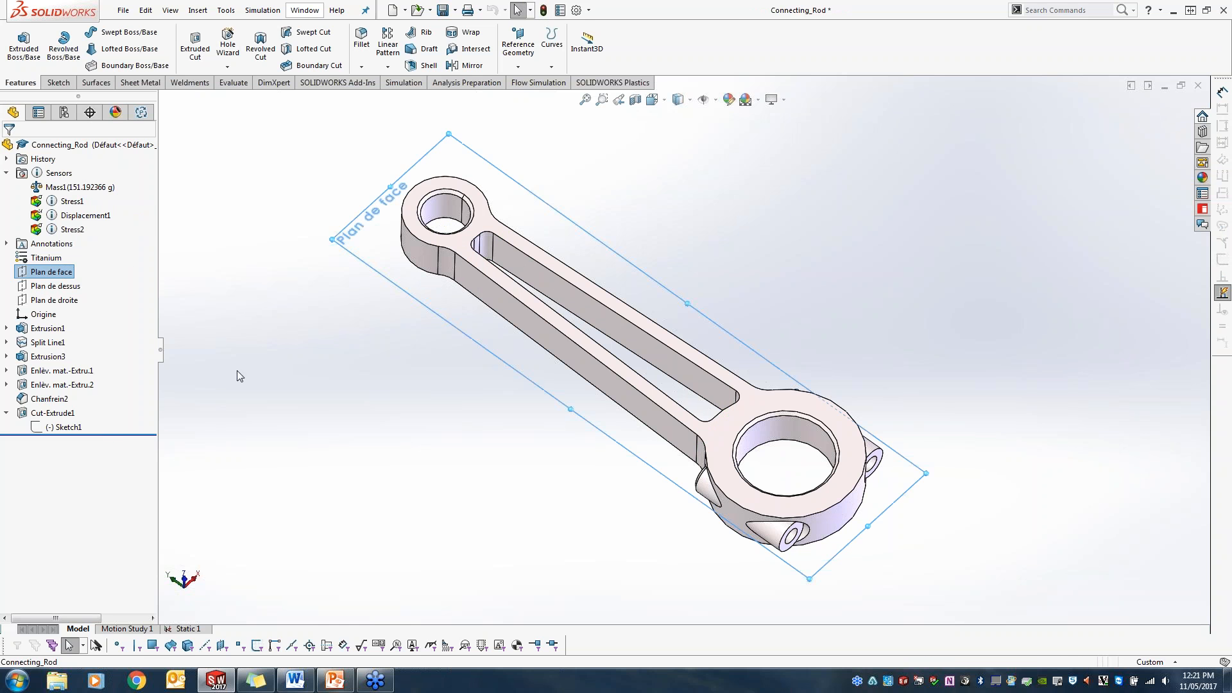
click(64, 82)
click(21, 43)
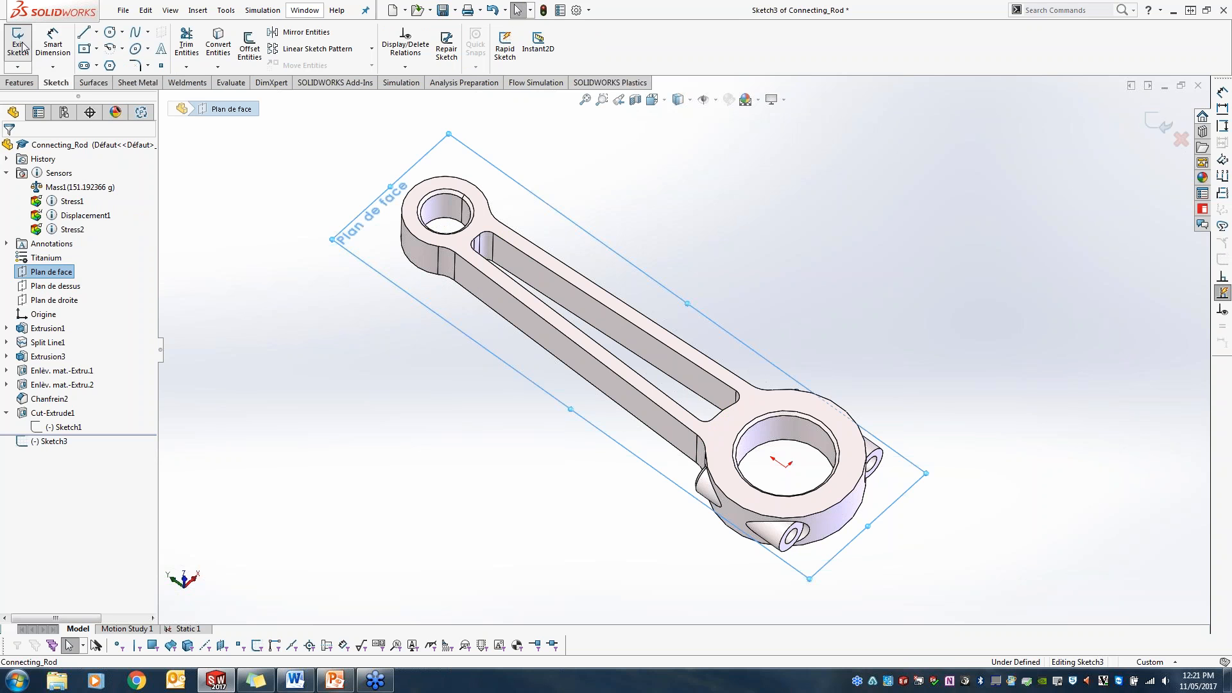
click(68, 428)
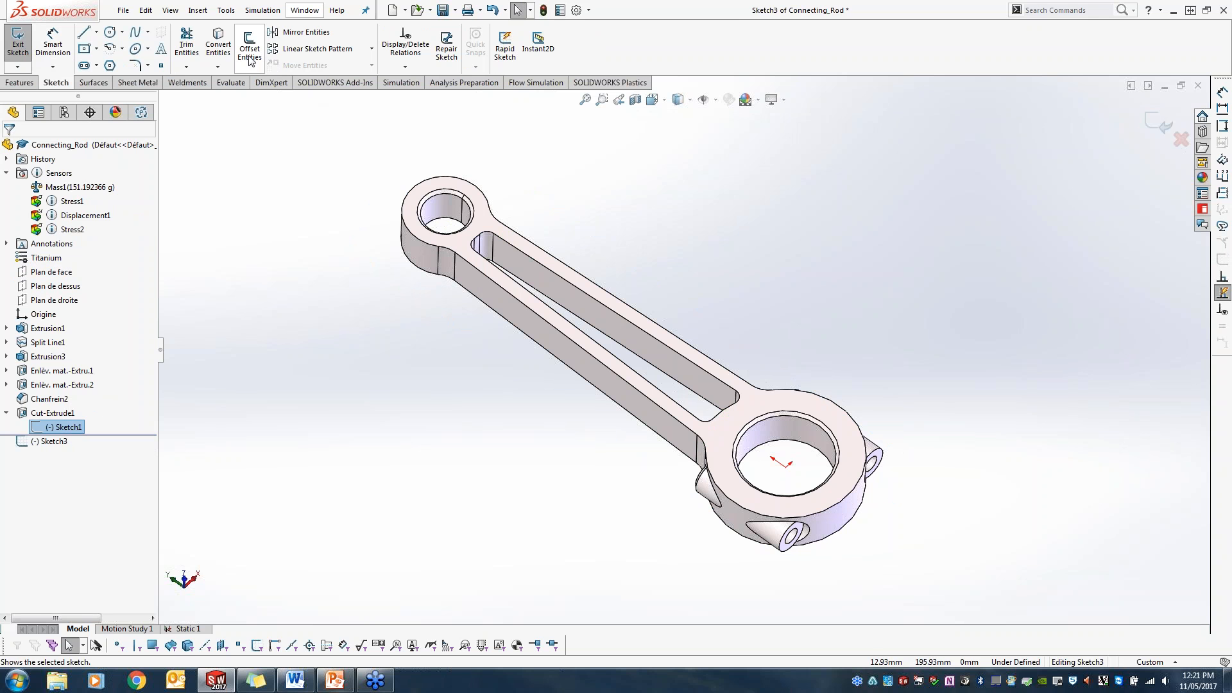
click(225, 44)
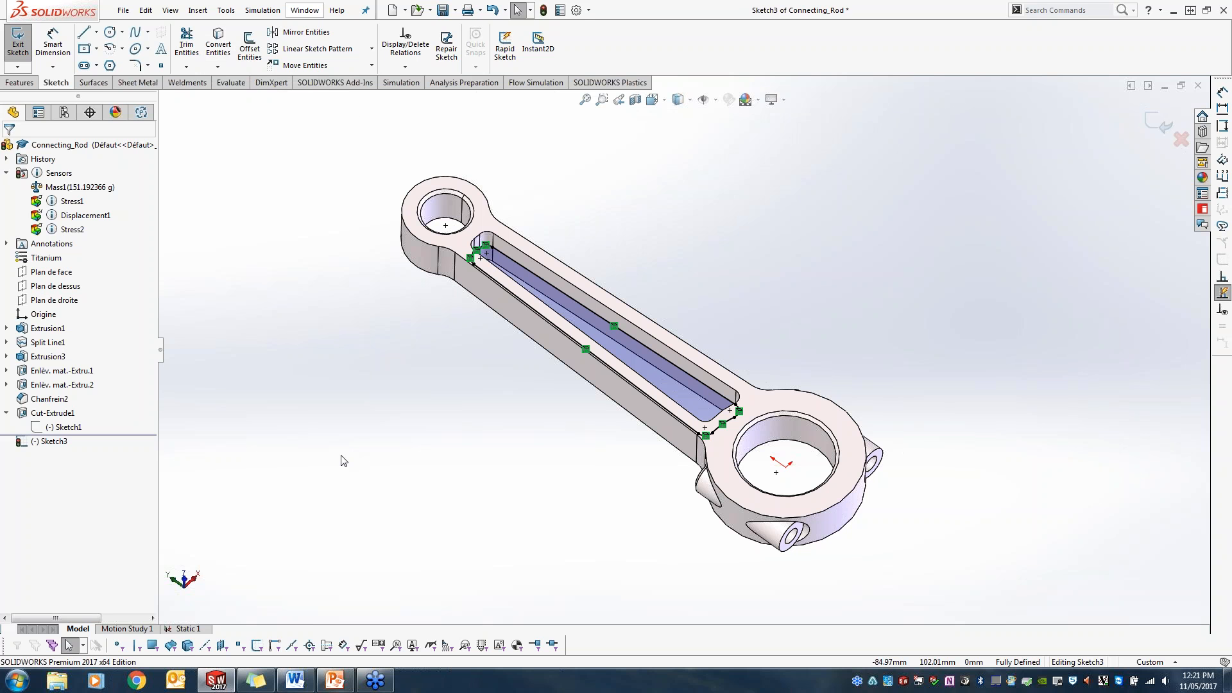
Extrude the converted slot profile as a Mid Plane boss 4 mm thick, merged with the rod, to form a central web
click(27, 87)
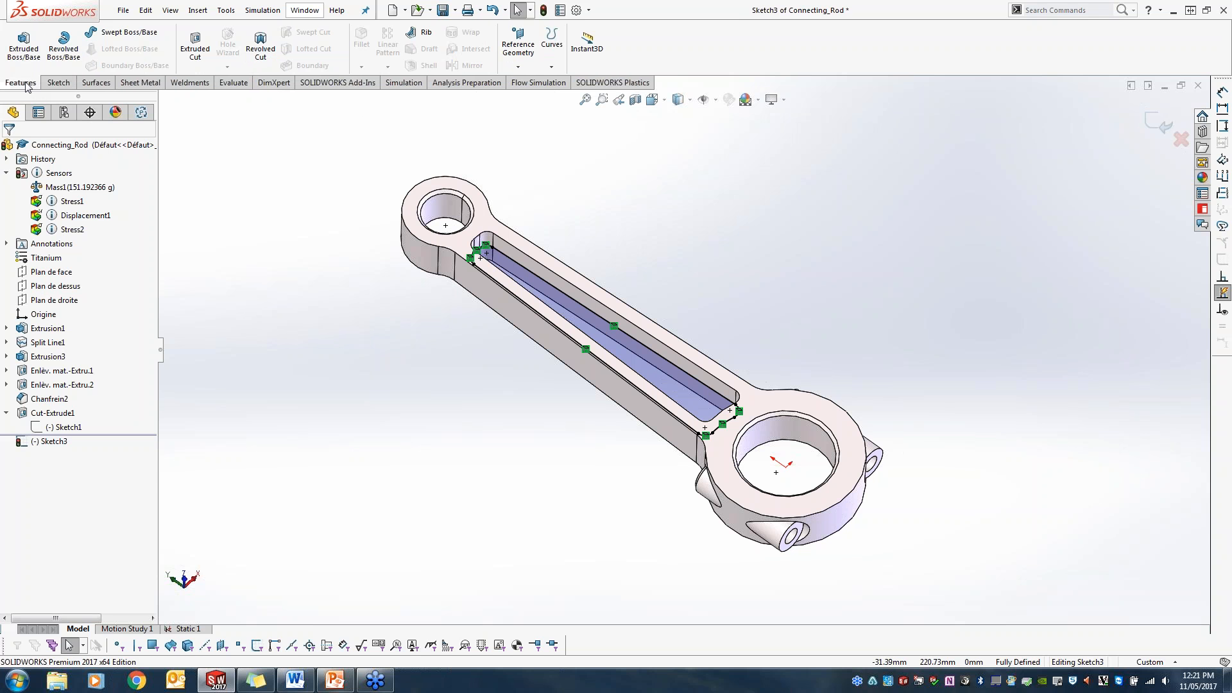
click(23, 51)
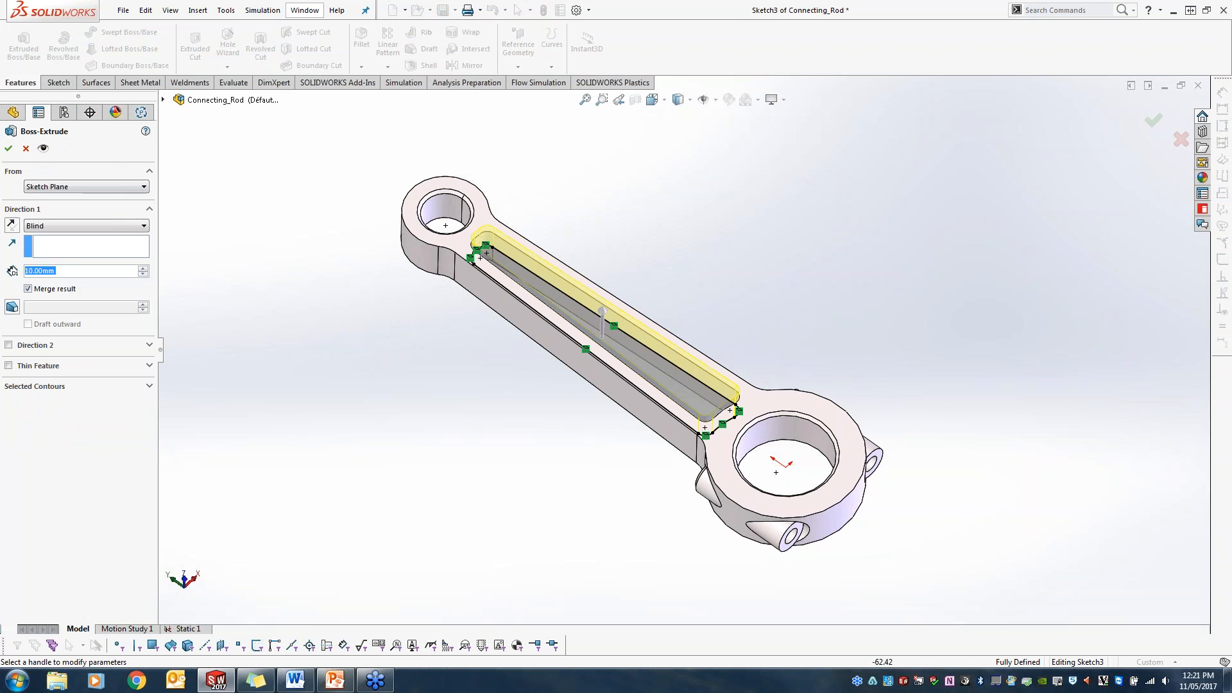
click(54, 226)
click(58, 286)
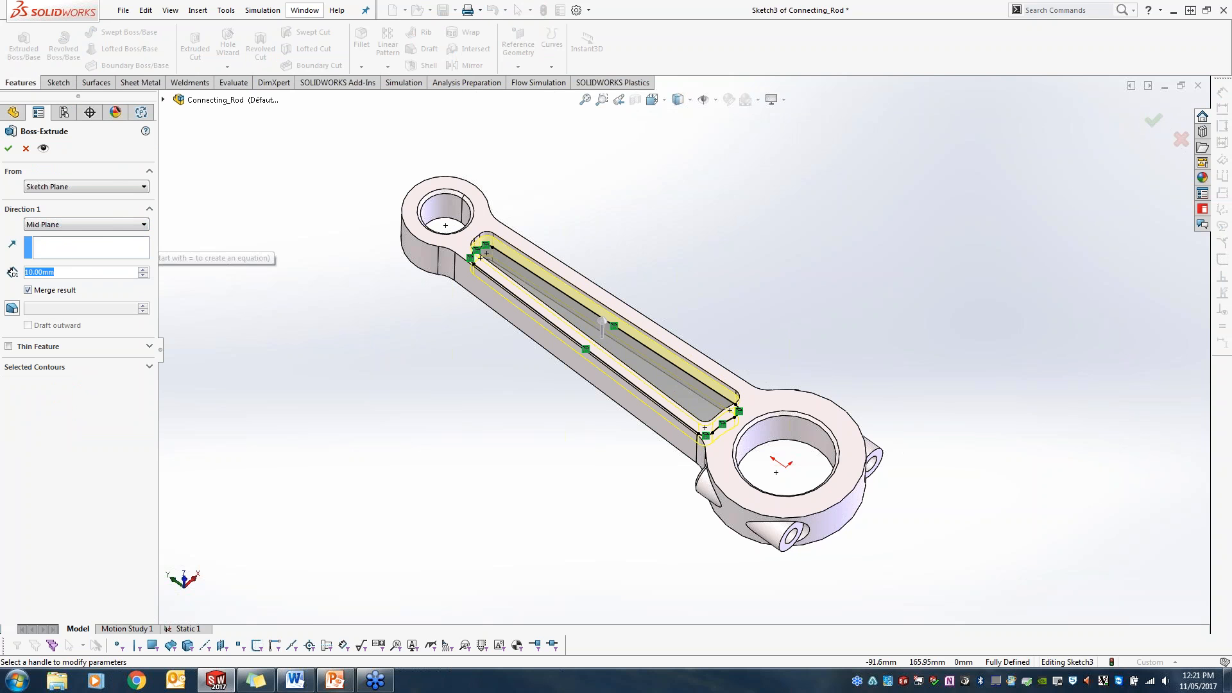
text(4)
key(Return)
middle_drag(564, 346, 608, 349)
scroll(729, 403, down, 4)
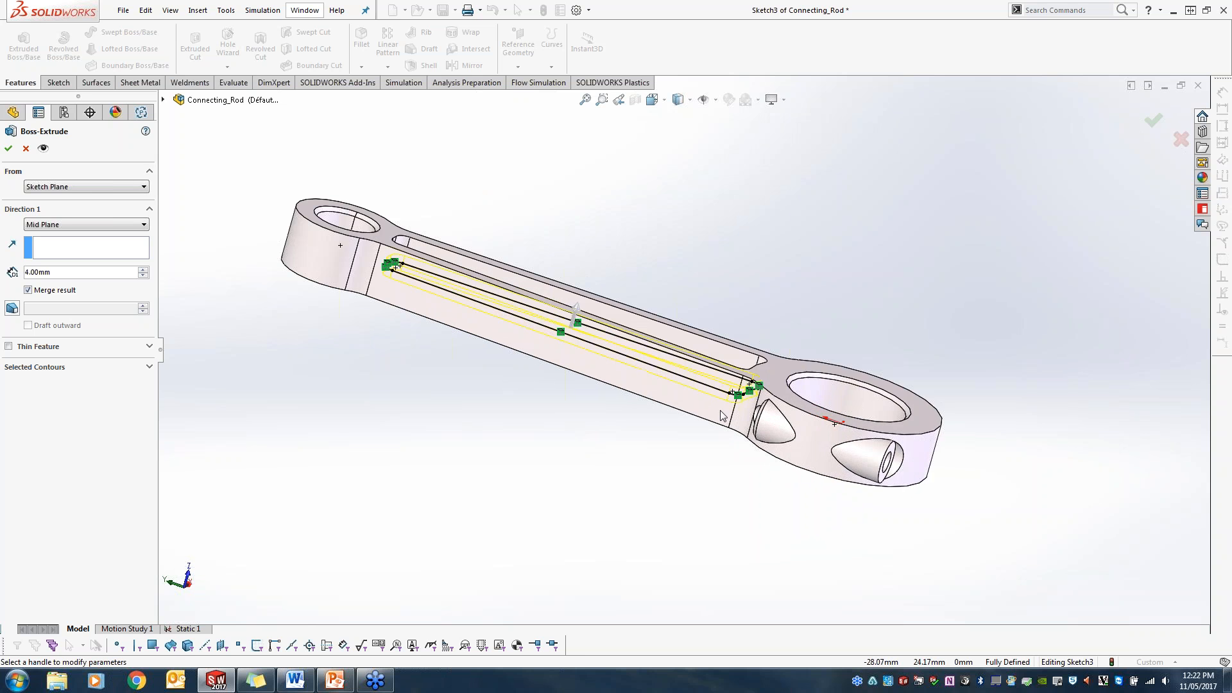
scroll(729, 403, down, 1)
middle_drag(726, 410, 675, 468)
key(f)
click(9, 148)
mouse_move(297, 344)
middle_down()
mouse_move(314, 337)
mouse_move(299, 357)
middle_up()
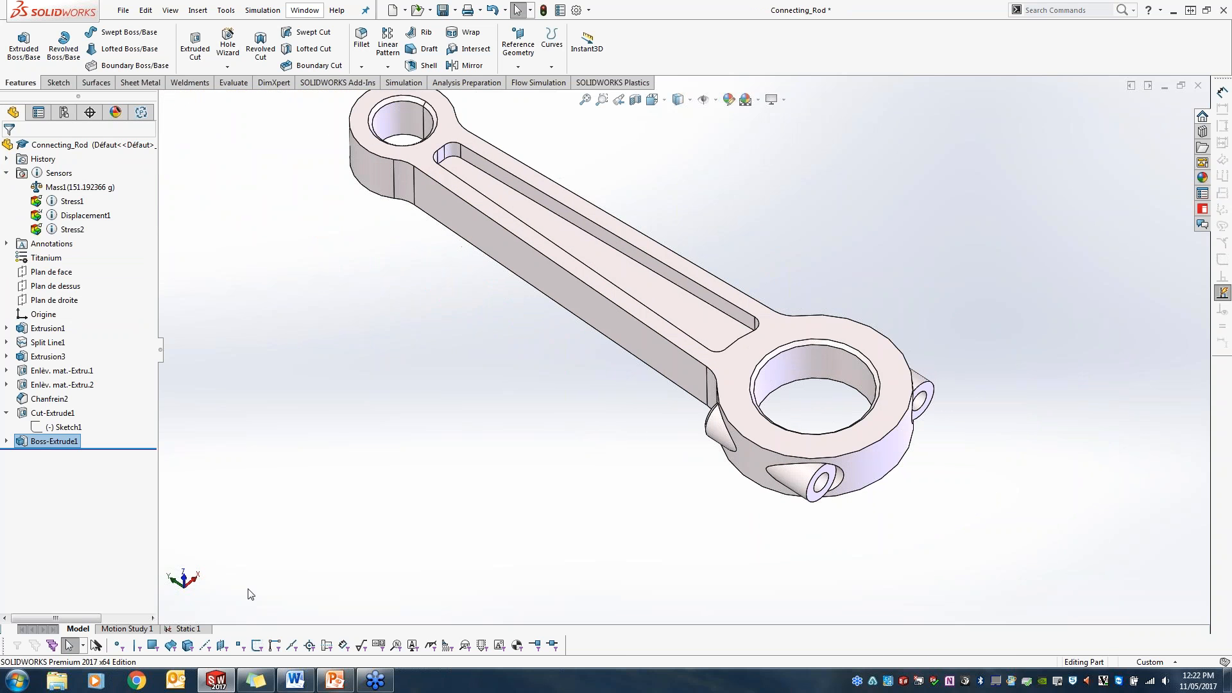
Run the Static 1 study again on the rod with the central web added
click(192, 630)
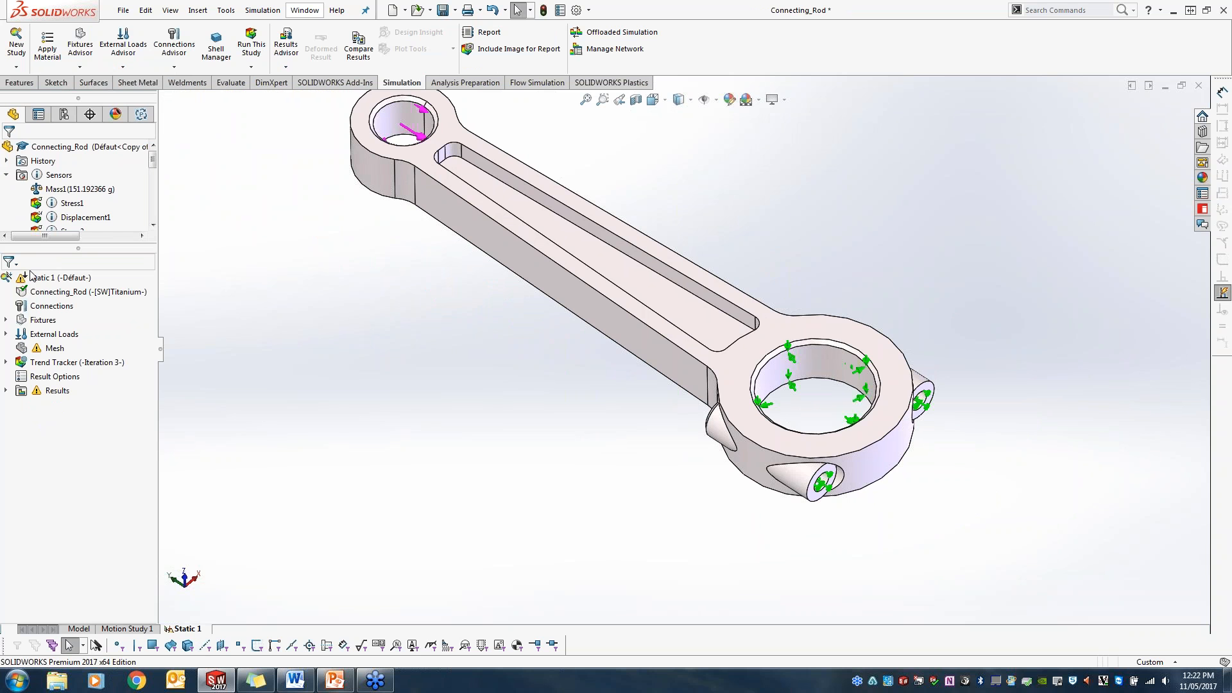
scroll(399, 393, up, 3)
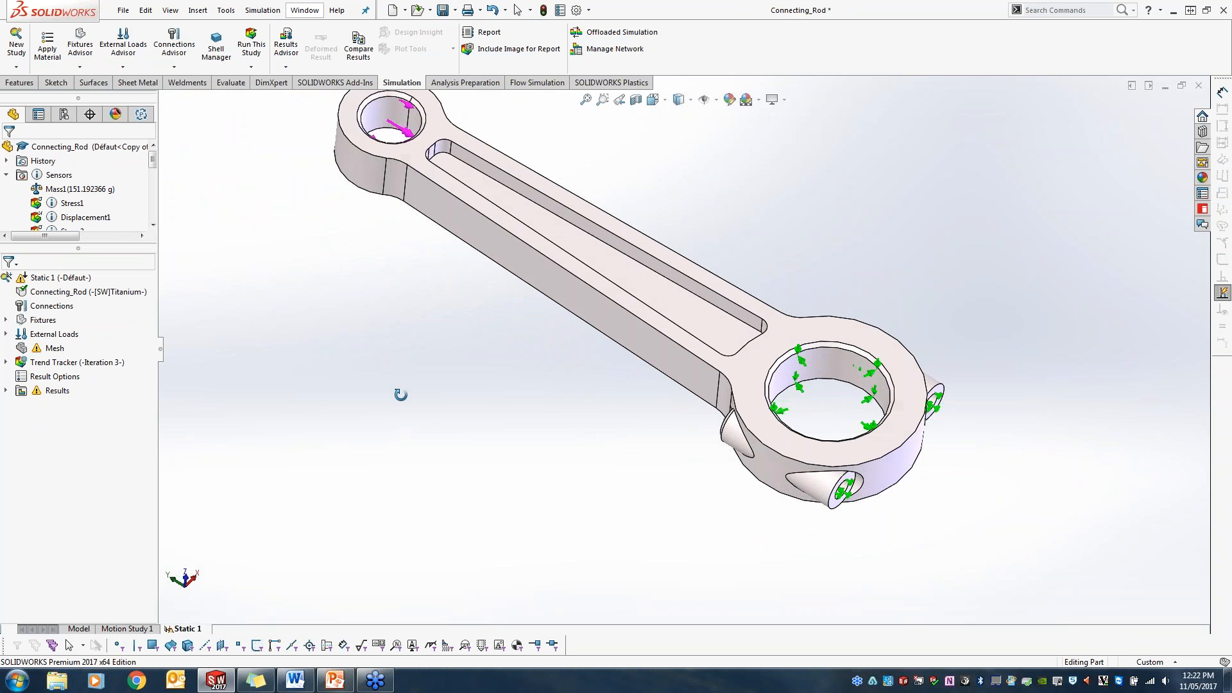
scroll(601, 207, down, 1)
click(252, 45)
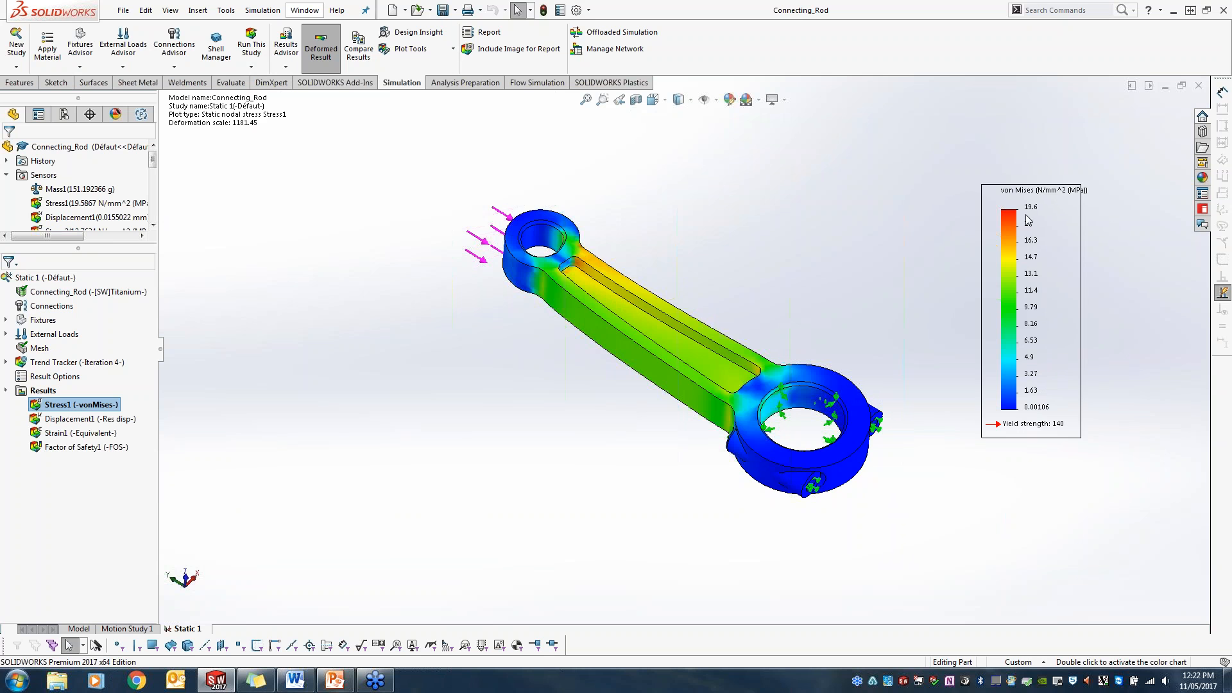
Display the Factor of Safety1 plot with its minimum label moved off the rod, and view the Mass1 tracked data graph up to Iteration 4
double_click(111, 448)
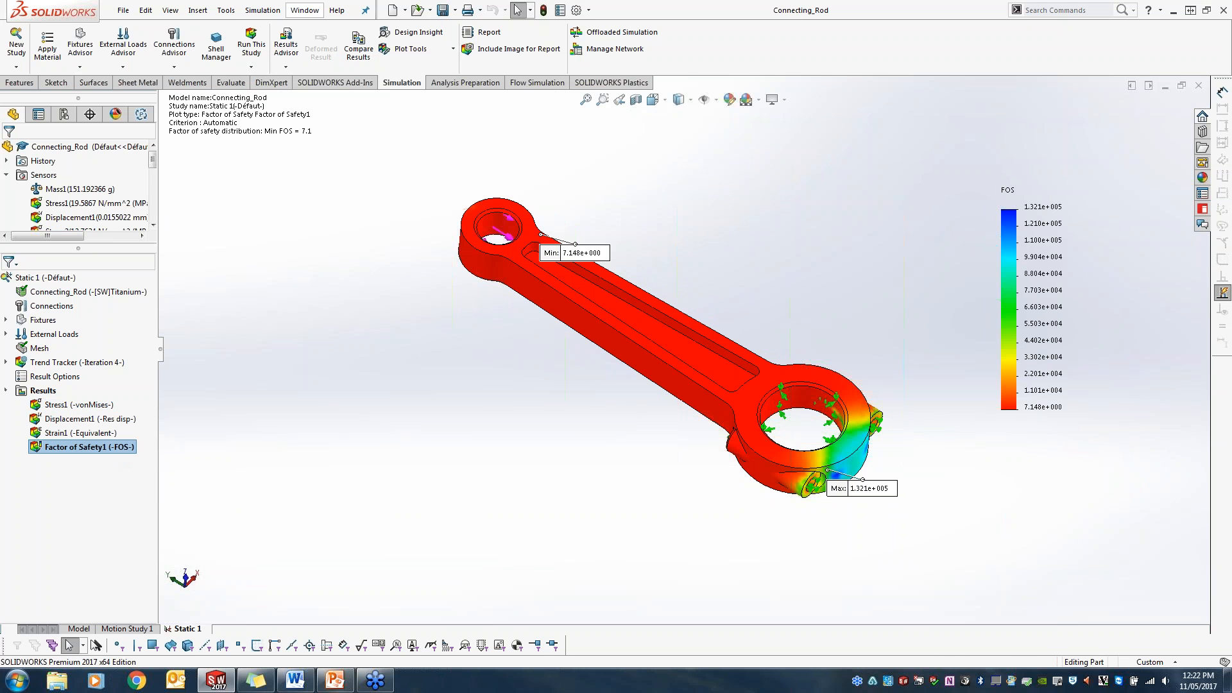
drag(580, 254, 614, 220)
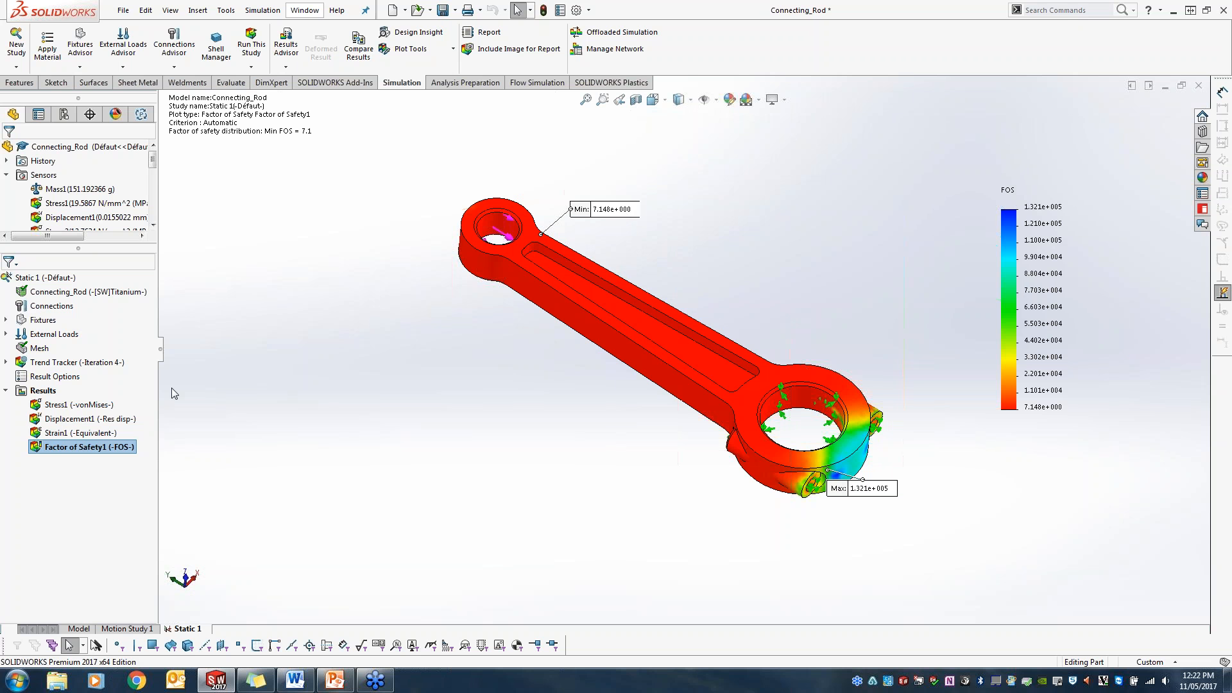
click(7, 362)
double_click(56, 390)
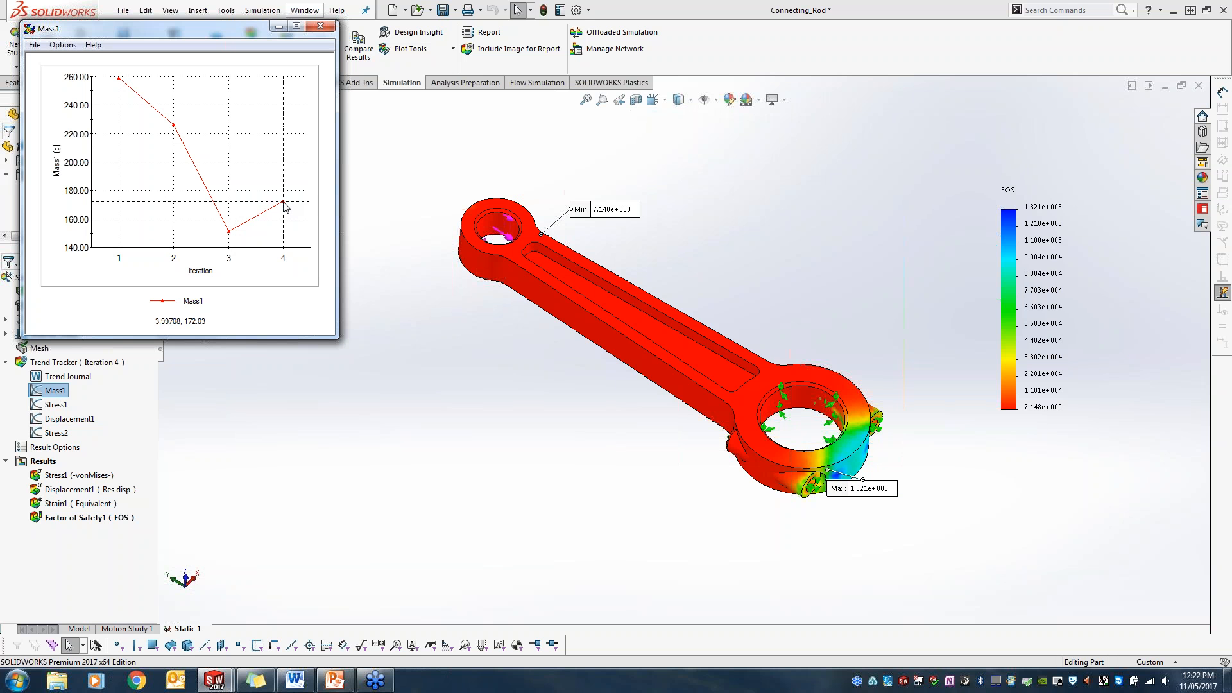
click(324, 25)
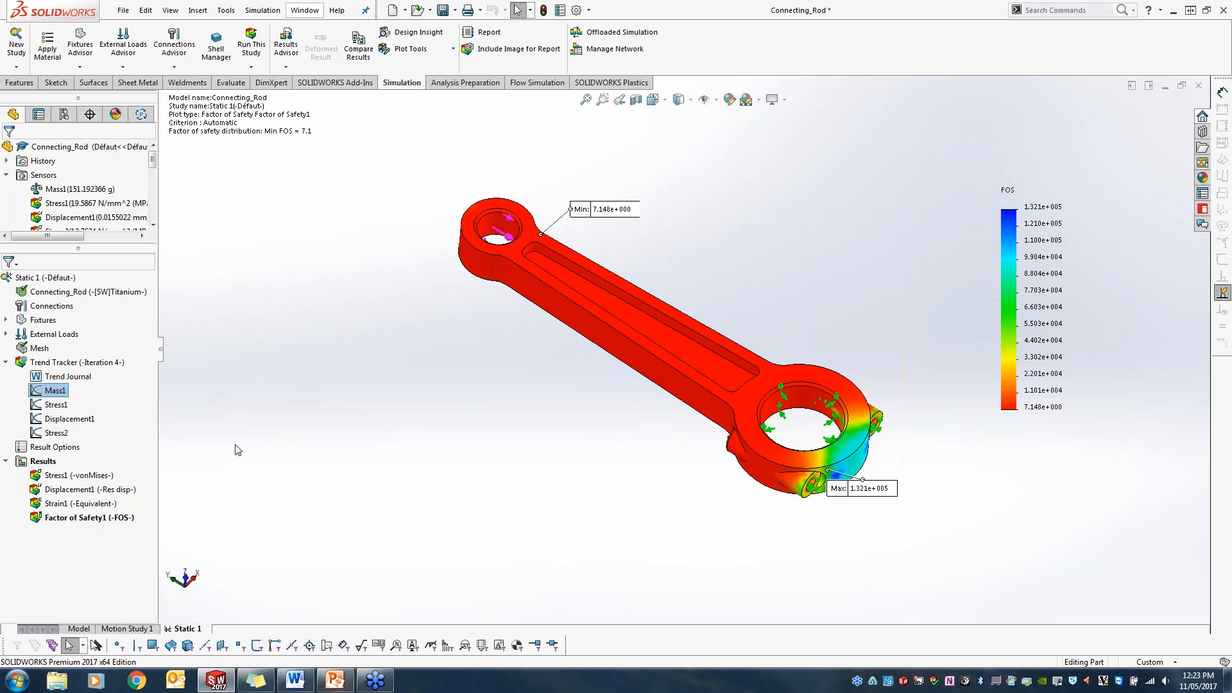
Check which Trend Tracker iterations the model can be restored to, and leave without restoring any
right_click(104, 364)
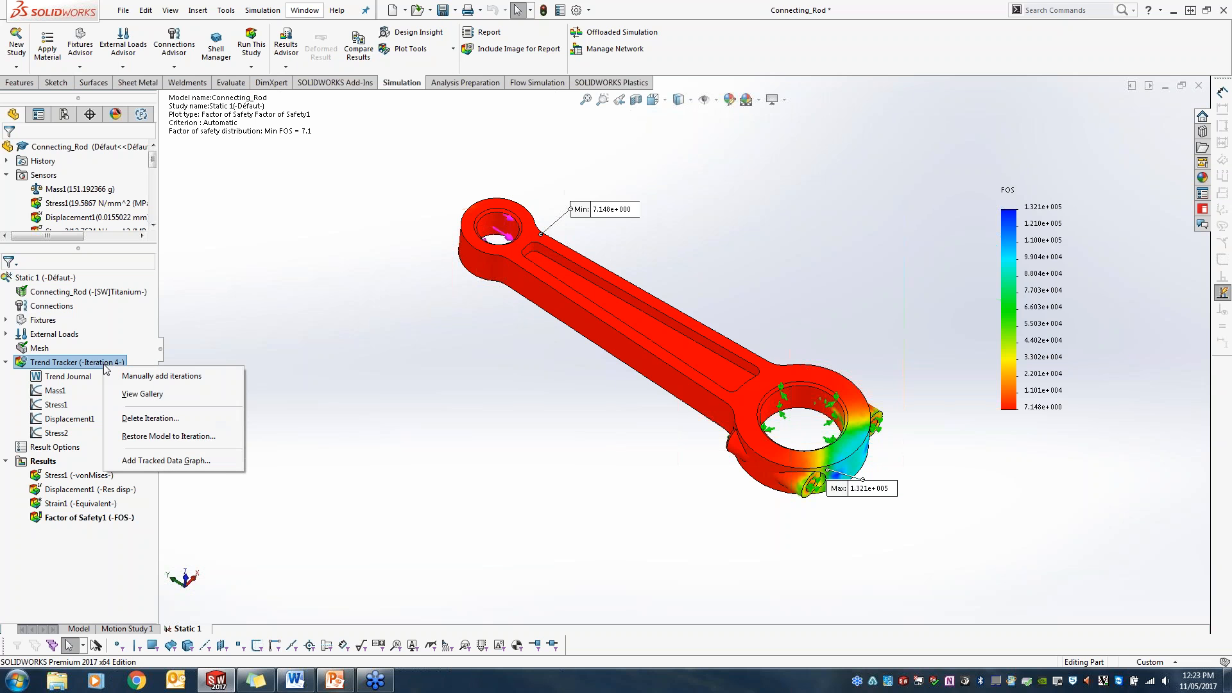
click(138, 439)
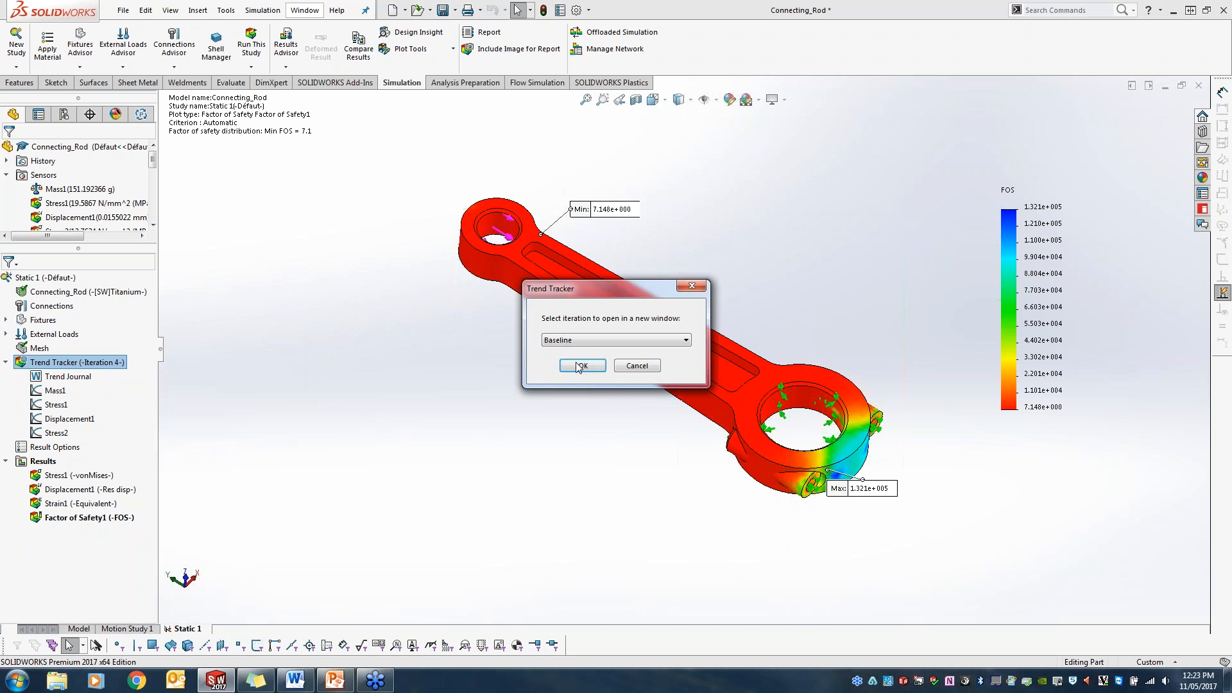
click(598, 340)
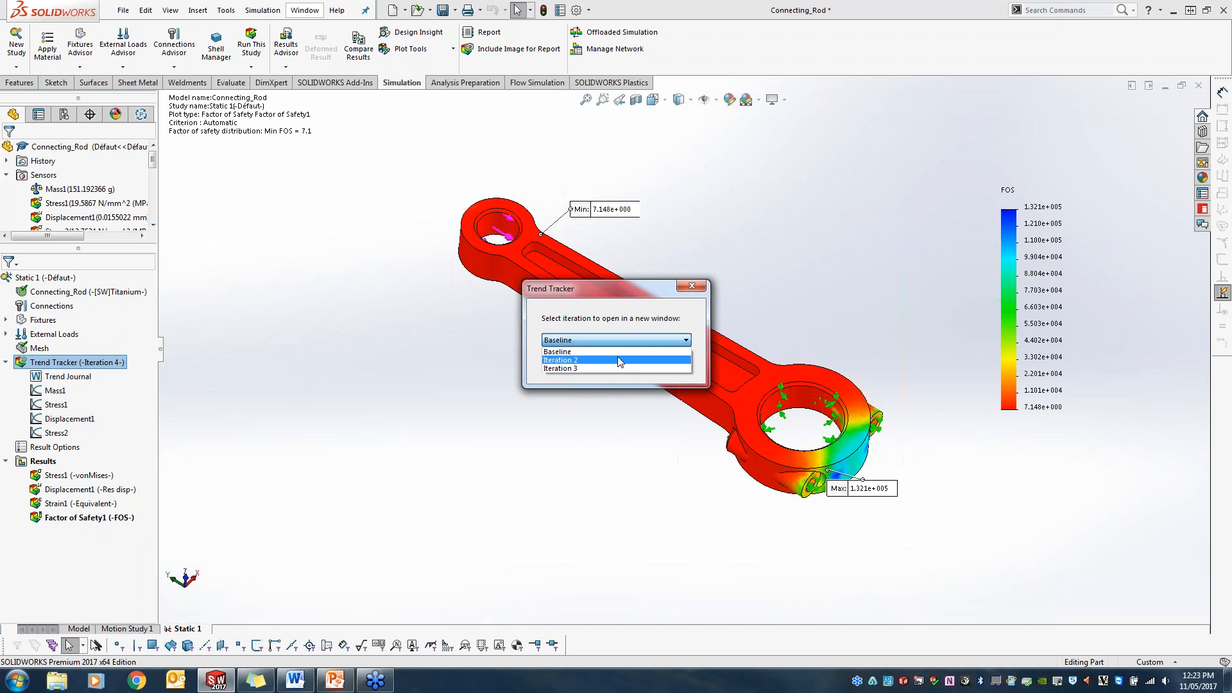
click(690, 290)
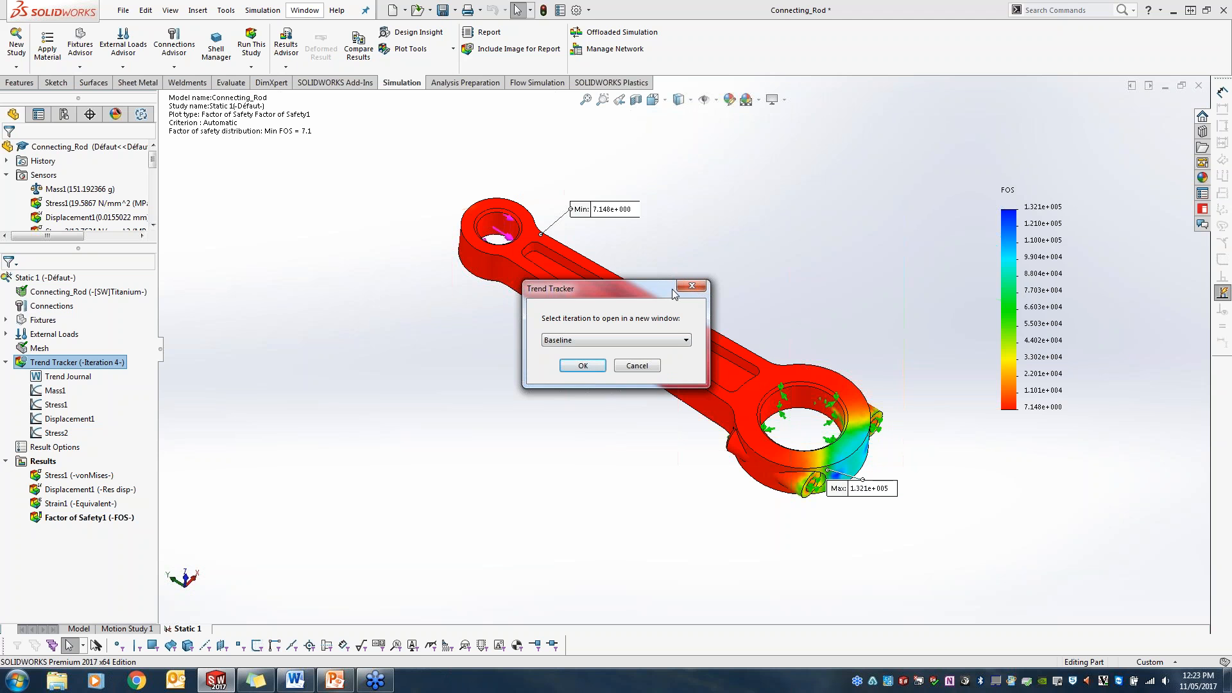
click(691, 285)
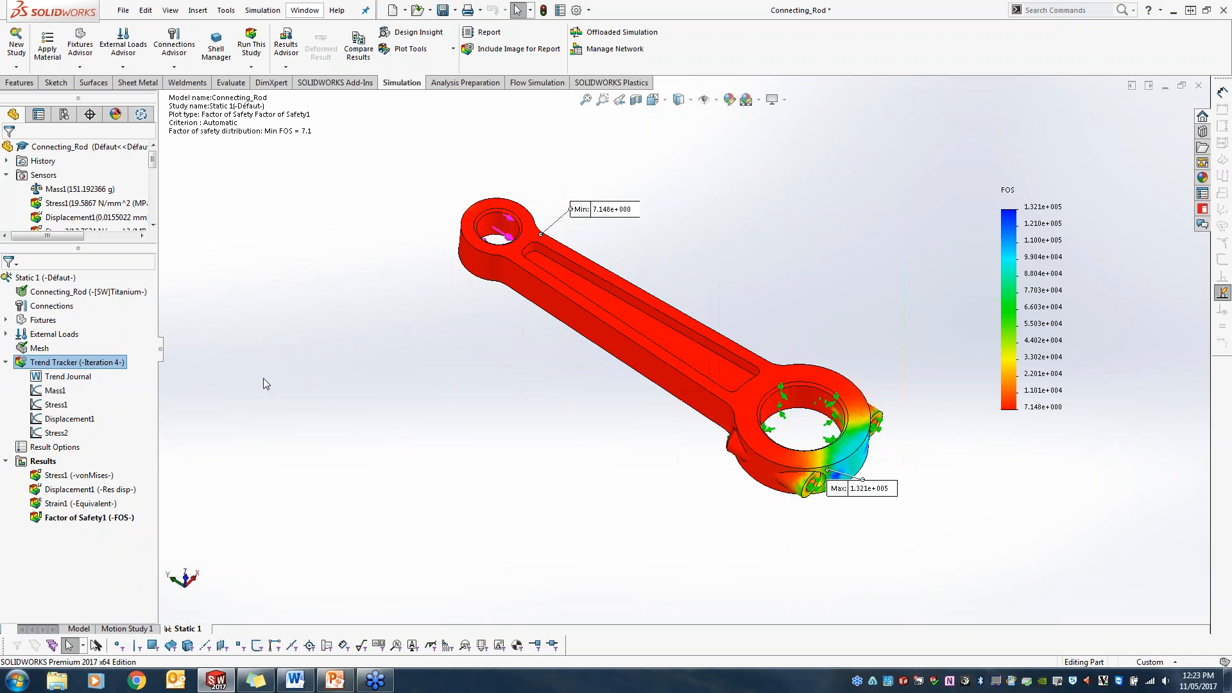
View the Mass1 tracked data graph and its file options for saving or printing, and close the graph
double_click(55, 390)
click(41, 51)
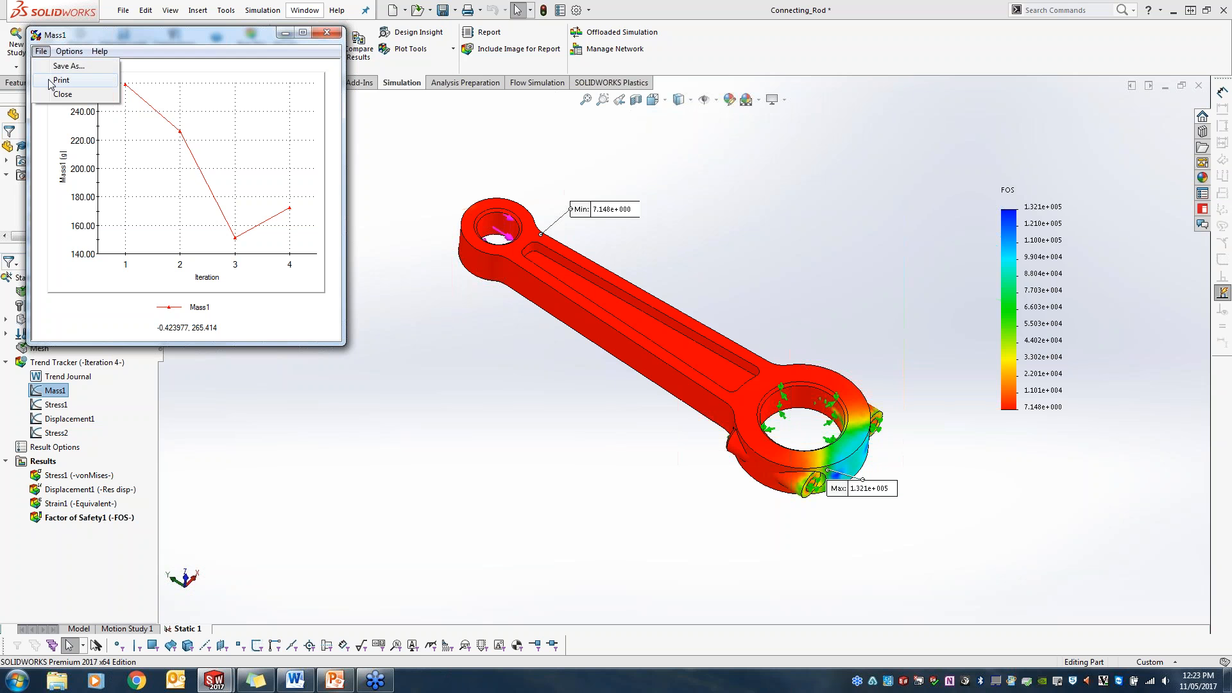
click(327, 32)
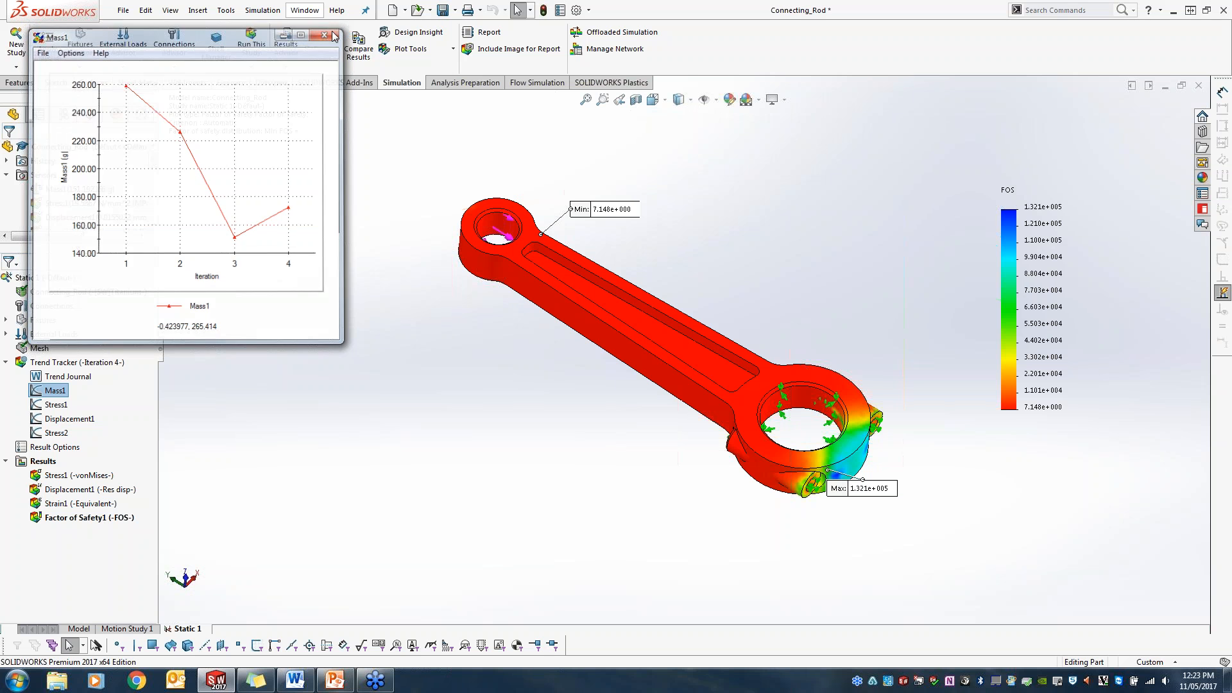
Display the Strain1, Displacement1 and Stress1 plots in turn to examine the rod, and minimize the program to the desktop
double_click(87, 504)
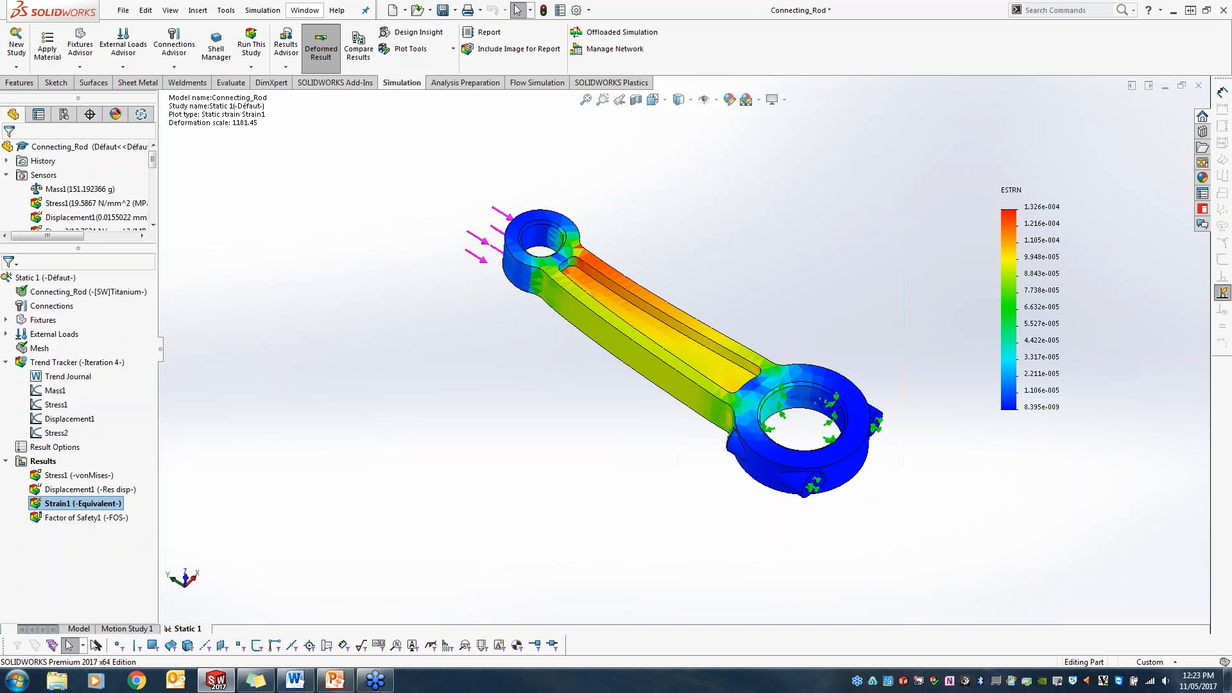
double_click(86, 490)
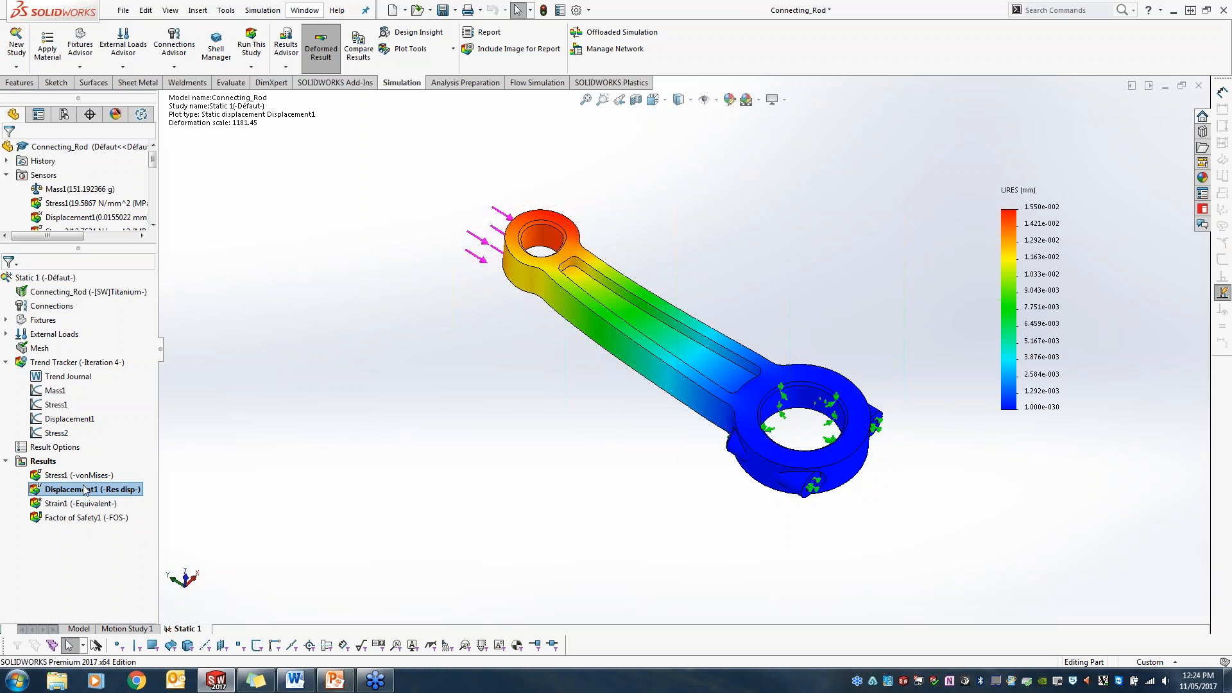
double_click(82, 475)
middle_drag(555, 443, 540, 473)
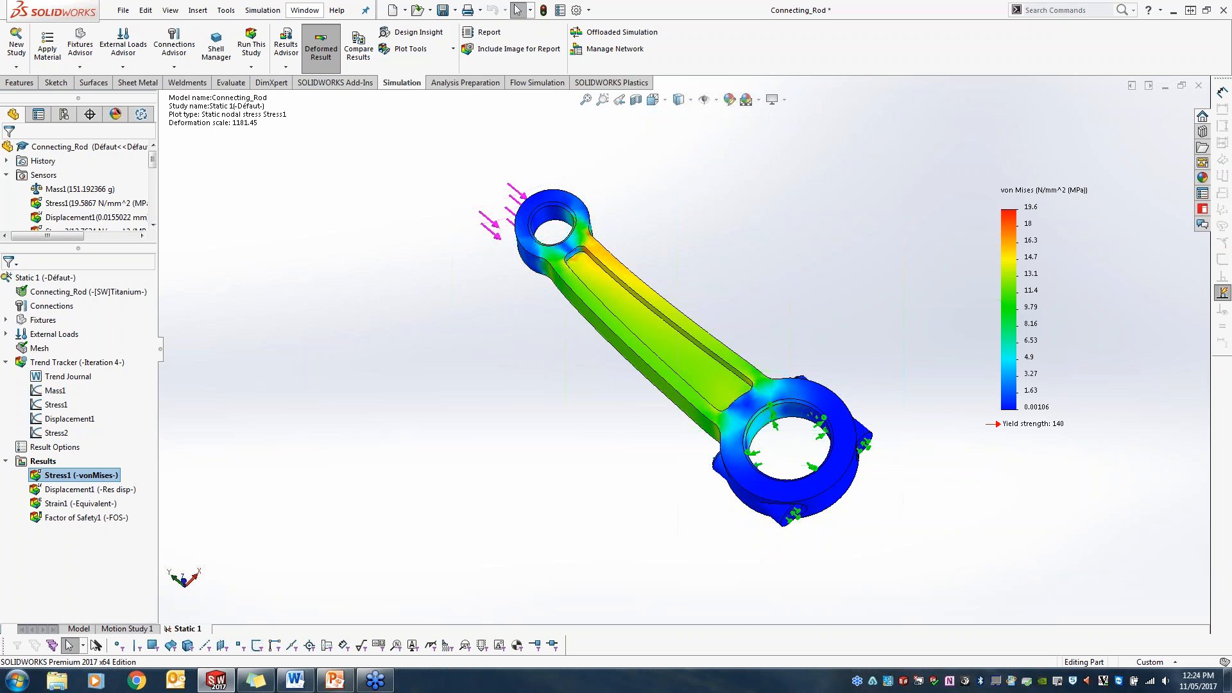
middle_drag(547, 461, 558, 408)
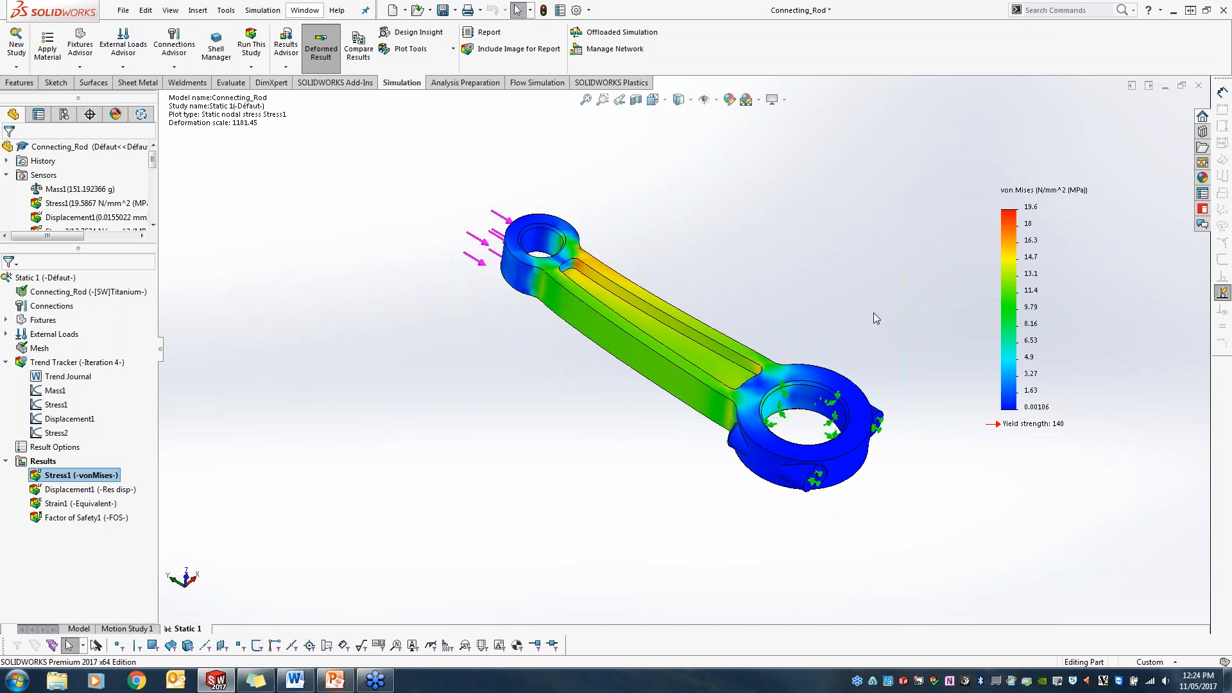
click(1173, 11)
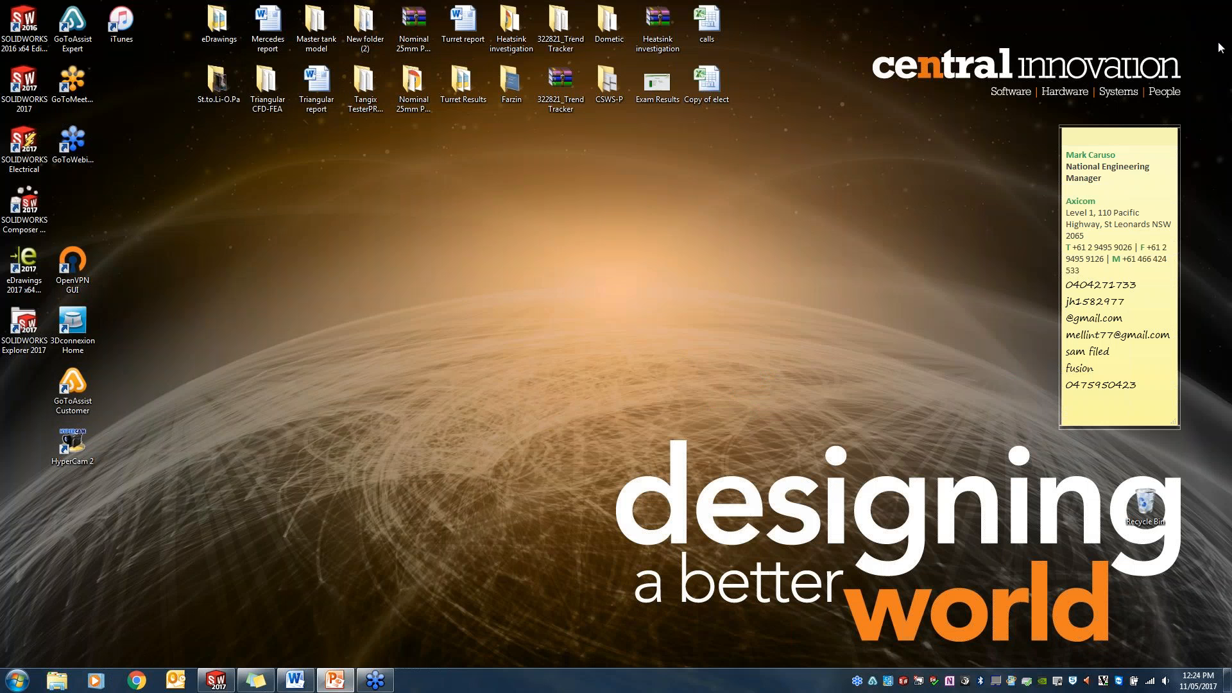